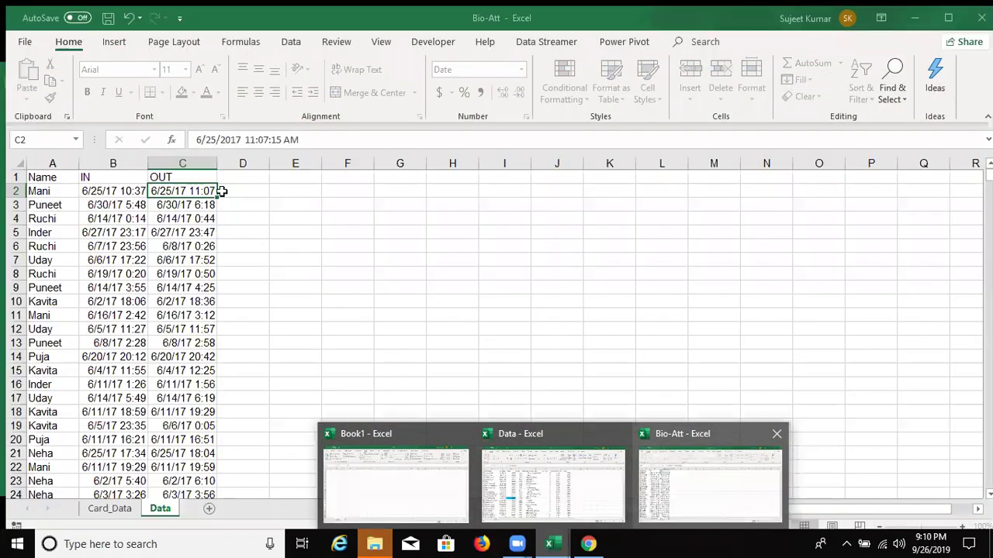
Step: In Bio-Att, start a PivotTable from the Card_Data range A1:B730 on a new worksheet
mouse_move(552, 544)
left_click(698, 489)
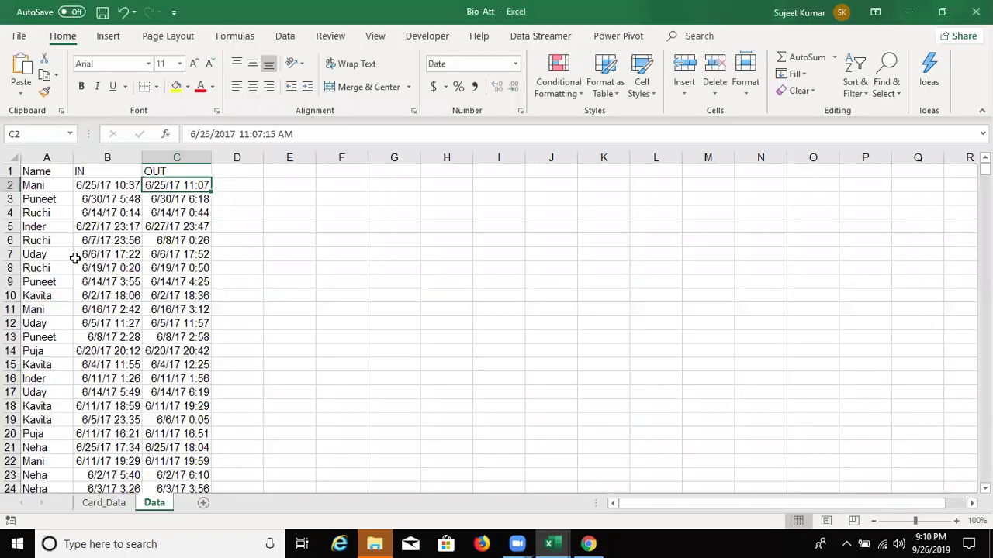
left_click(103, 504)
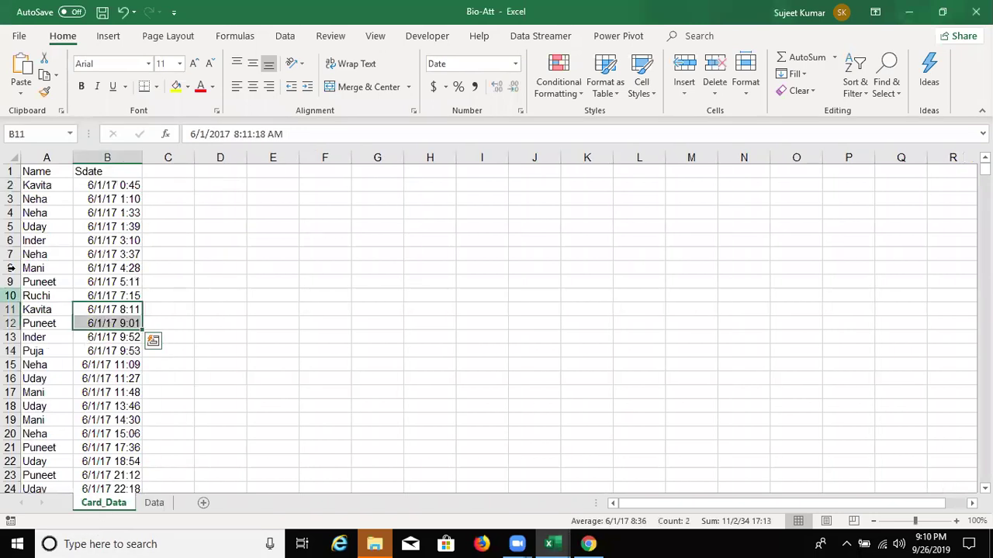
left_click(38, 171)
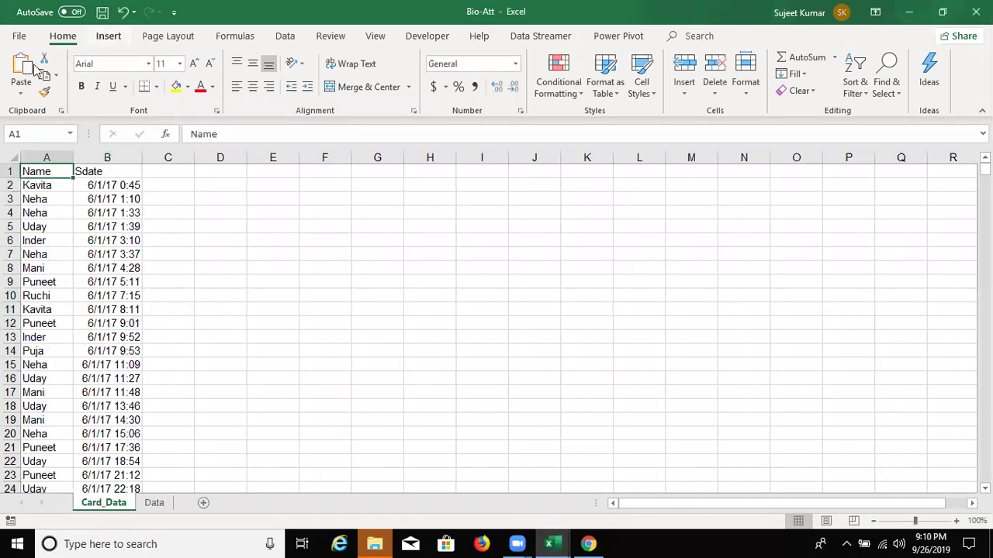
left_click(108, 36)
left_click(27, 73)
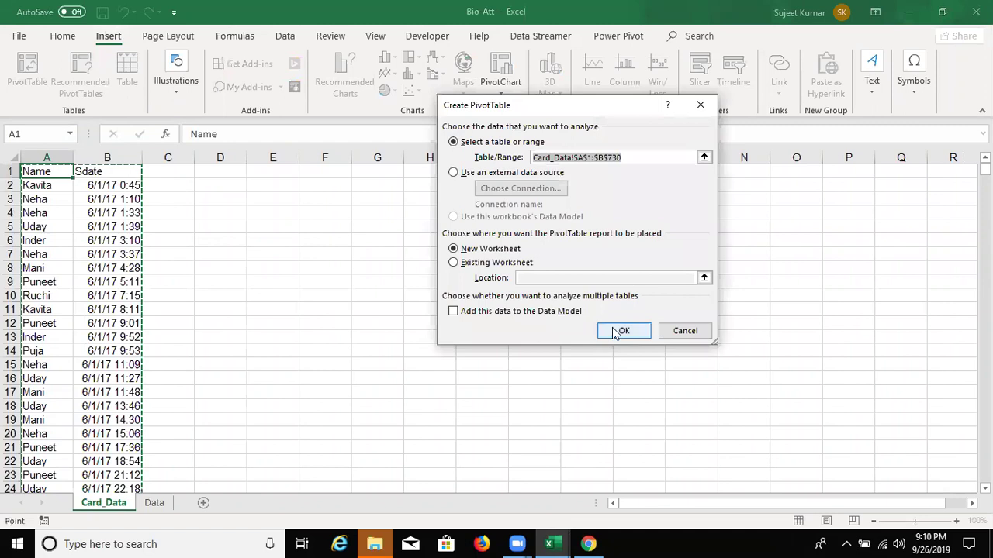
Step: Create the pivot on a new sheet with Name in Rows and Sdate in Columns
left_click(621, 332)
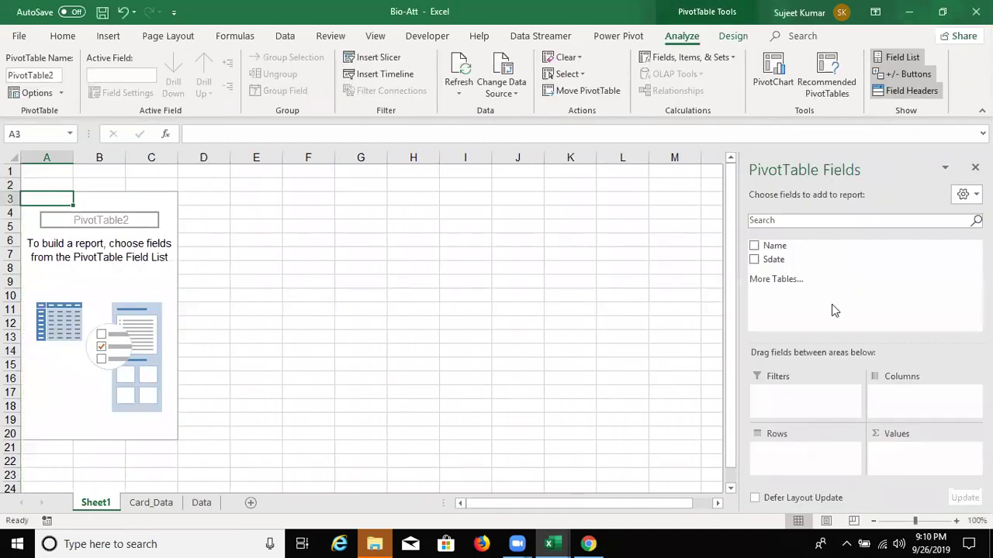
left_click_drag(802, 247, 791, 465)
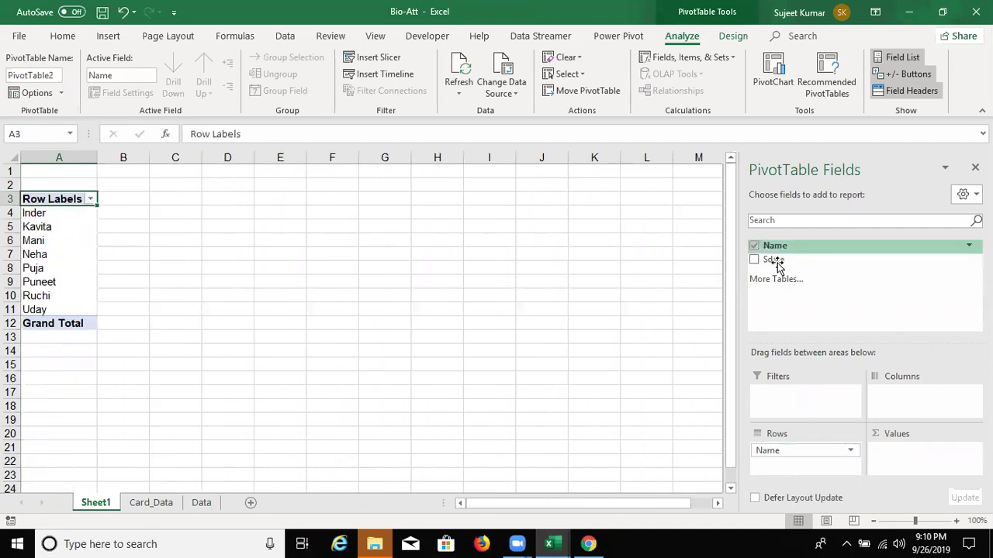
mouse_move(773, 259)
left_mouse_down()
mouse_move(764, 397)
mouse_move(923, 400)
left_mouse_up()
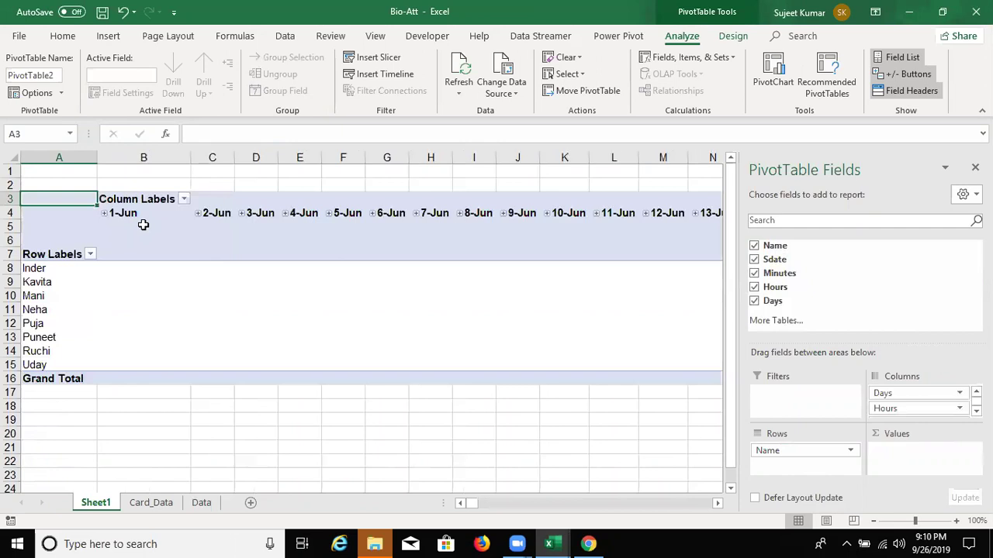
Step: Ungroup the Sdate headings so individual timestamps like 6/1/17 0:45 appear as columns
left_click(143, 227)
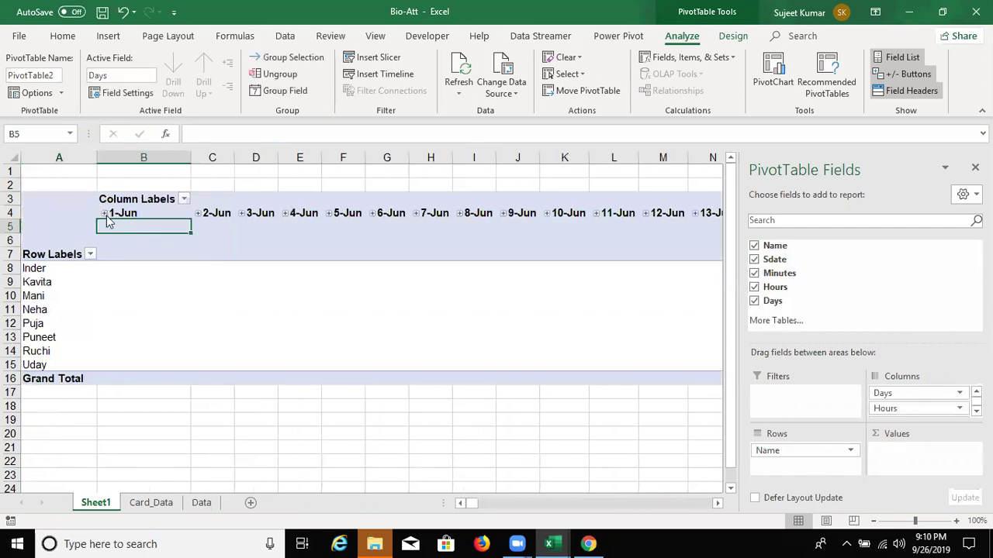
left_click(104, 213)
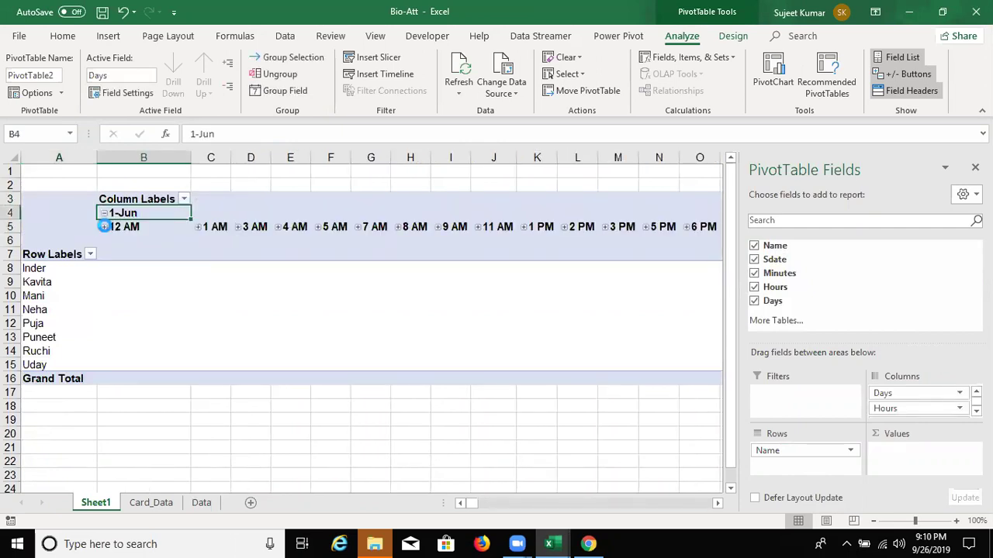
left_click(104, 228)
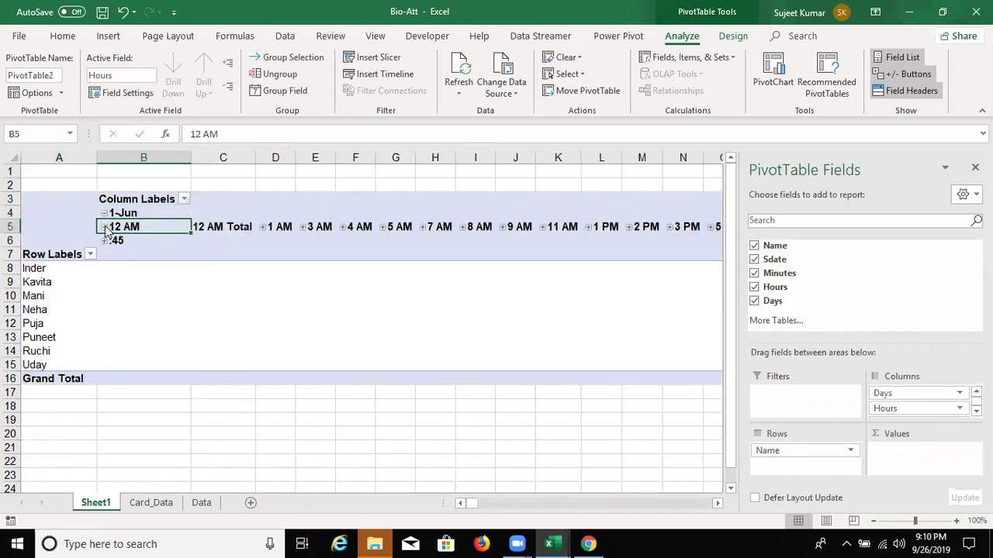
right_click(161, 225)
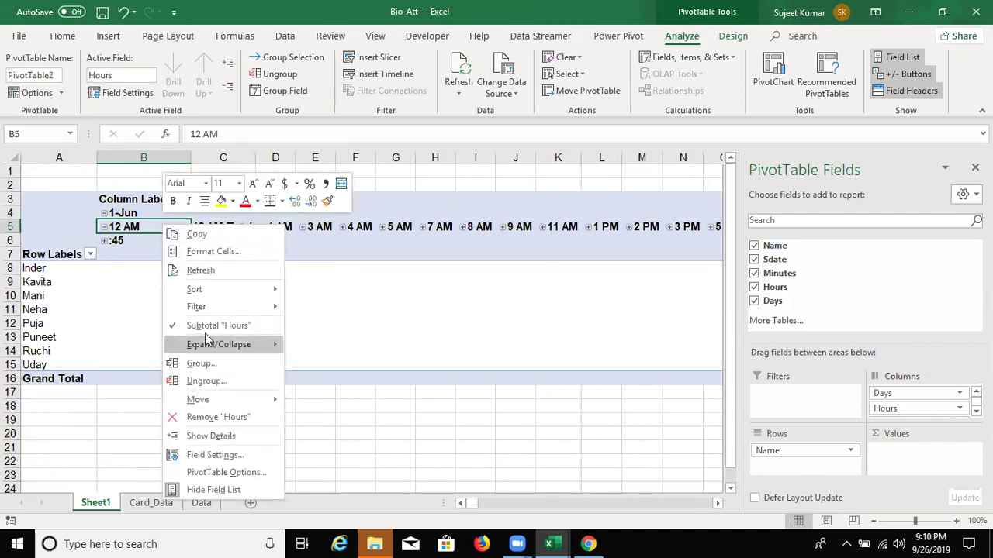
left_click(208, 381)
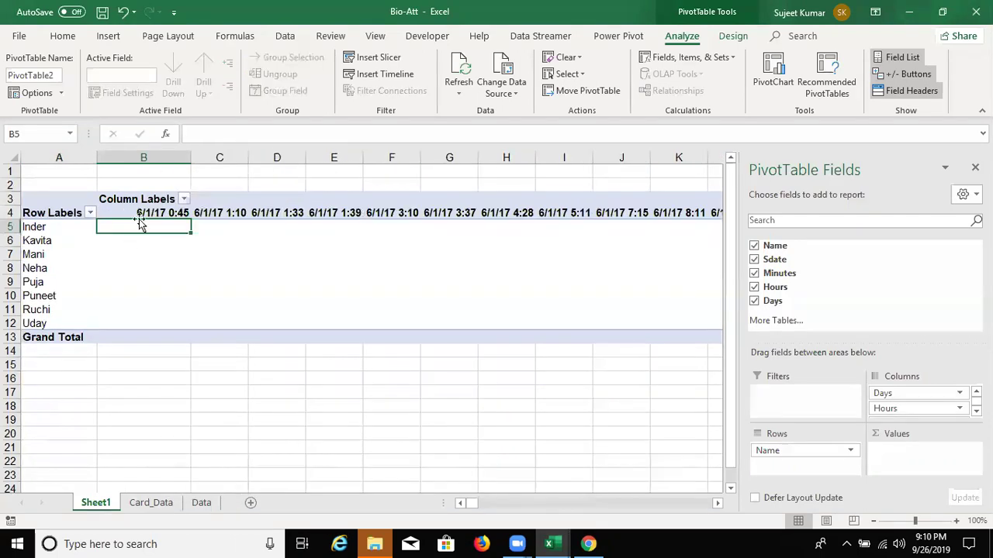
Step: Inspect the timestamp headings, starting from 6/1/17 0:45
left_click(143, 212)
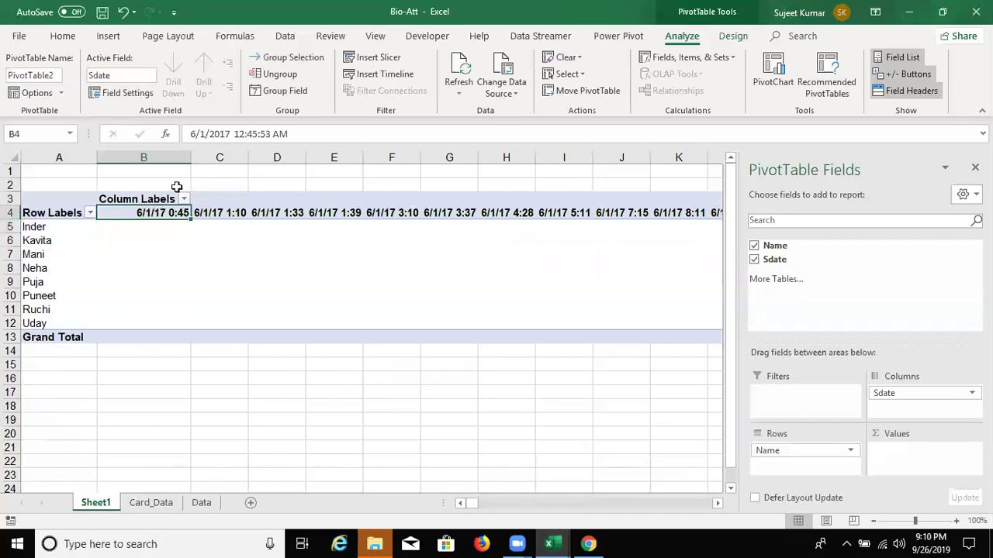
key("Right")
key("Right")
key("Right")
key("Right")
key("Right")
key("Right")
key("Left")
key("Left")
key("Left")
key("Left")
key("Left")
key("Right")
key("Right")
key("Right")
key("Right")
key("Right")
key("Right")
key("Right")
key("Right")
key("Left")
key("Left")
key("Left")
key("Left")
key("Left")
key("Left")
key("Left")
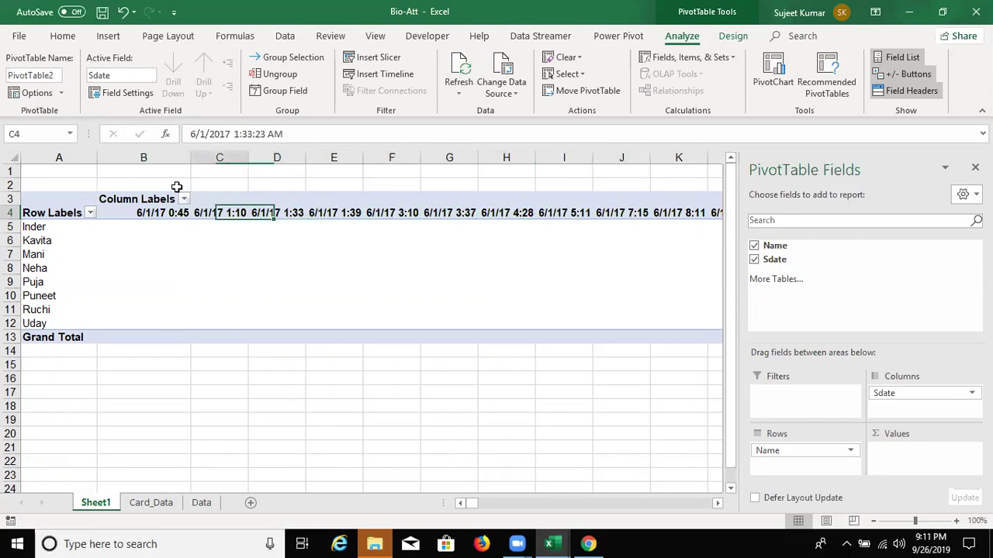
key("Left")
Step: Group the Sdate columns by Days only, dropping Months
right_click(156, 214)
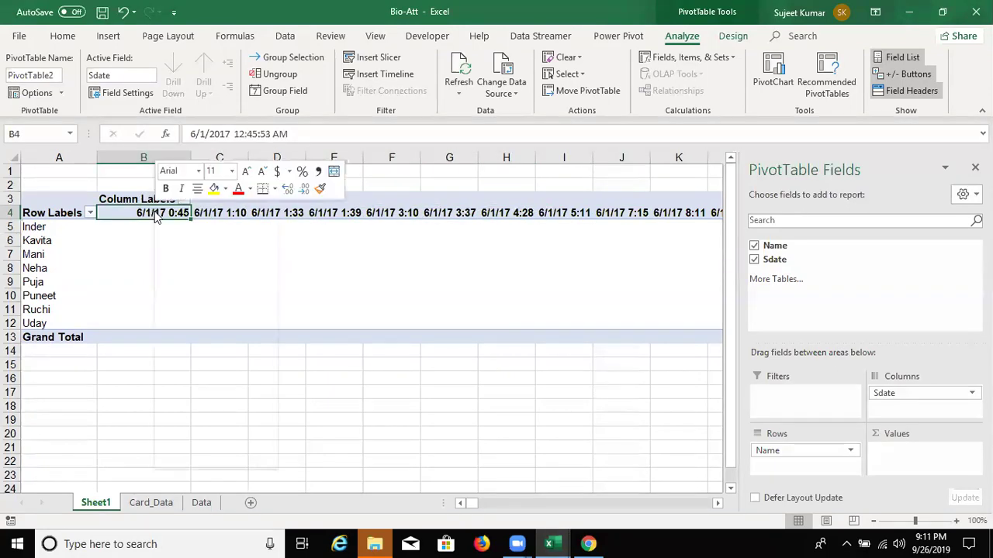
left_click(196, 351)
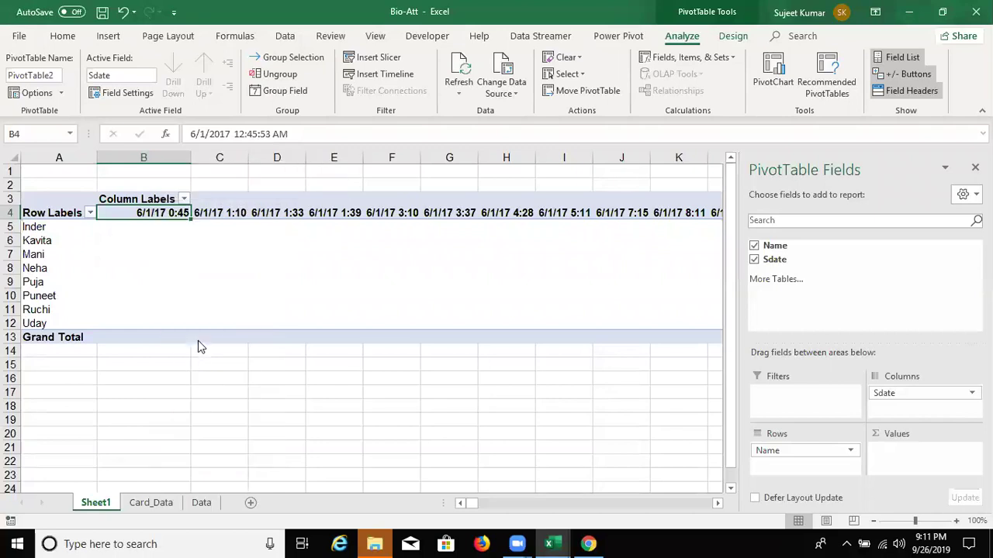
left_click(136, 361)
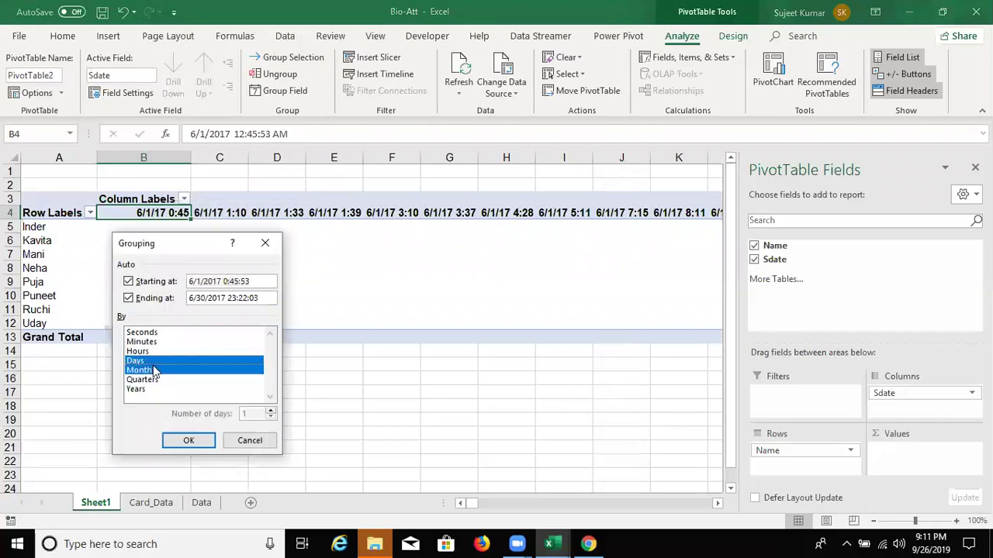
left_click(144, 370)
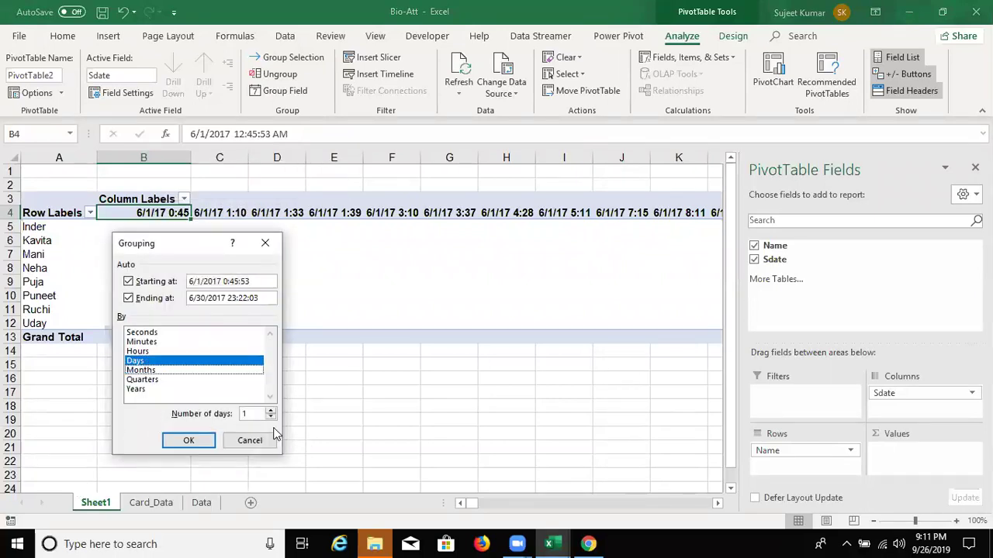
left_click(188, 440)
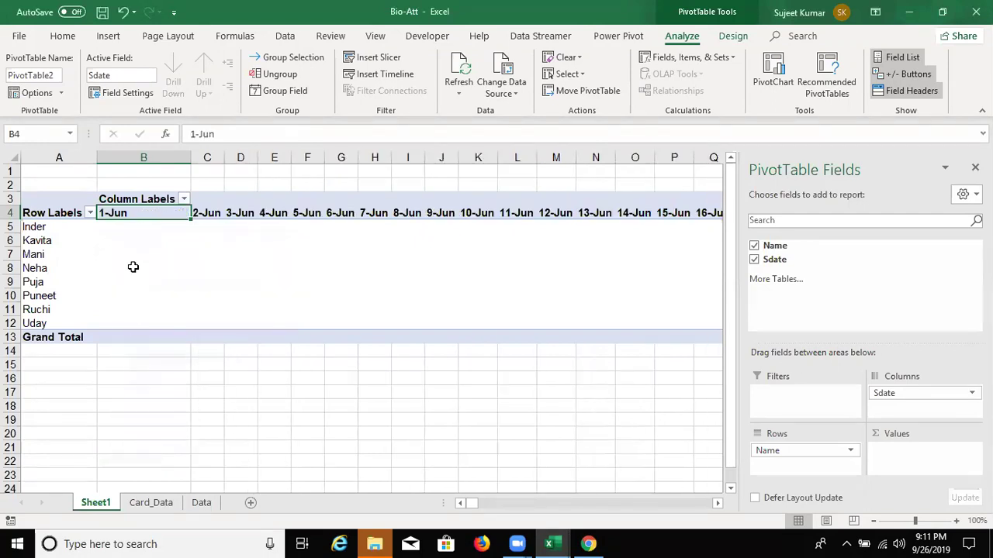
Step: Add Sdate to the Values area to show Count of Sdate per name and day
key("Right")
key("Right")
key("Right")
key("Right")
key("Right")
key("Right")
key("Right")
key("Right")
key("Right")
key("Right")
key("Right")
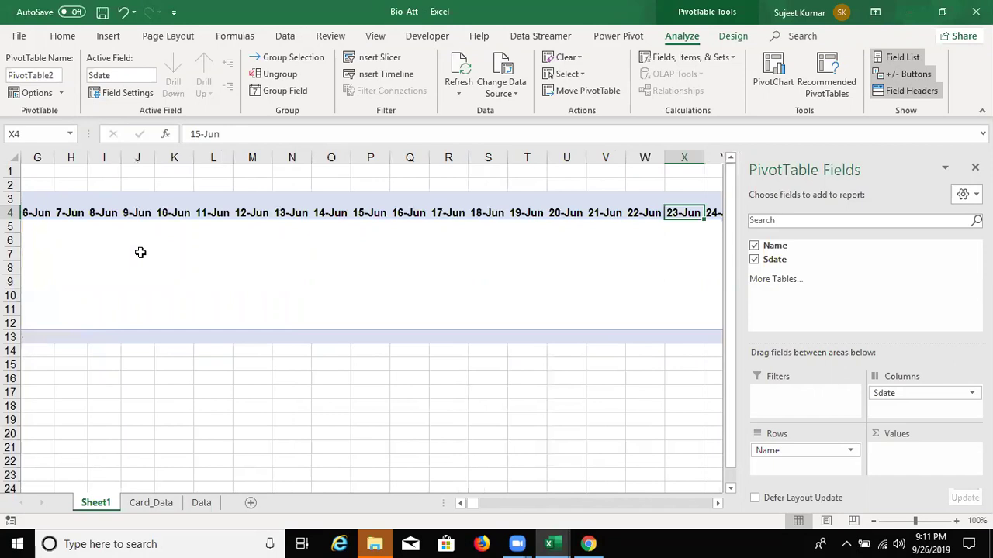
key("Right")
key("Right")
key("Right")
key("Left")
key("Left")
key("Left")
key("Left")
key("Left")
key("Left")
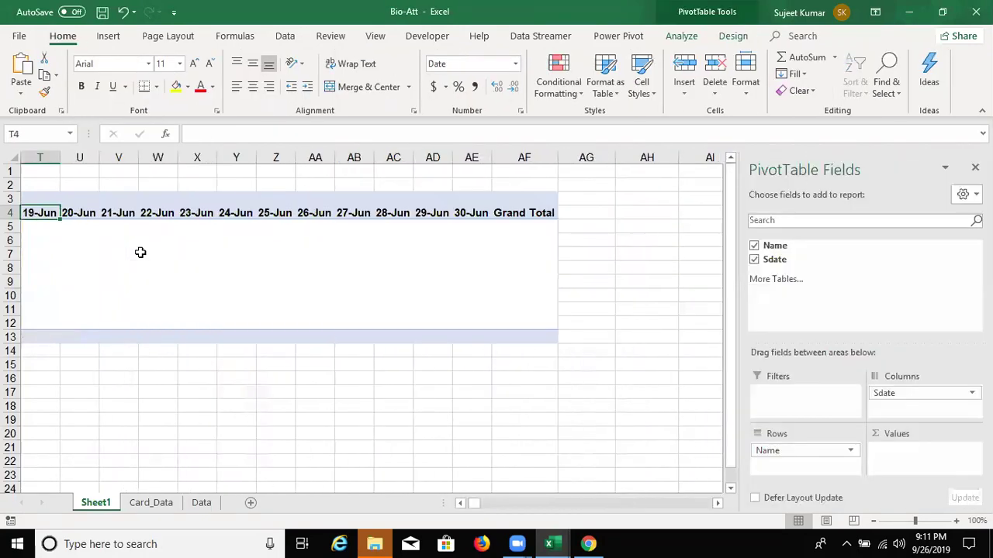
key("Left")
key("Left")
key("Left")
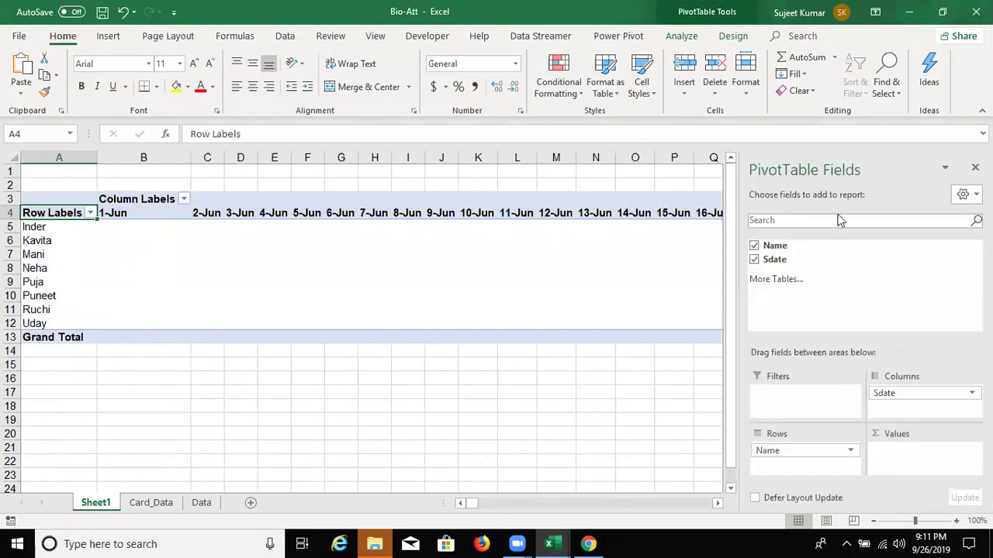
mouse_move(787, 263)
left_mouse_down()
mouse_move(829, 301)
mouse_move(935, 463)
left_mouse_up()
Step: Check the counts for Inder to Mani across 1-Jun to 4-Jun, including Puneet's empty 4-Jun cell
left_click(213, 235)
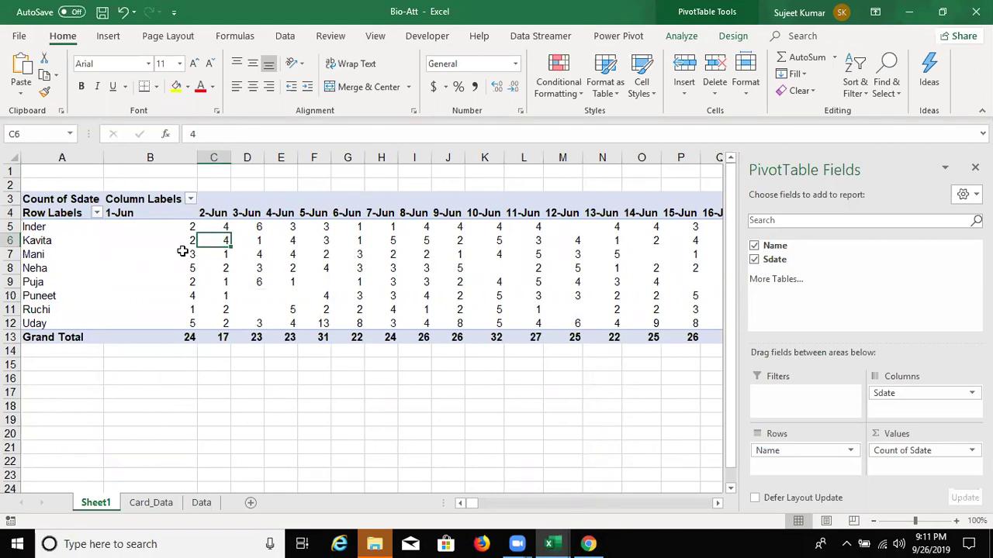
left_click_drag(178, 228, 267, 259)
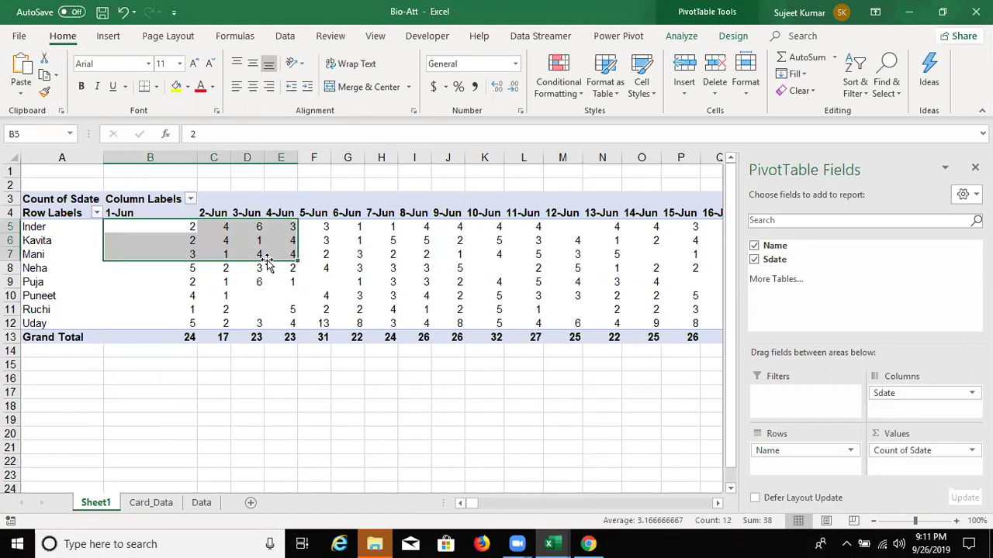
key("Down")
key("Down")
key("Down")
key("Down")
key("Right")
key("Right")
key("Down")
key("Down")
key("Down")
key("Up")
key("Up")
key("Right")
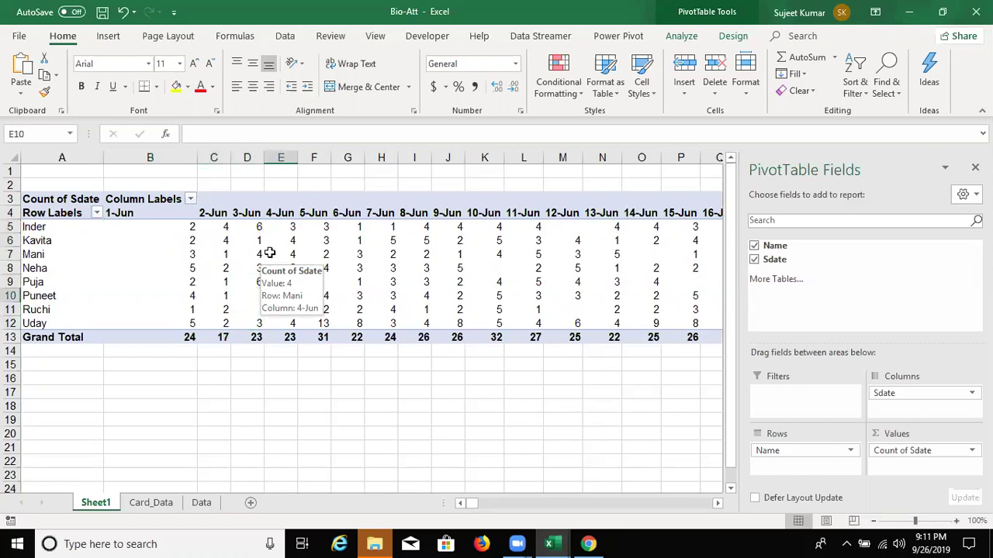
left_click(264, 252)
right_click(266, 251)
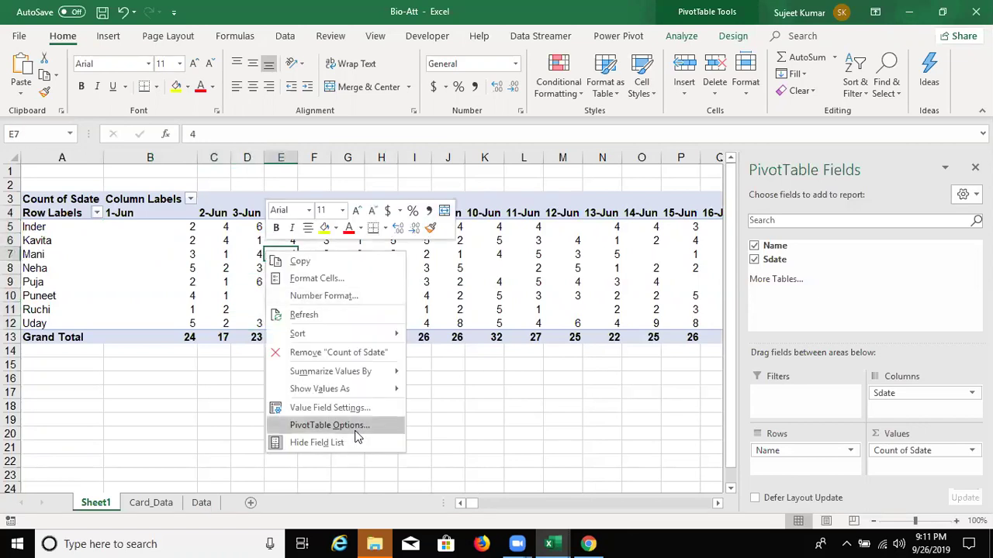
left_click(353, 430)
left_click(332, 381)
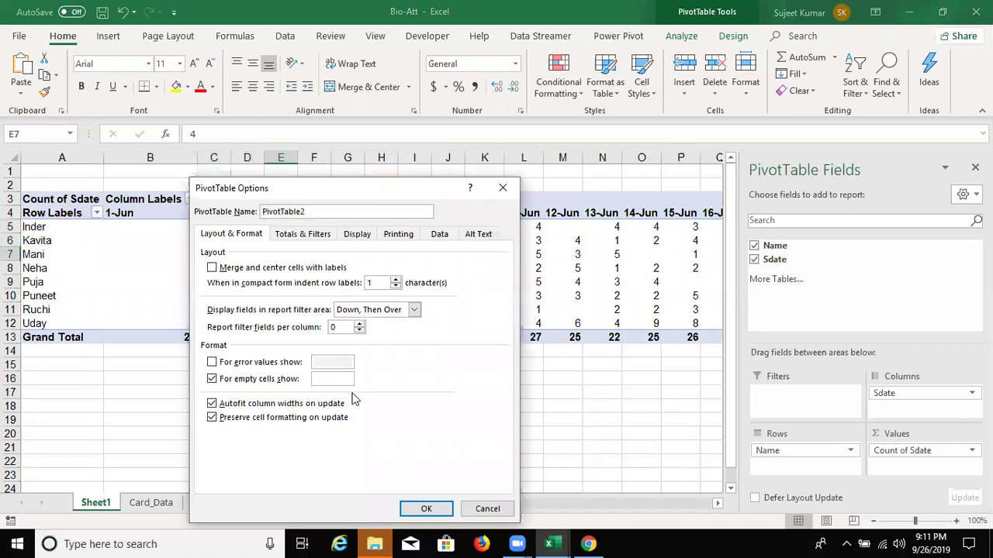
type("A")
left_click(425, 514)
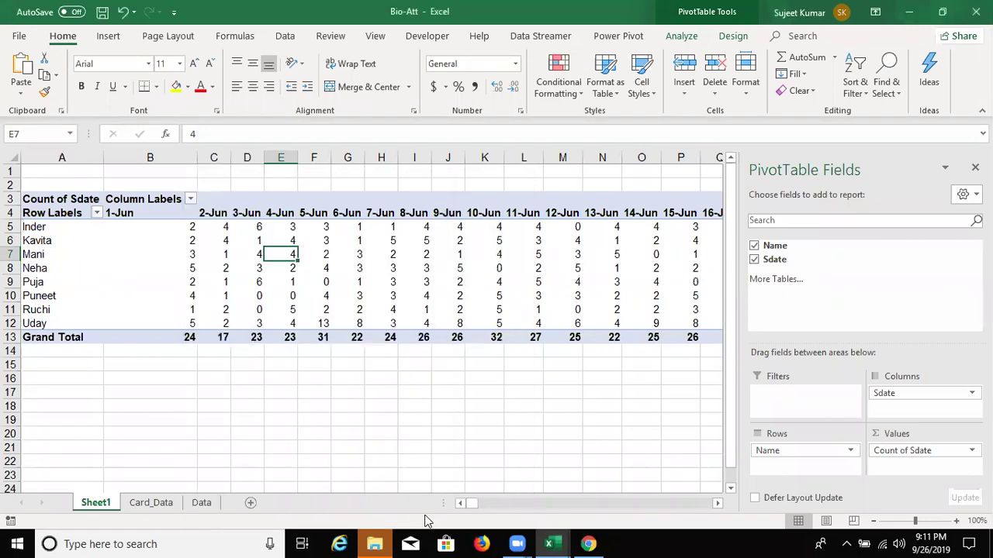
key("Down")
key("Down")
key("Down")
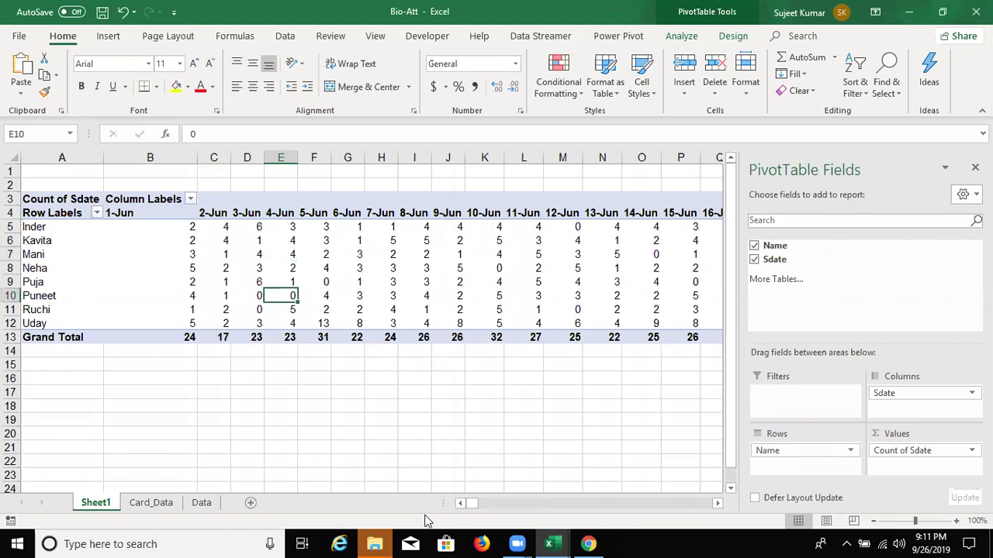
key("Left")
key("Up")
key("Right")
key("Right")
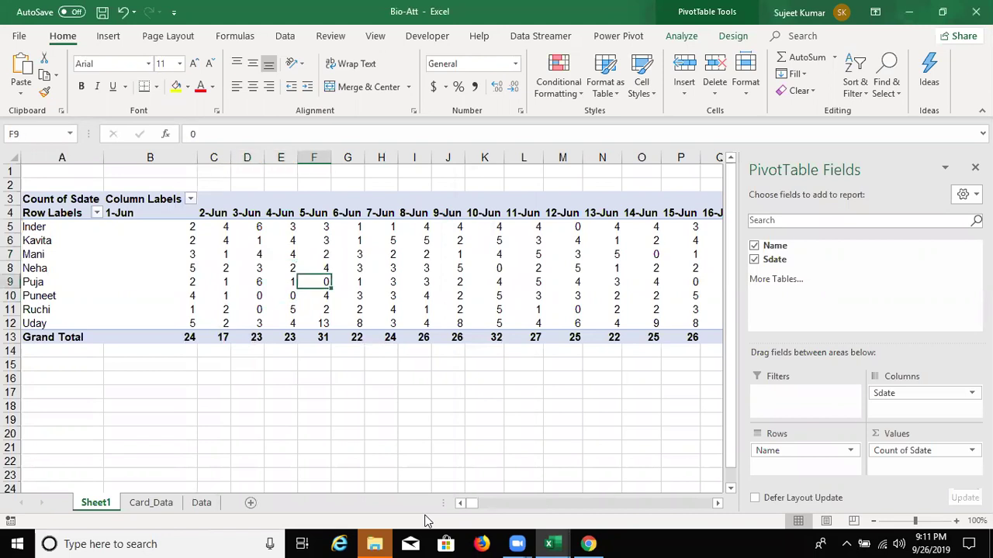
key("Right")
key("Right")
key("Right")
key("Right")
key("Right")
key("Right")
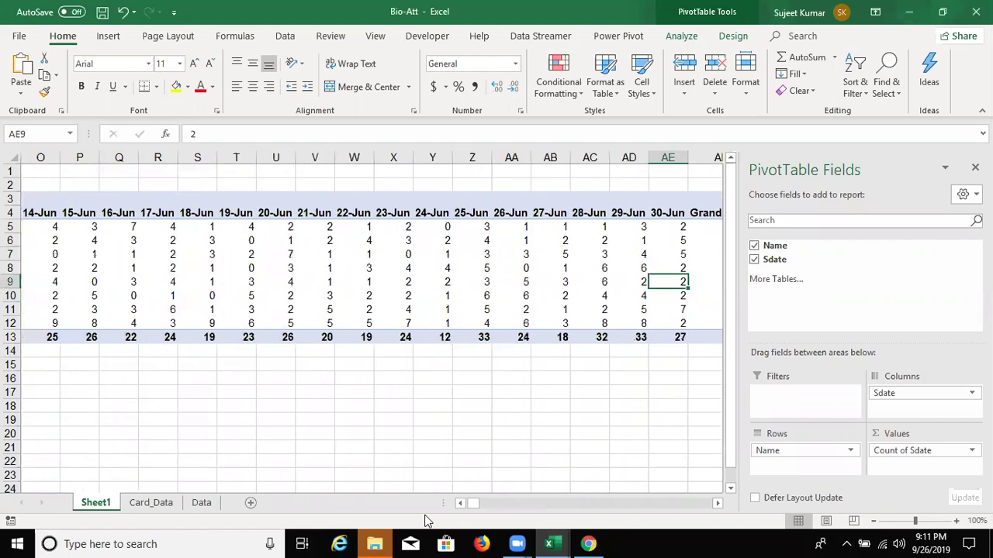
key("Right")
key("Right")
key("Right")
key("Left")
key("Left")
key("Left")
key("Left")
key("Up")
key("Up")
key("Up")
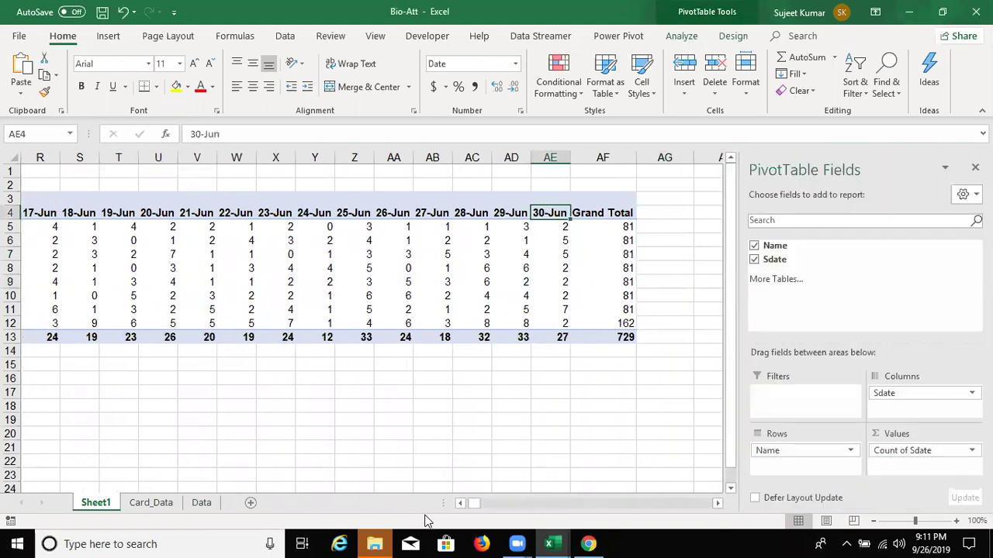
key("Home")
Step: In PivotTable Options > Totals & Filters, turn off grand totals for rows and columns
left_click(73, 253)
right_click(74, 254)
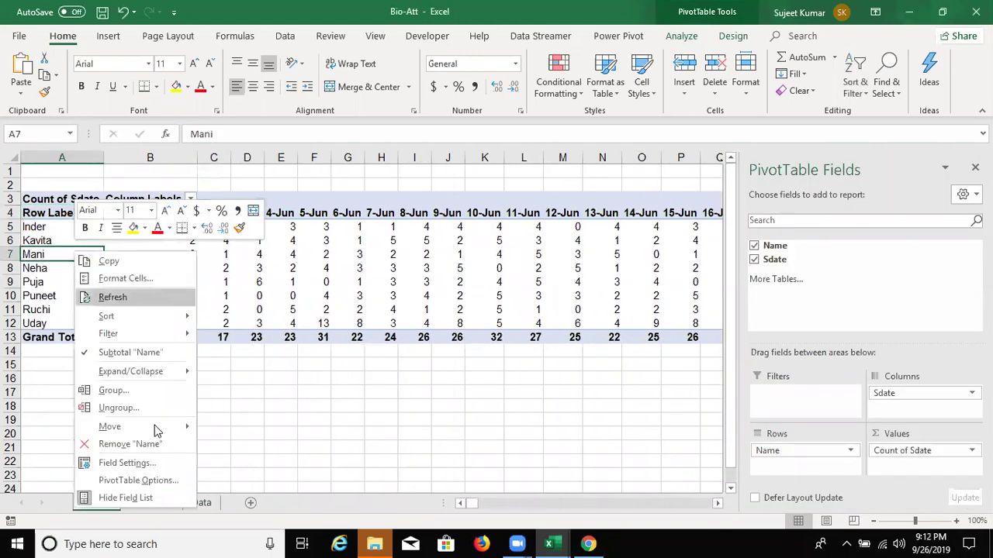
left_click(140, 481)
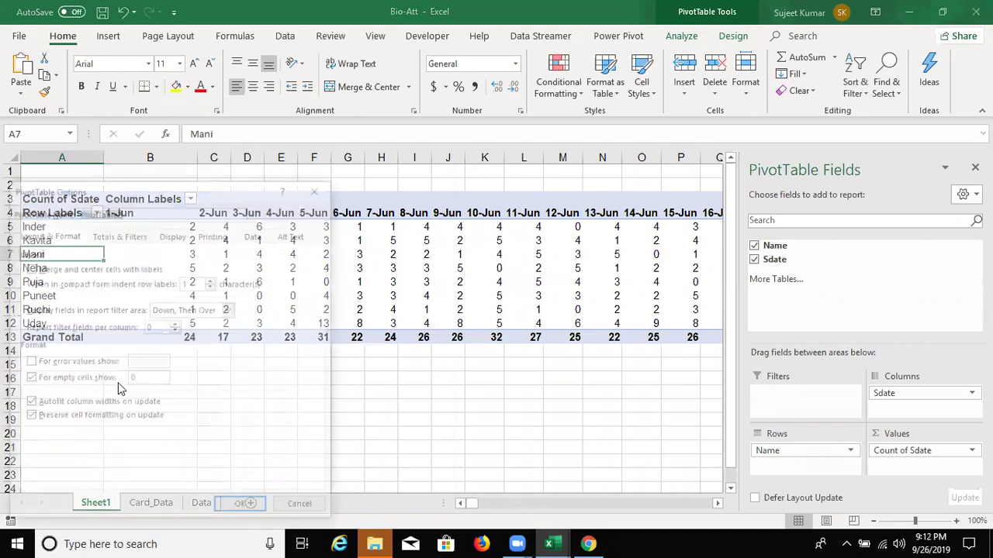
left_click(109, 234)
left_click(78, 282)
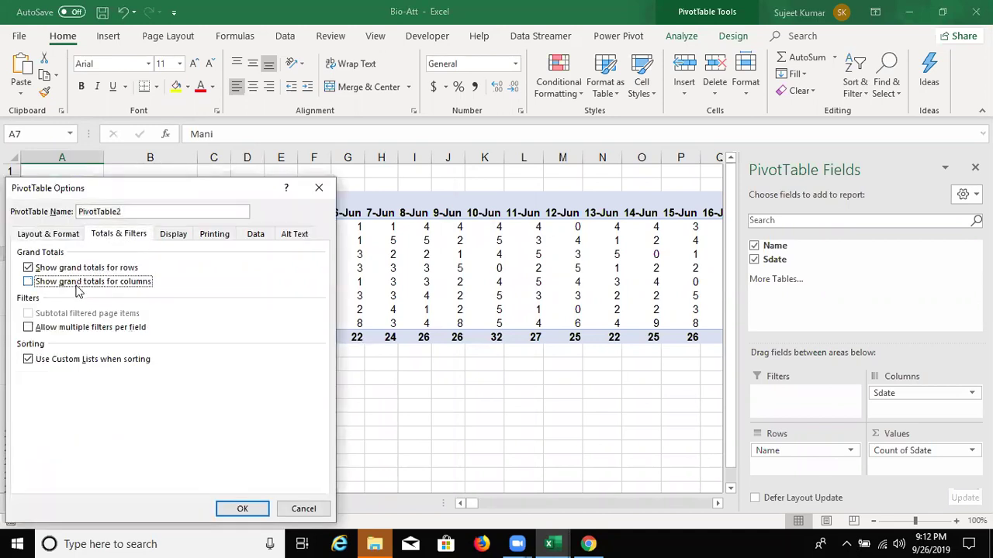
left_click(77, 282)
left_click(76, 268)
left_click(242, 508)
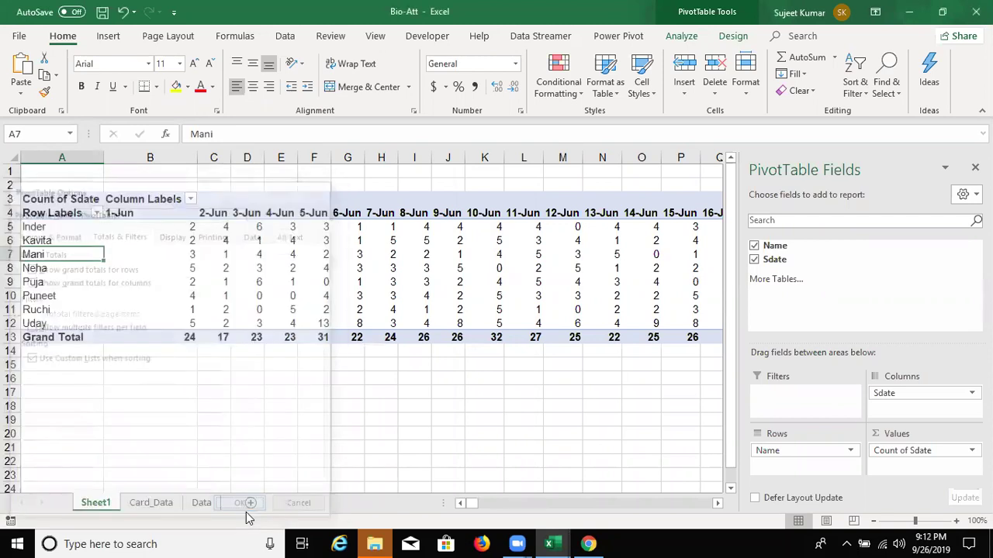
Step: Select the attendance count block B5:AE12
left_click(225, 324)
left_click(435, 432)
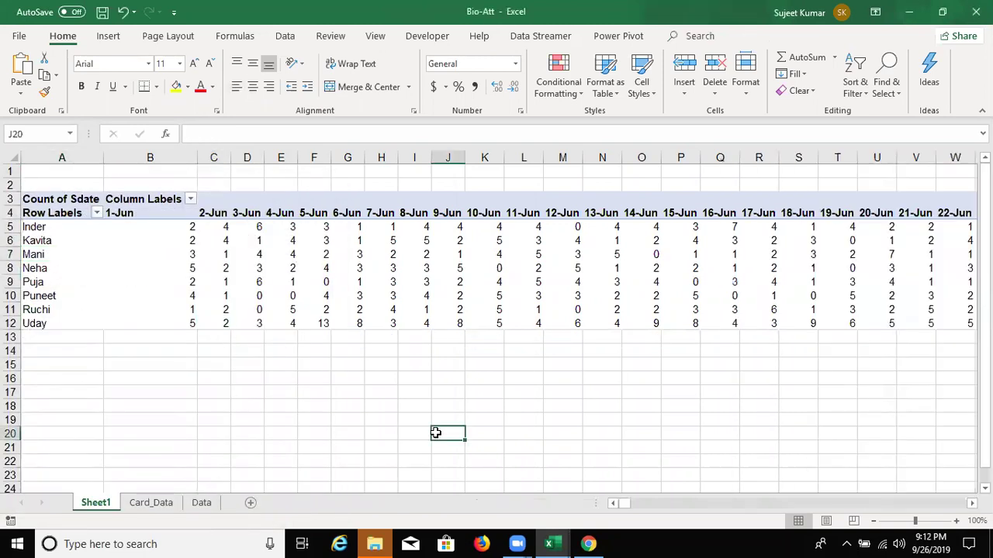
key("Up")
key("Up")
key("Up")
key("Up")
key("Up")
key("Up")
key("Up")
key("ctrl+Right")
key("ctrl+Left")
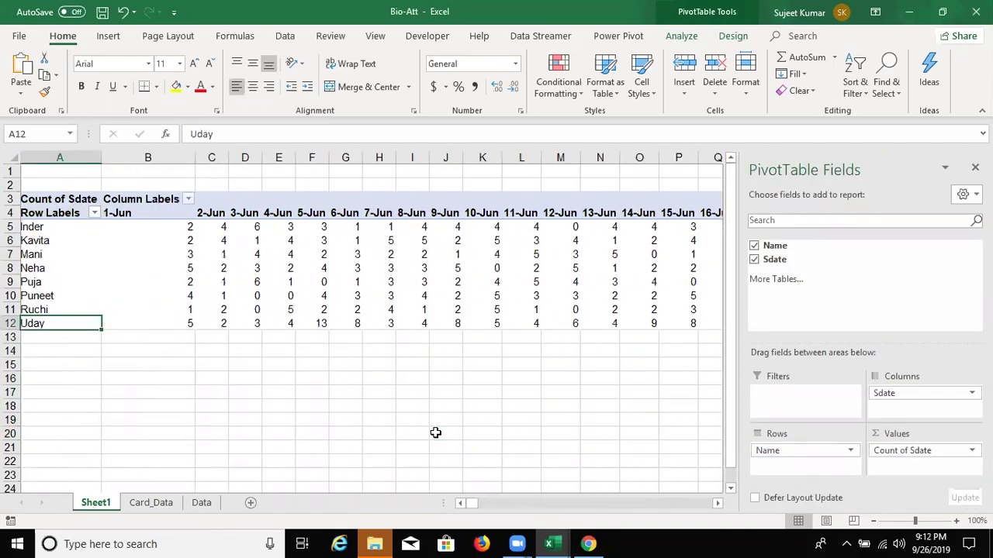
key("Up")
key("Up")
key("Up")
key("Right")
key("Up")
key("Up")
key("Up")
key("Up")
key("ctrl+shift+Right")
key("ctrl+shift+Down")
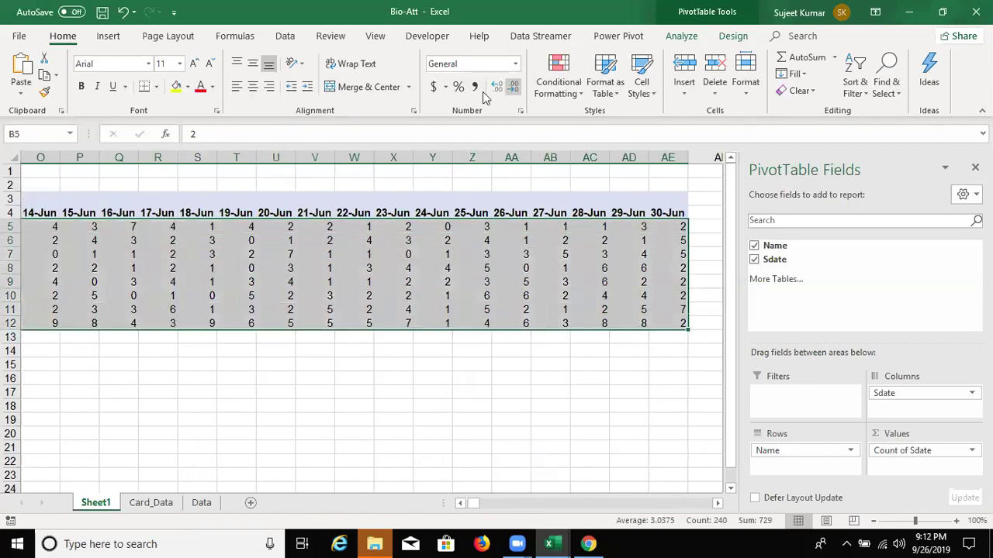
right_click(325, 278)
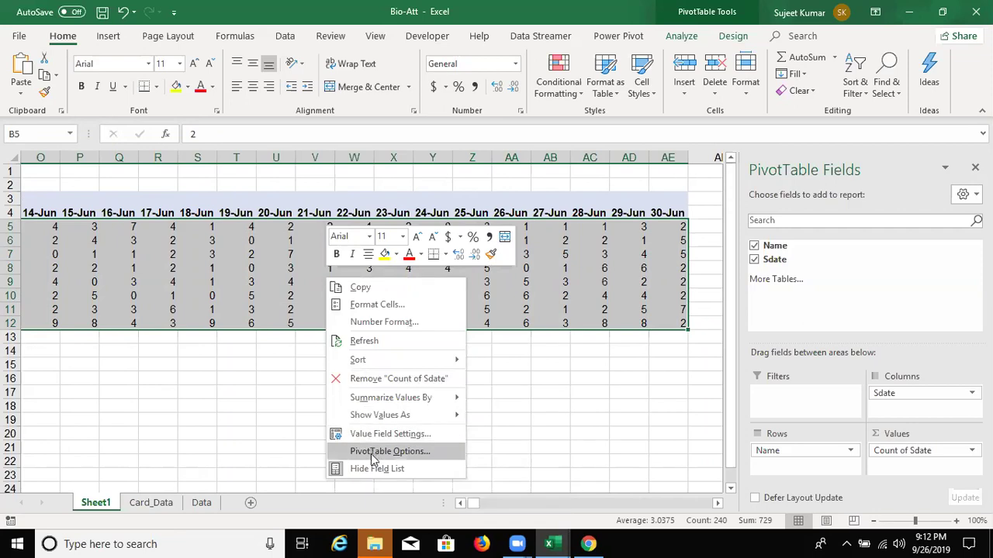
key("Escape")
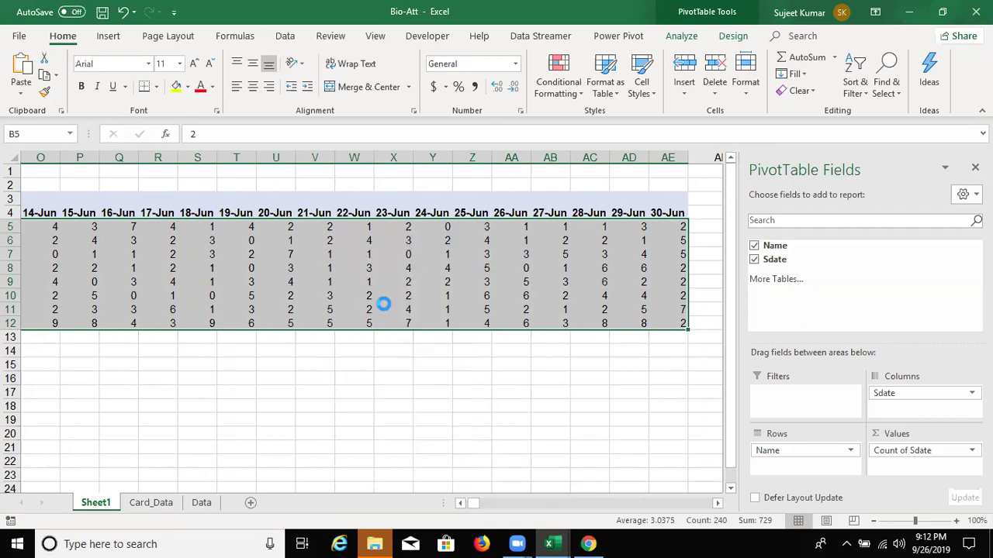
scroll(365, 303, "left", 5)
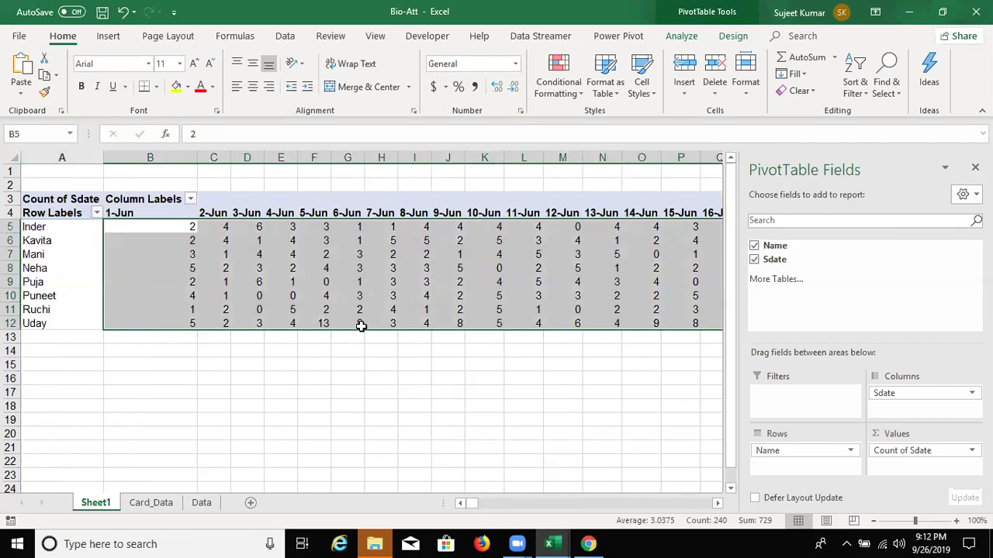
Step: Replace the General format with the custom format "P" on the count cells, then reopen Format Cells
left_click(225, 291)
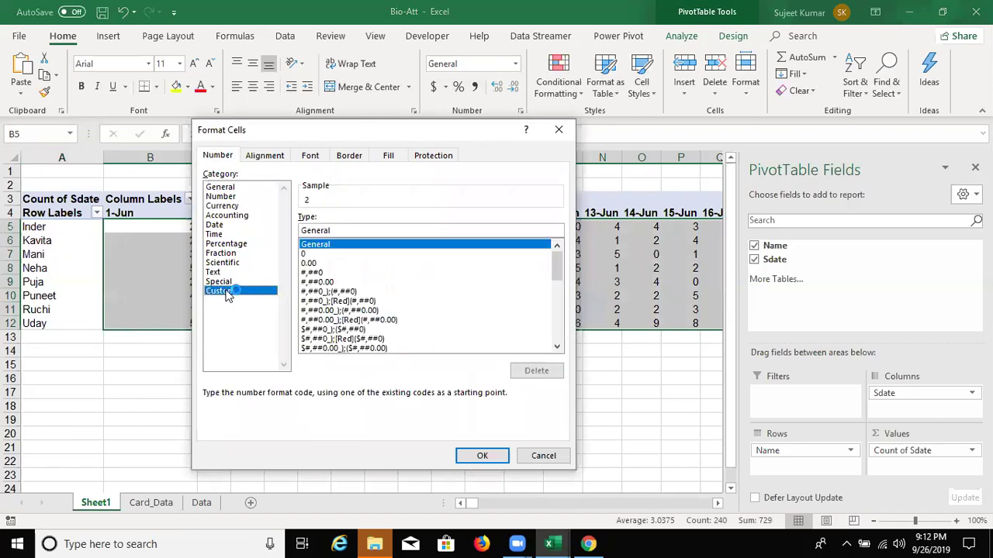
double_click(310, 231)
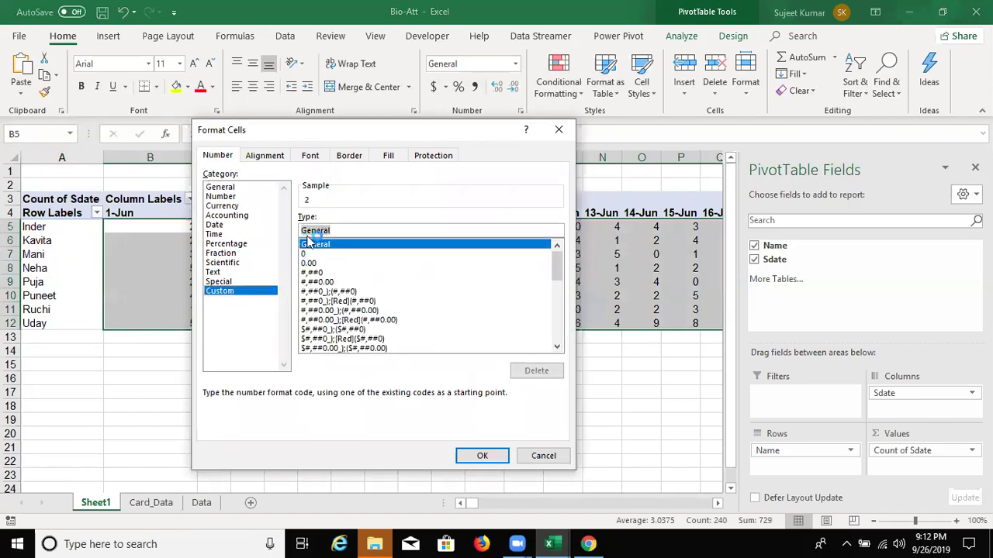
type("\"P")
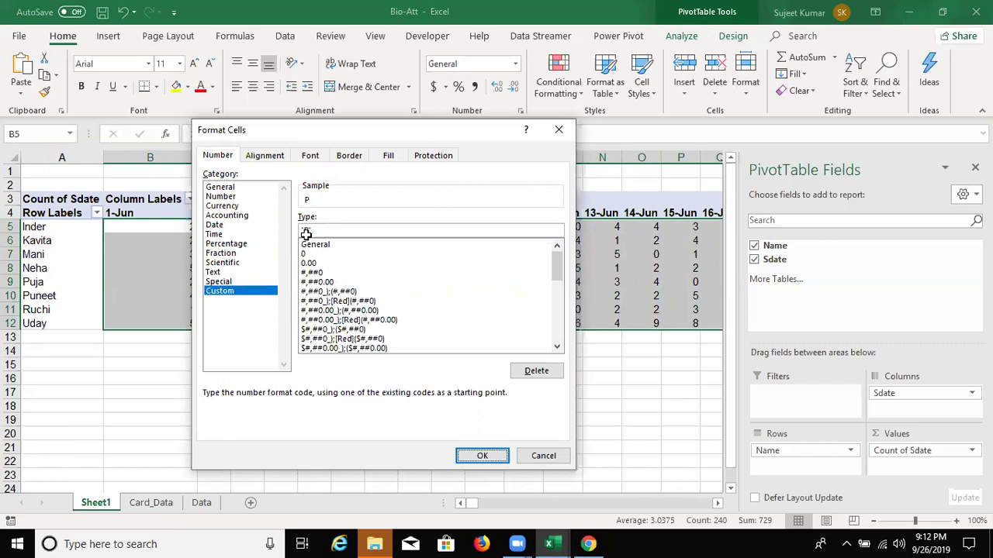
key("Return")
right_click(307, 242)
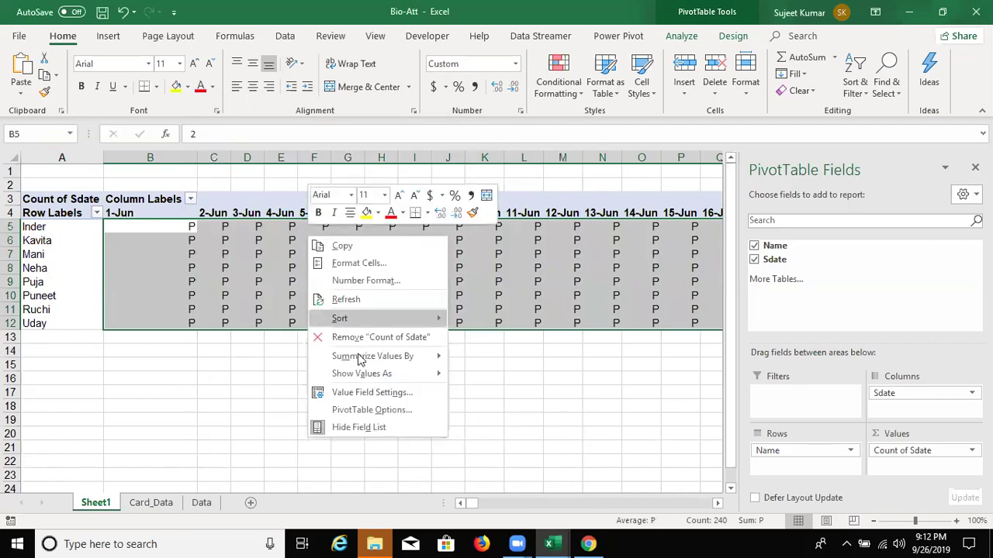
left_click(369, 264)
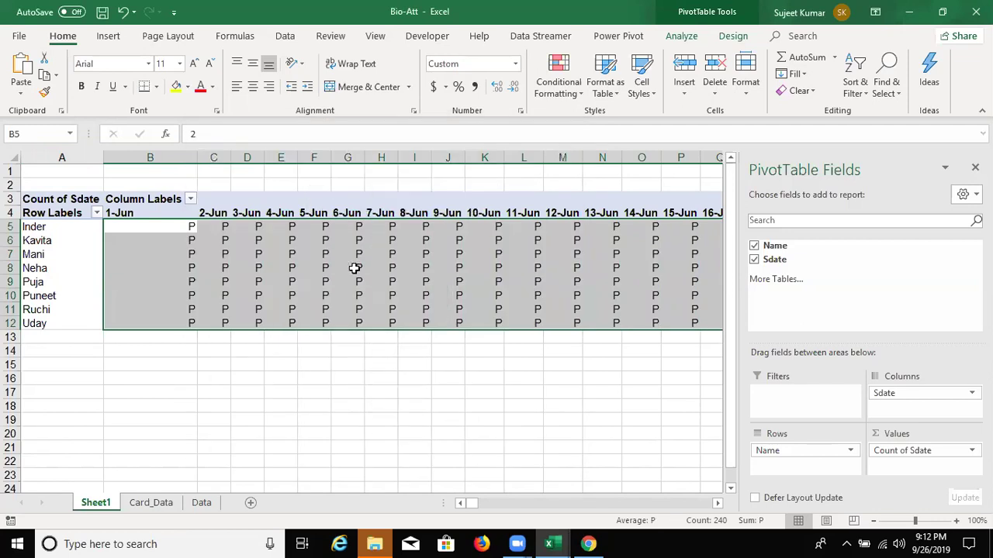
Step: Edit the custom format code to "P";;"A" so zero counts display A
left_click(325, 192)
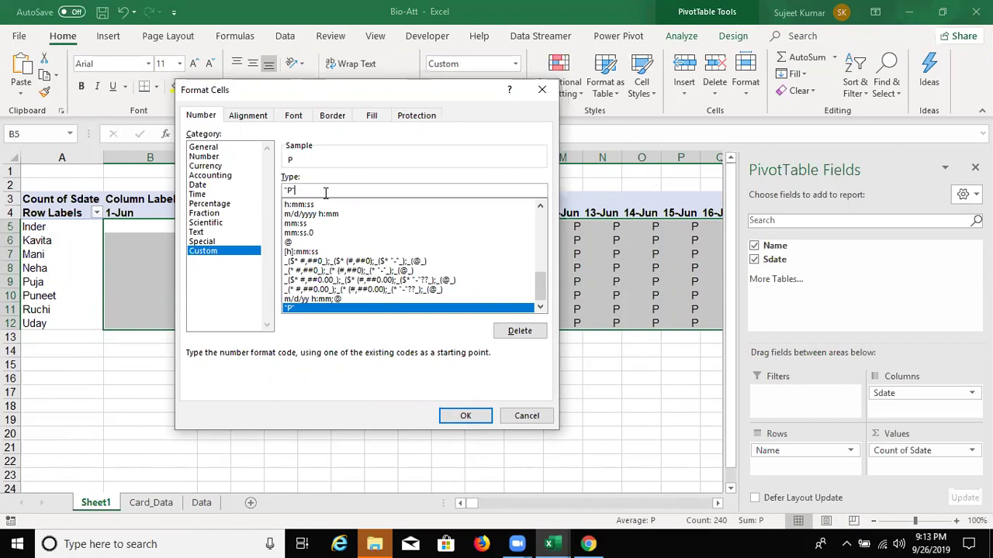
type(";;\"A")
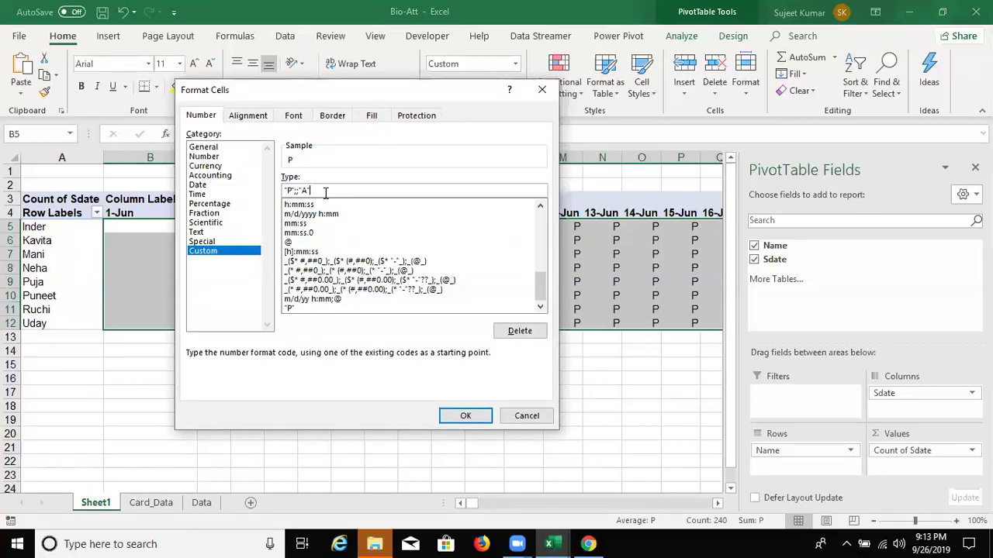
left_click(295, 191)
type(";")
left_click(471, 417)
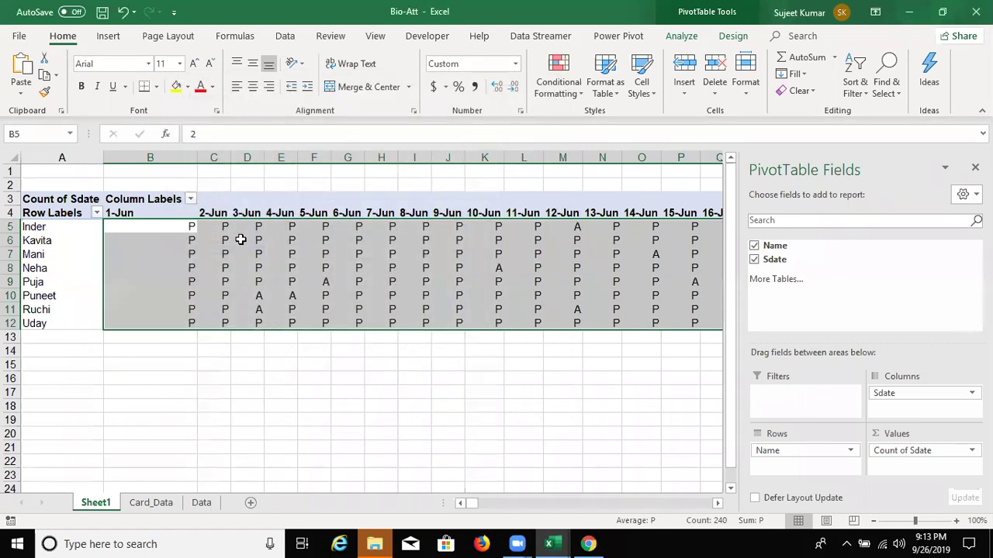
mouse_move(242, 234)
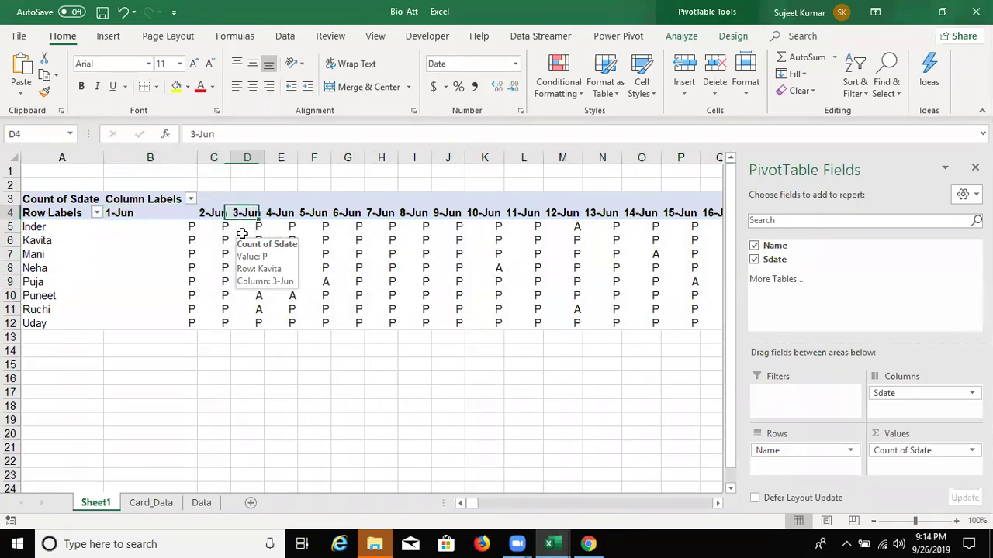
Step: Check the P/A marks across all June dates, including an A cell holding 0, then select B5:E8
left_click(243, 228)
key("Right")
key("Right")
key("Right")
key("Right")
key("Right")
key("Right")
key("Right")
key("Right")
key("Right")
key("Right")
key("Right")
key("Right")
key("Right")
key("Right")
key("Right")
key("Right")
key("Right")
key("Right")
key("Right")
key("Right")
key("Right")
key("Right")
key("Right")
key("Right")
key("Right")
key("Right")
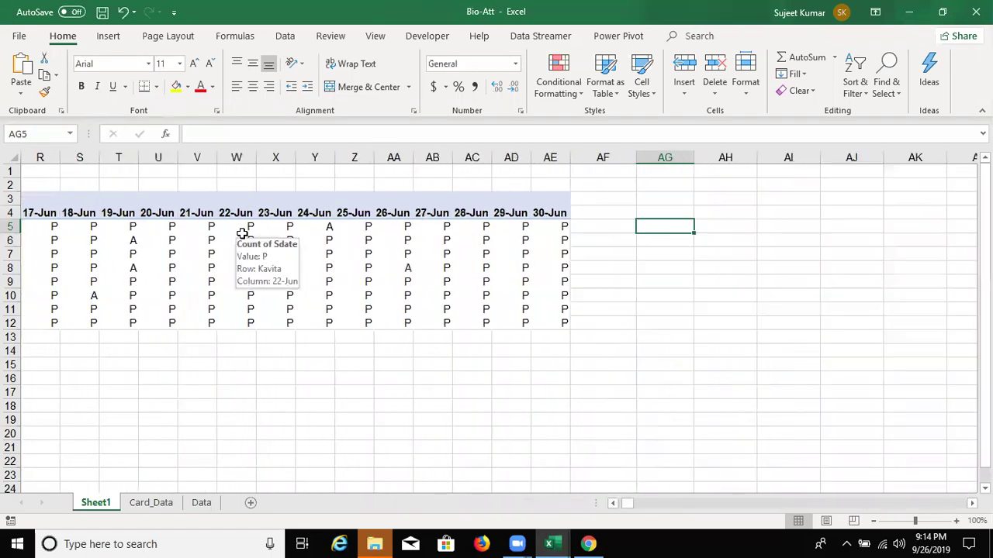
key("Left")
key("Left")
key("Left")
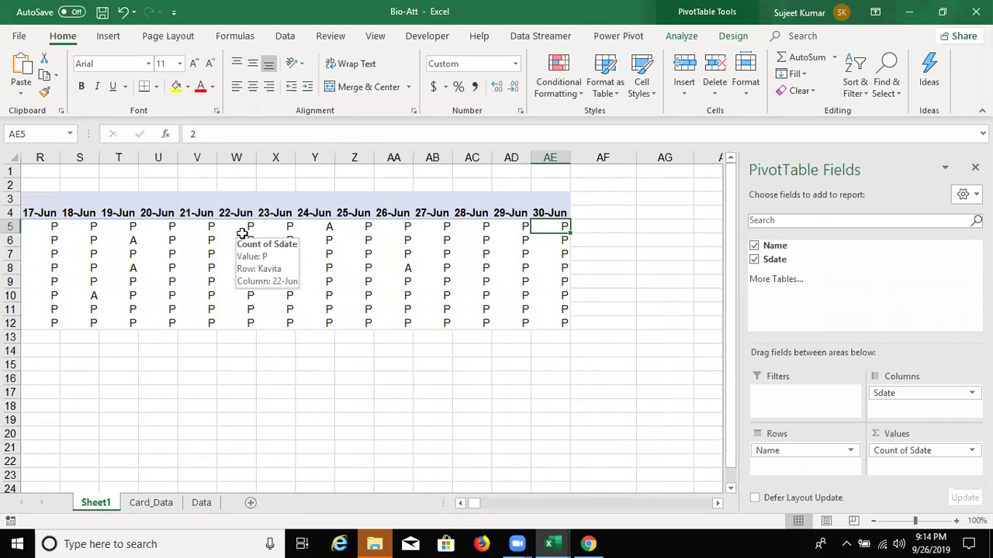
key("Home")
key("Right")
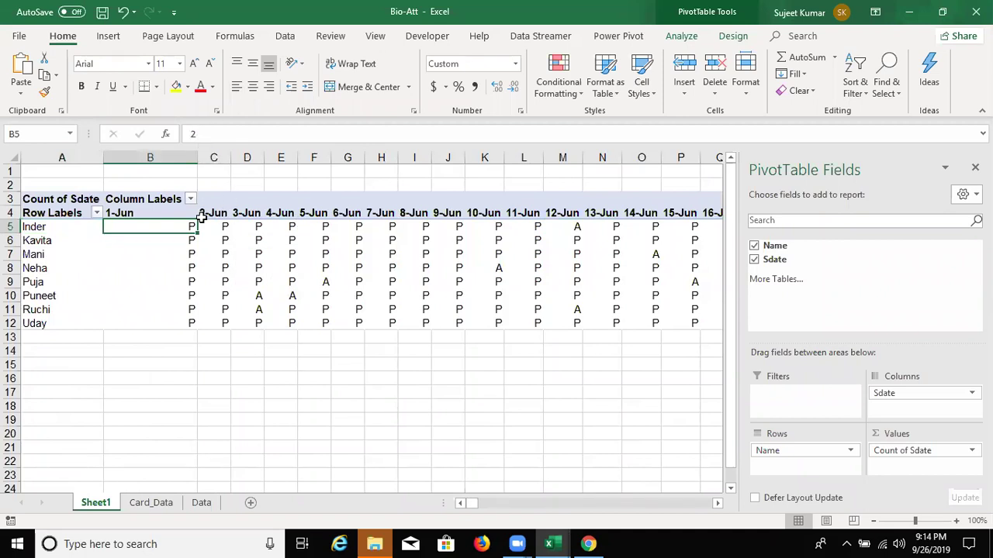
left_click(255, 292)
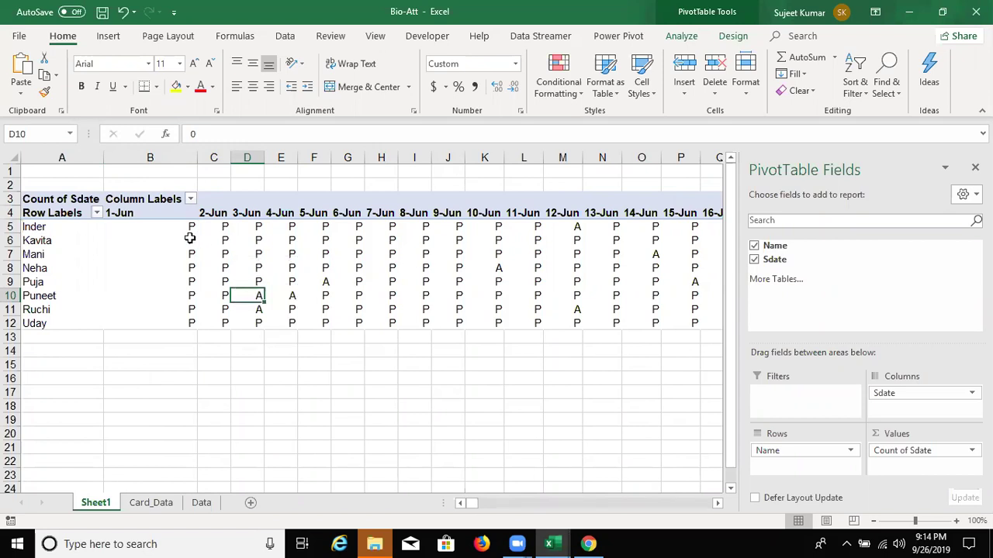
left_click_drag(190, 226, 271, 267)
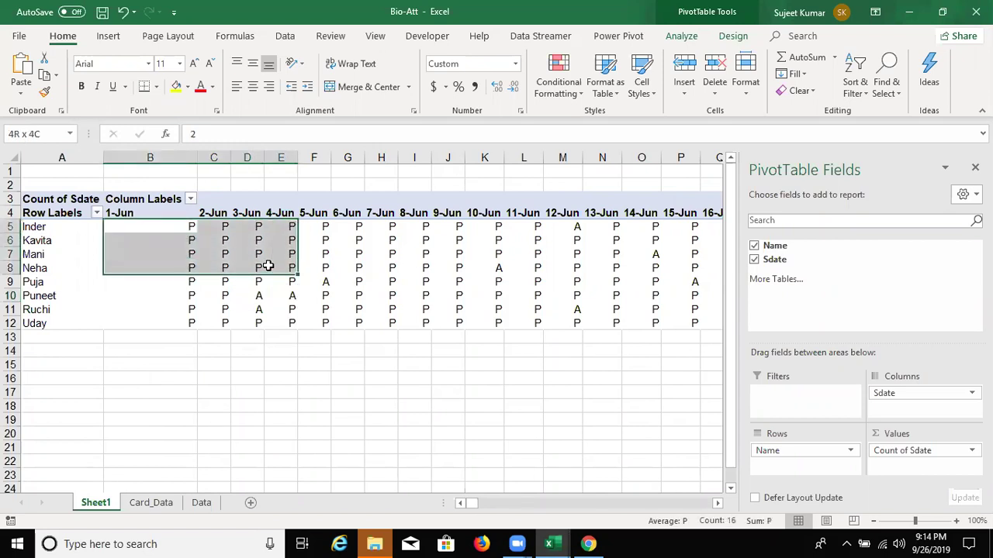
left_click(248, 224)
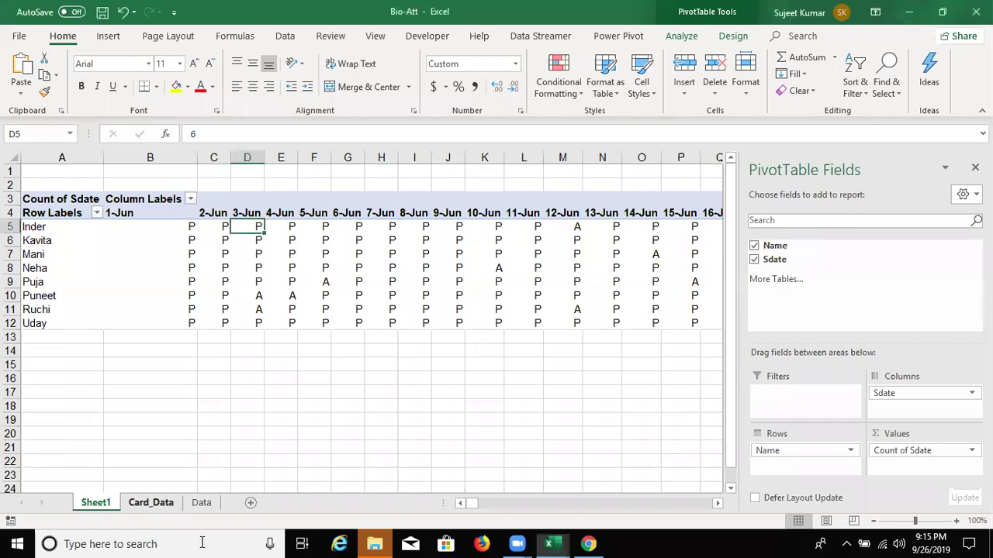
Step: Create a new PivotTable from Card_Data on a new sheet
left_click(151, 503)
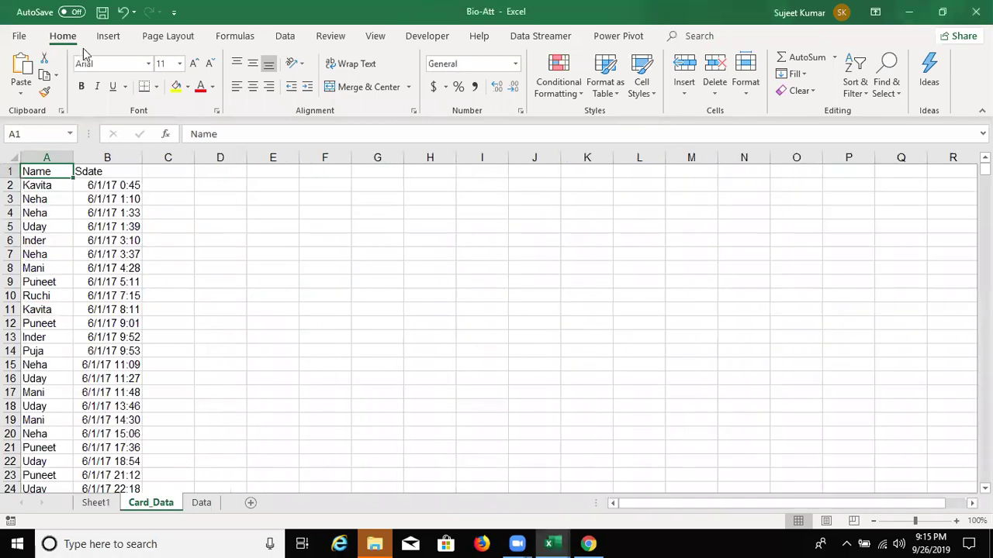
left_click(108, 36)
left_click(27, 73)
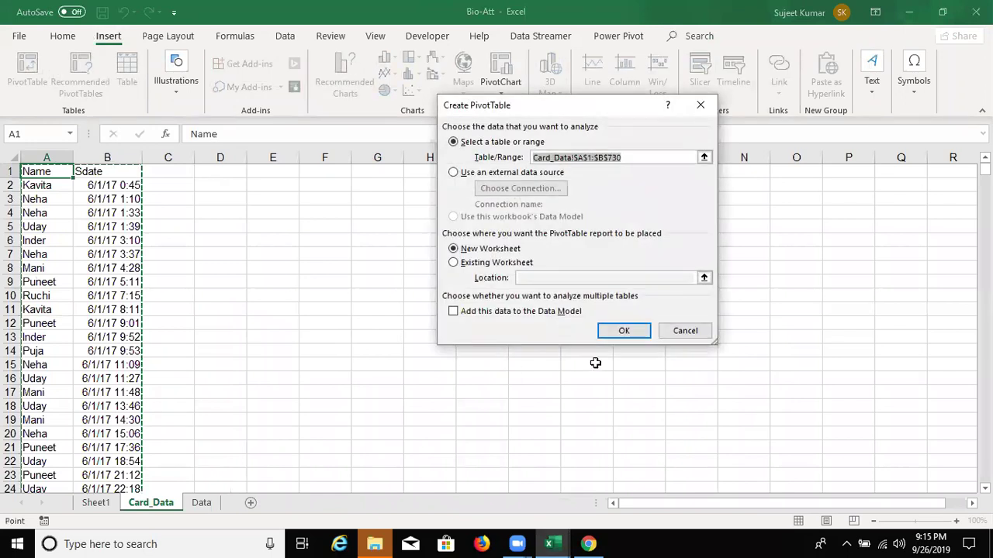
left_click(612, 332)
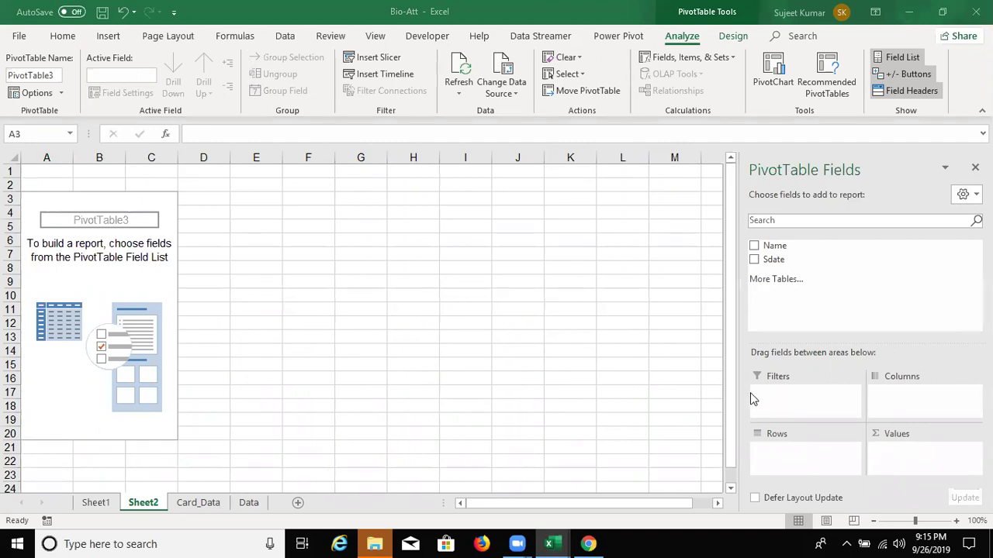
Step: Put Name in Rows, Sdate in Columns, and Count of Sdate in Values
left_click_drag(776, 246, 791, 457)
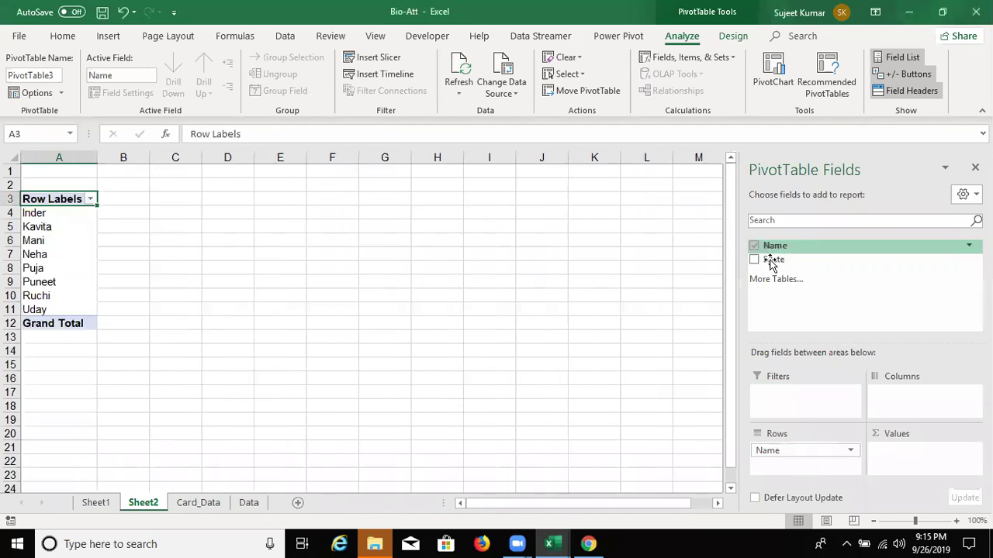
left_click_drag(772, 261, 905, 399)
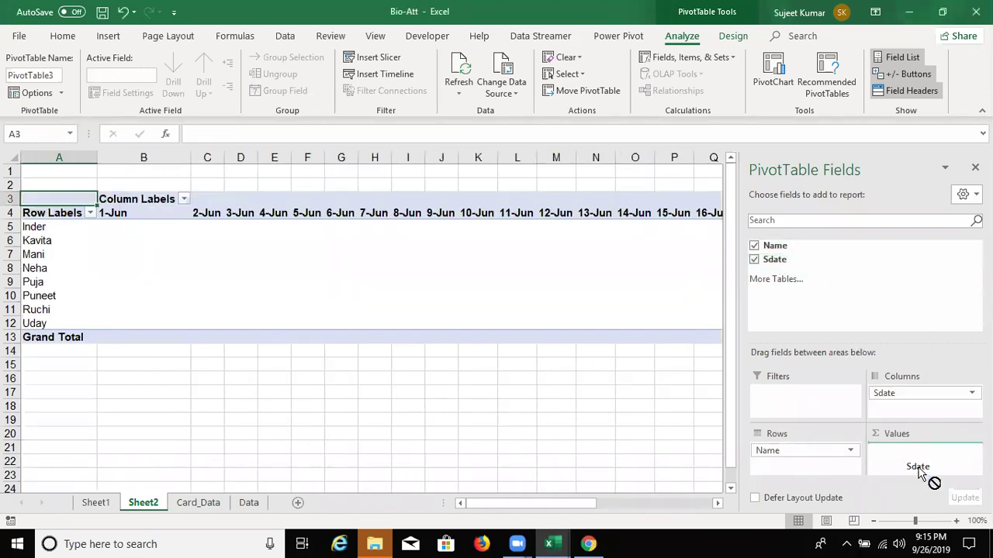
left_click_drag(776, 267, 903, 462)
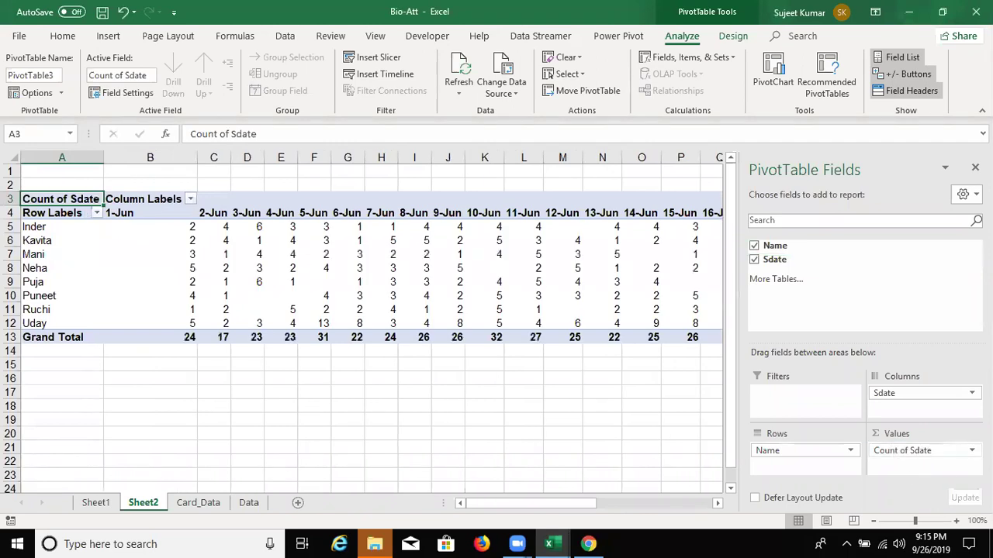
left_click(277, 215)
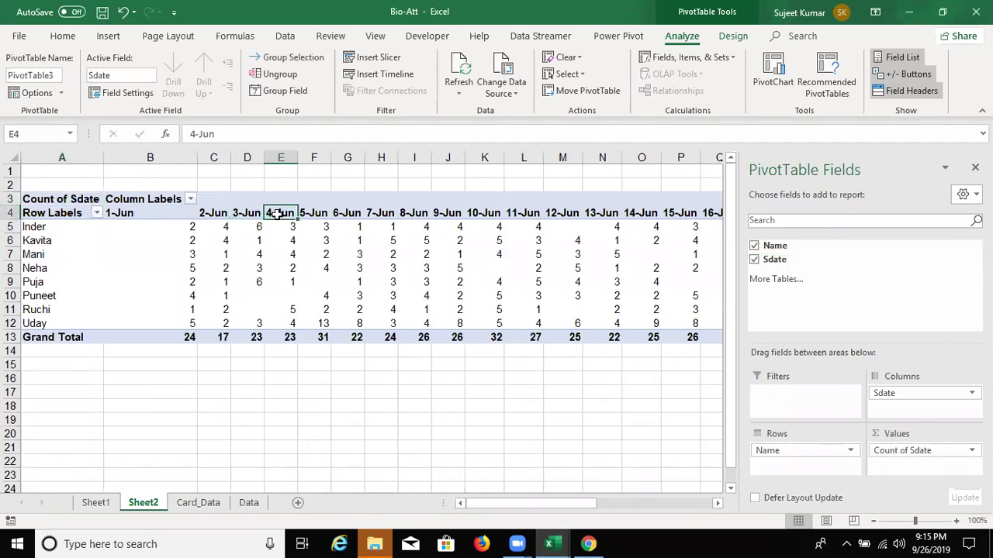
Step: Group the pivot's date headers by day
right_click(277, 216)
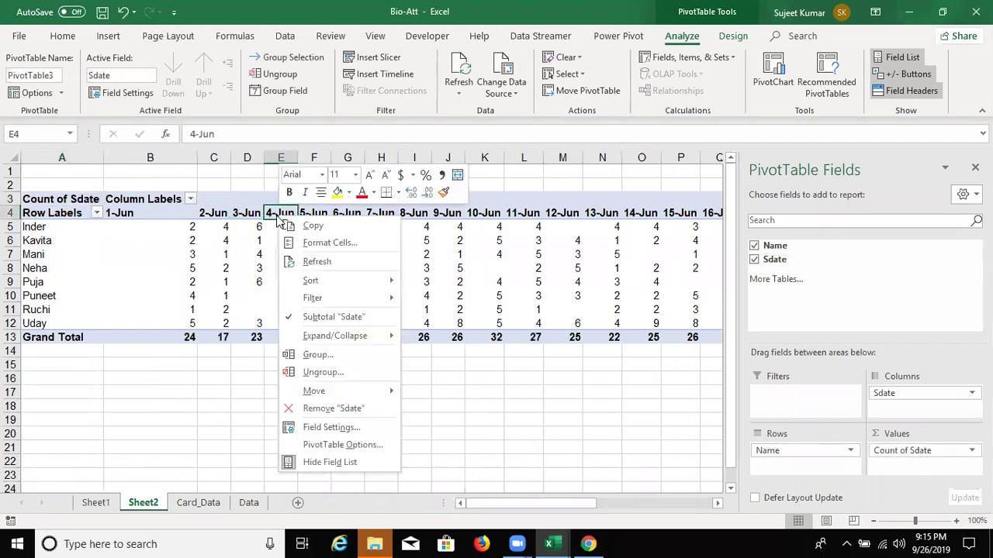
left_click(287, 355)
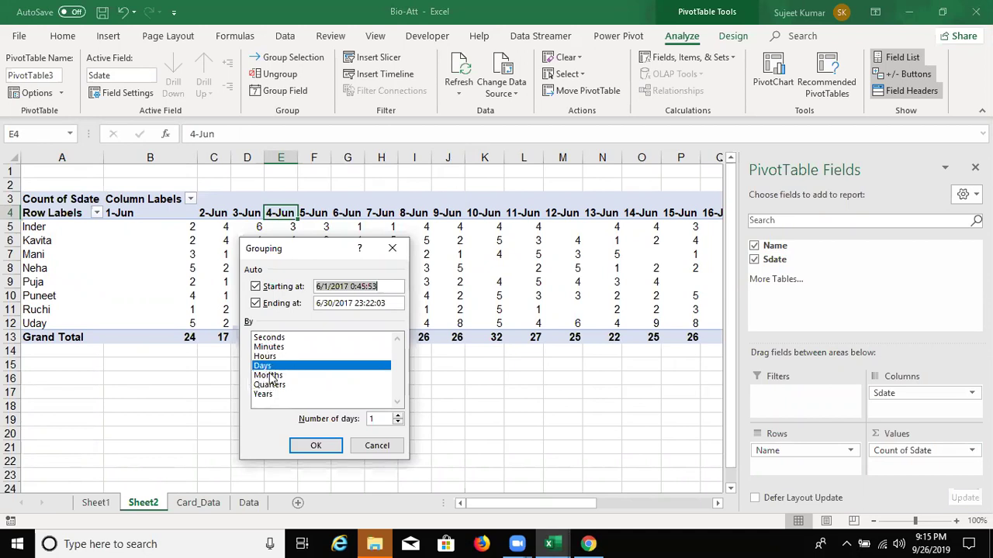
left_click(316, 449)
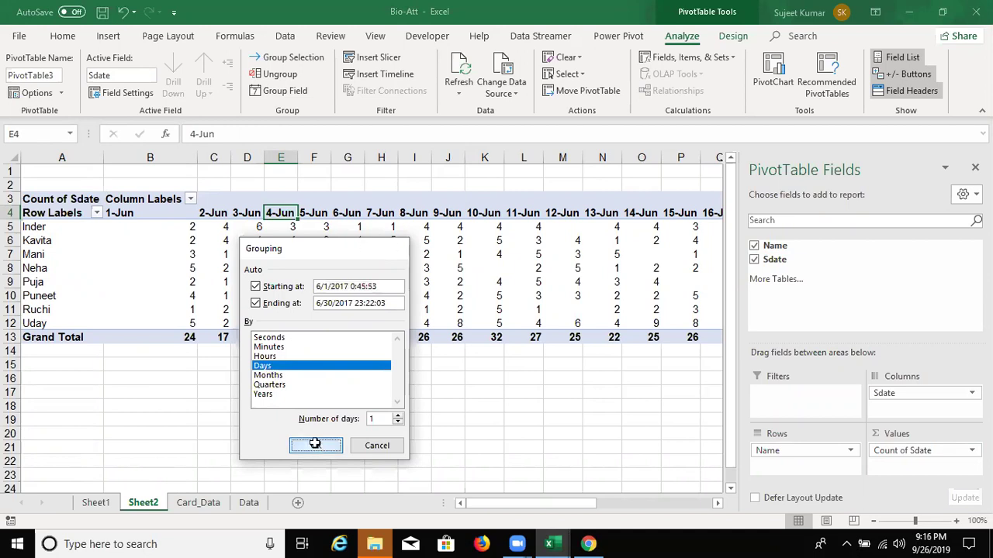
Step: Set the PivotTable option to show 0 in empty cells
left_click(183, 226)
key("ctrl+shift+Right")
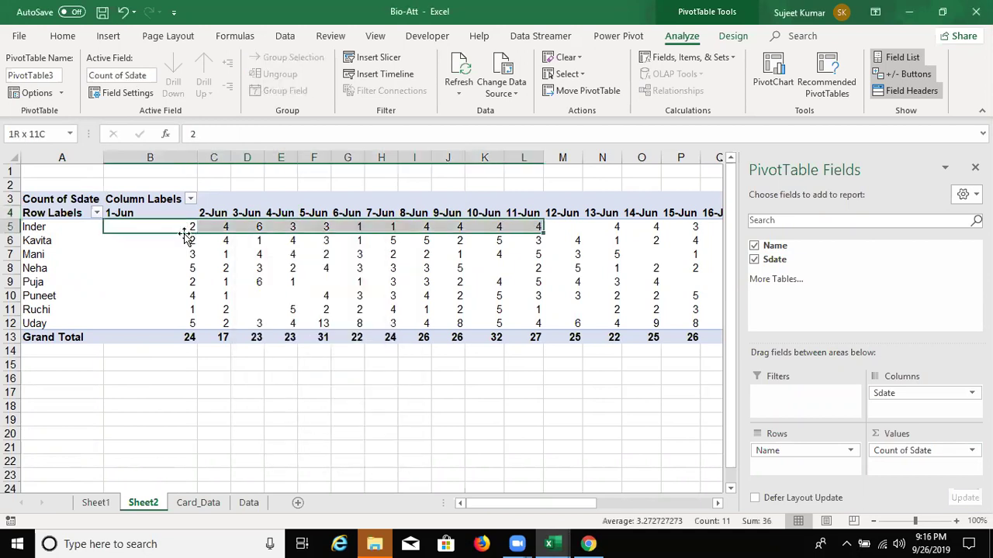
left_click(509, 296)
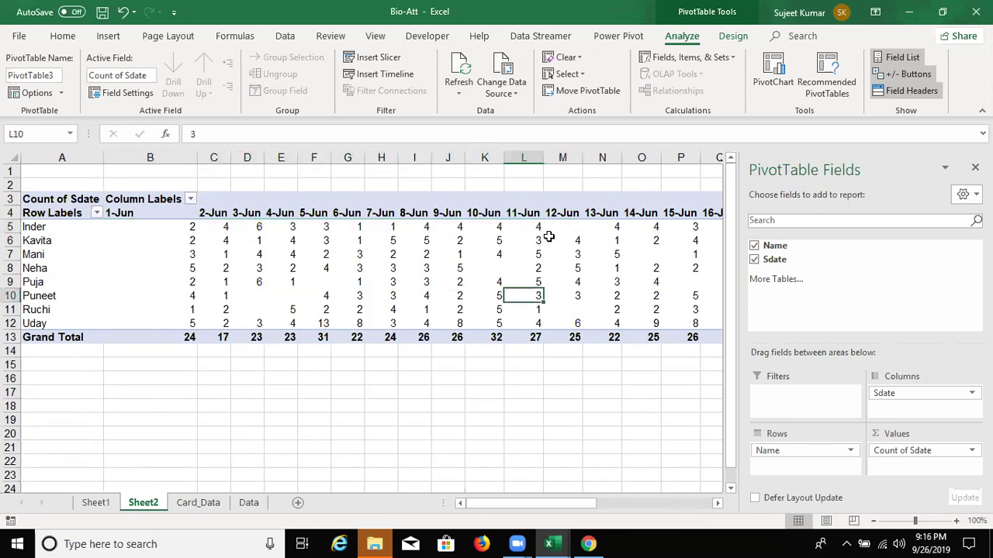
right_click(301, 280)
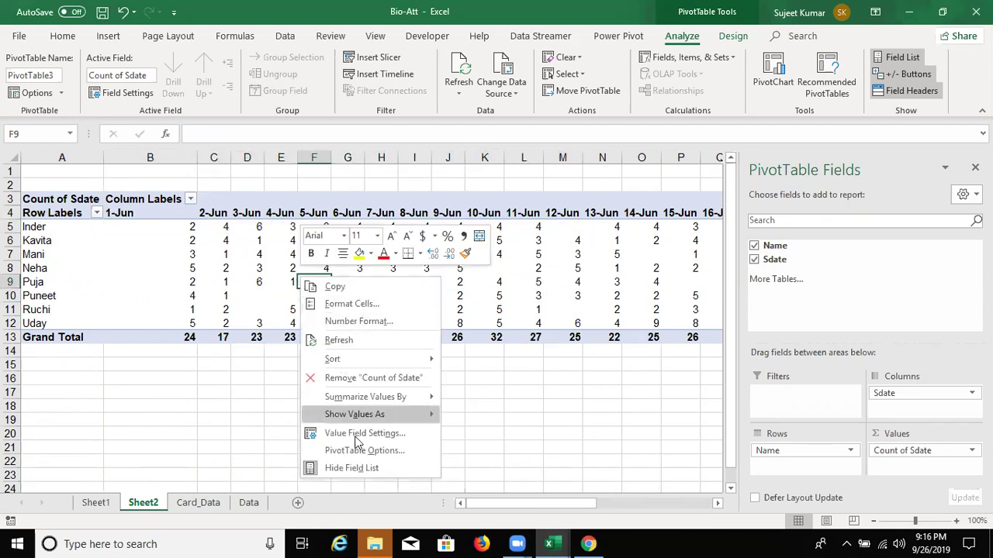
left_click(358, 450)
left_click(334, 377)
type("0")
left_click(430, 509)
Step: Untick grand totals for both rows and columns in PivotTable Options > Totals & Filters
left_click(287, 293)
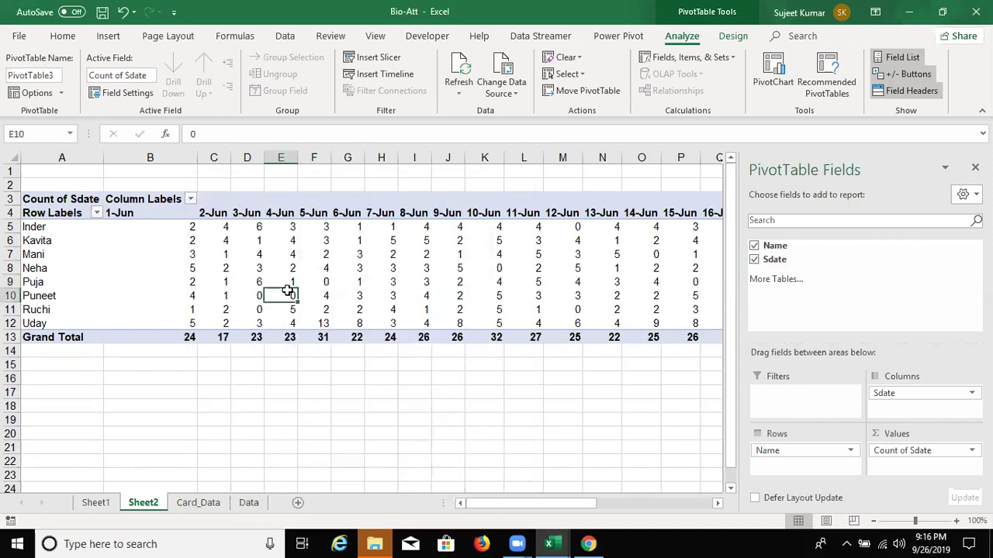
key("ctrl+Up")
key("ctrl+Left")
key("Down")
key("Right")
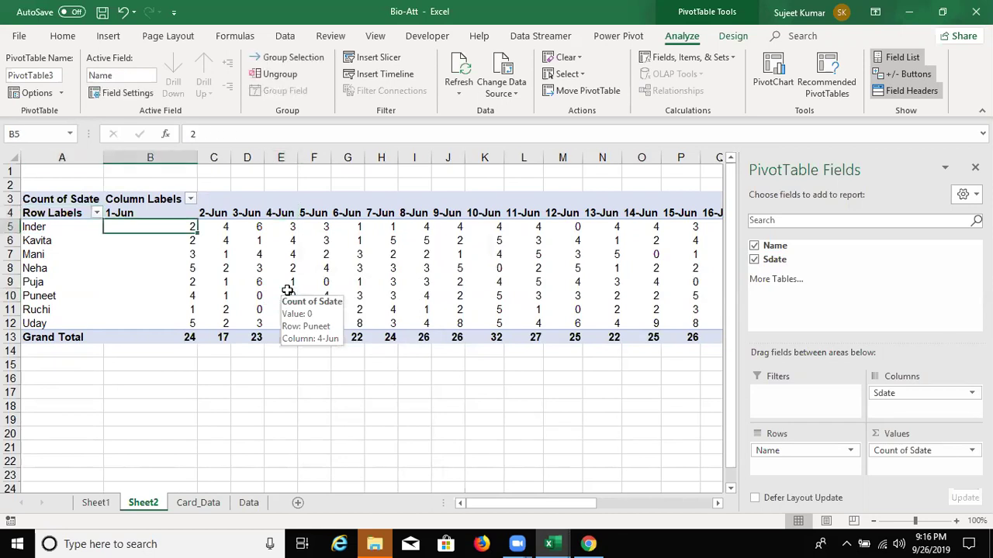
scroll(287, 290, "right", 5)
left_click(290, 270)
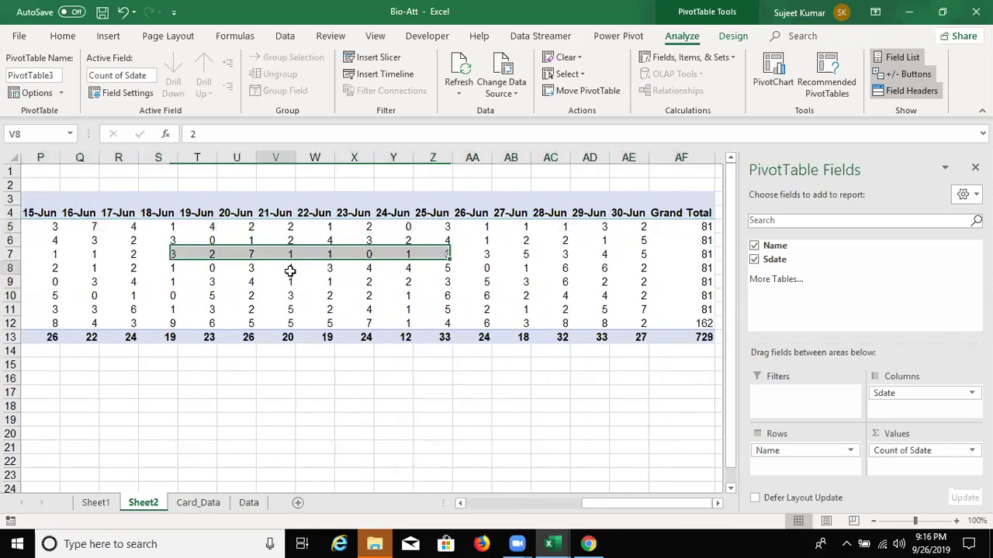
right_click(289, 270)
left_click(383, 454)
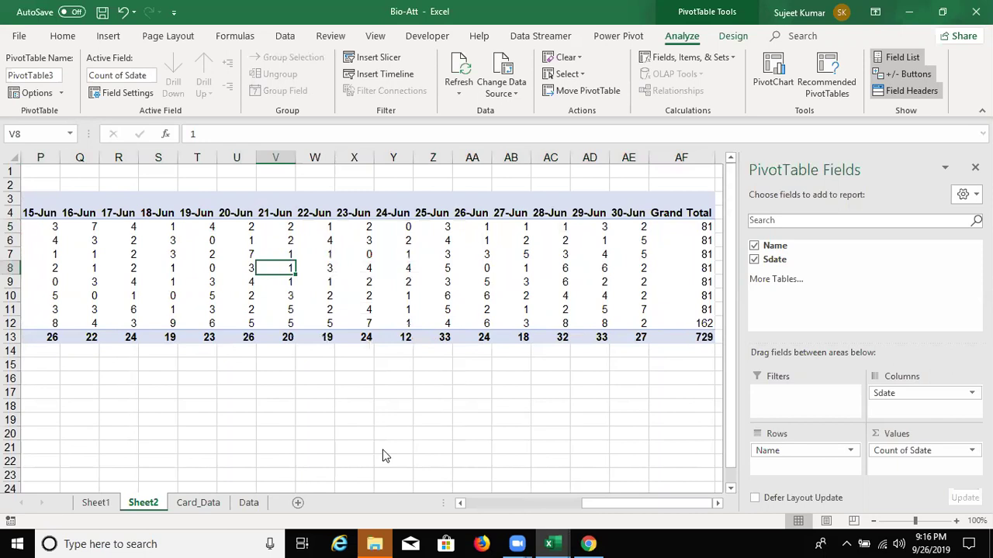
left_click(277, 407)
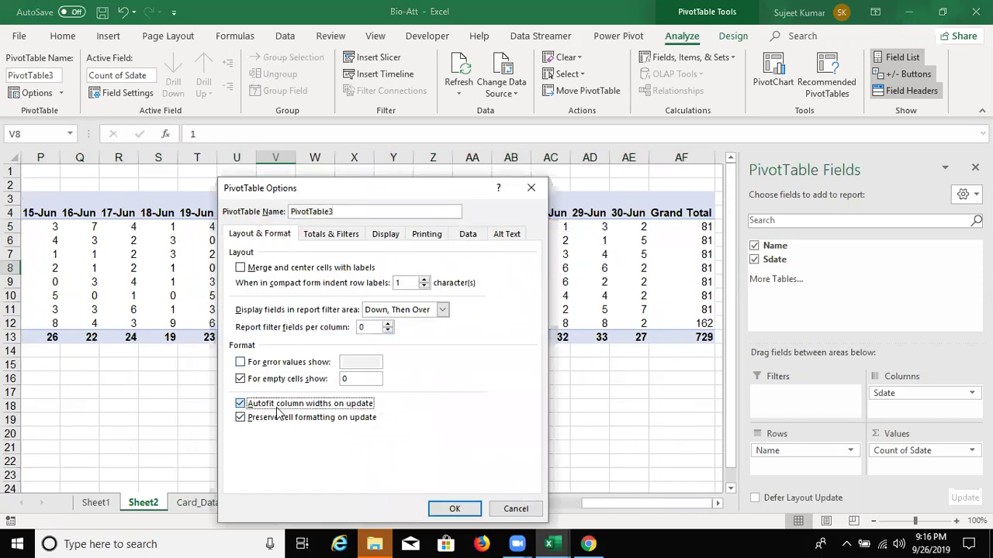
left_click(277, 410)
left_click(316, 236)
left_click(302, 267)
left_click(302, 281)
left_click(442, 513)
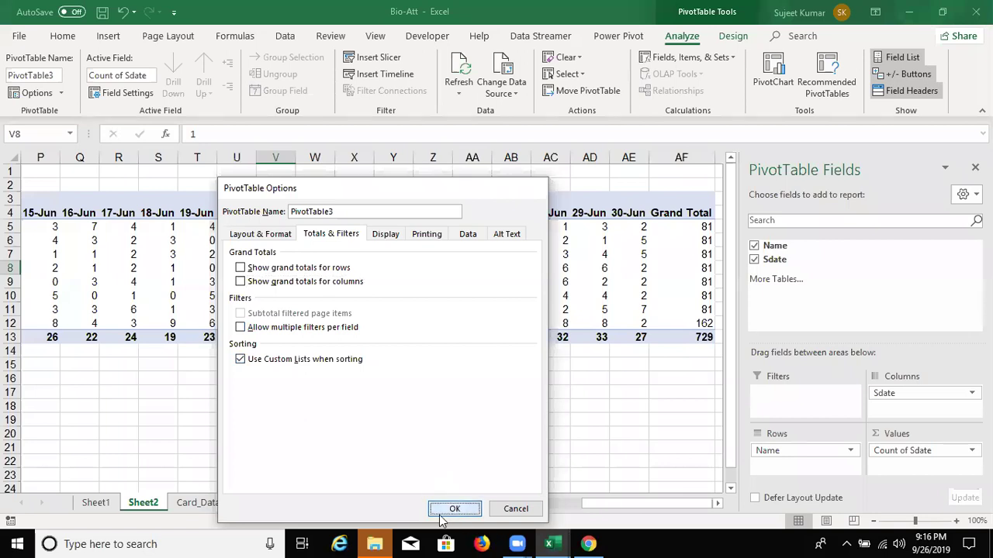
Step: Select all of the pivot's count cells
key("ctrl+Home")
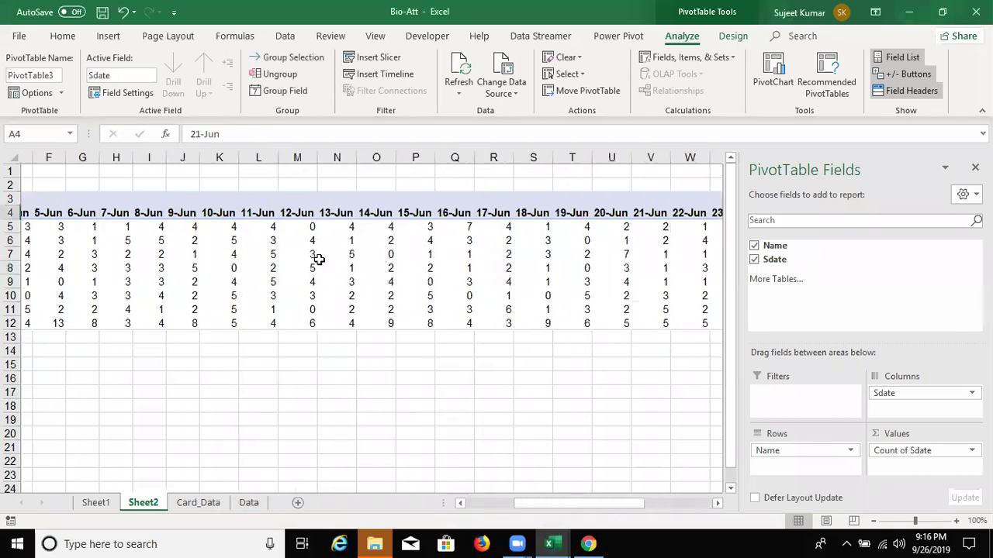
key("Down")
key("Down")
key("Down")
key("Right")
key("Right")
key("Left")
key("ctrl+shift+Right")
key("ctrl+shift+Down")
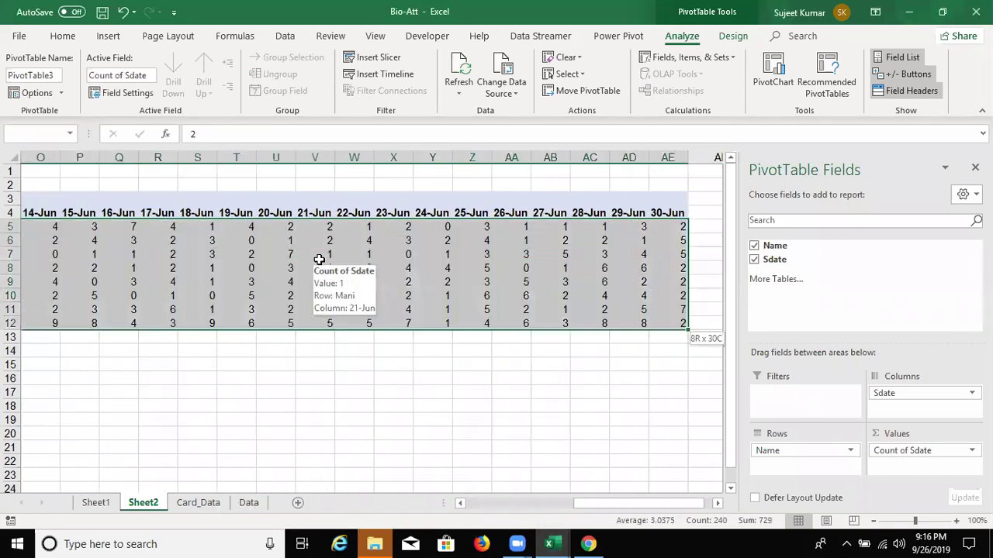
right_click(318, 260)
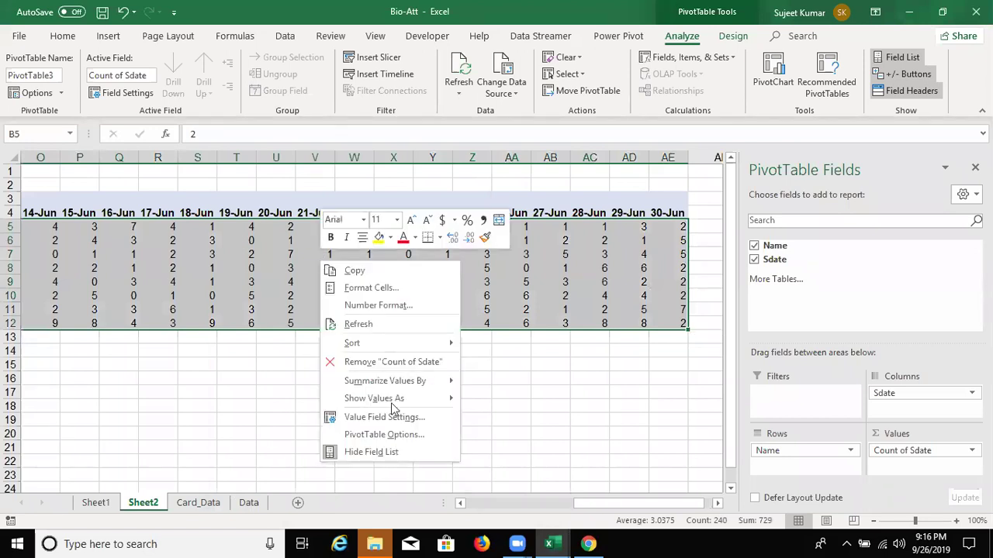
left_click(386, 436)
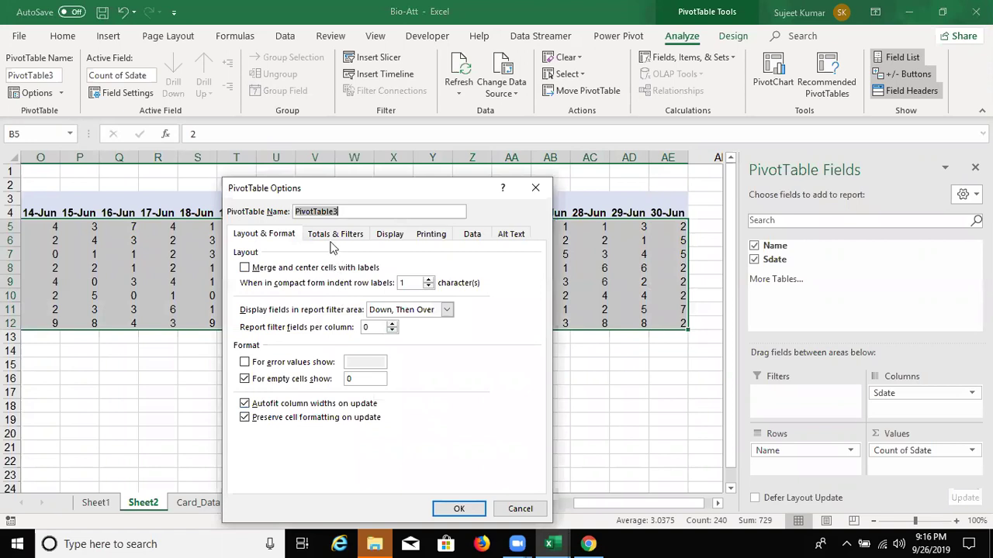
key("Escape")
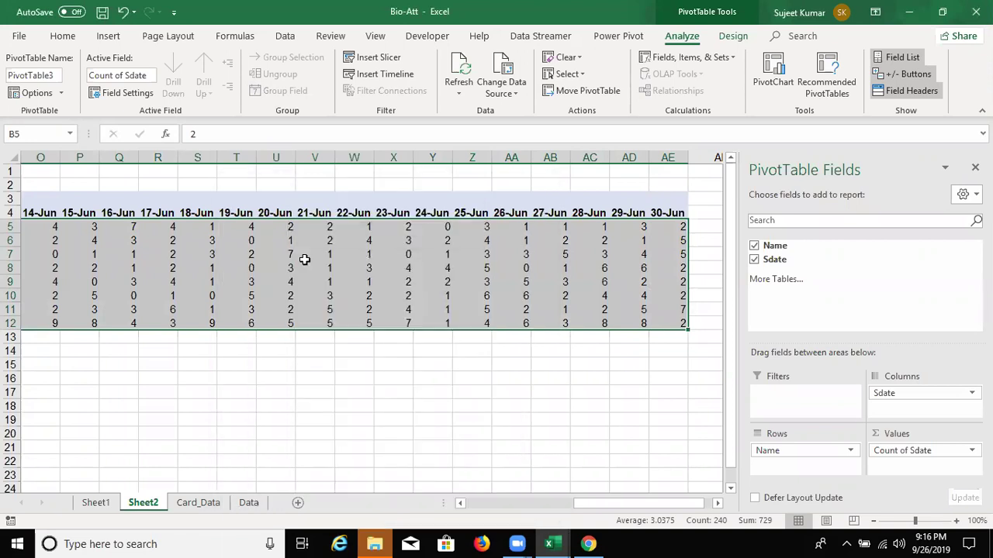
Step: Apply the custom number format "P";;"A" to the selected counts
right_click(304, 260)
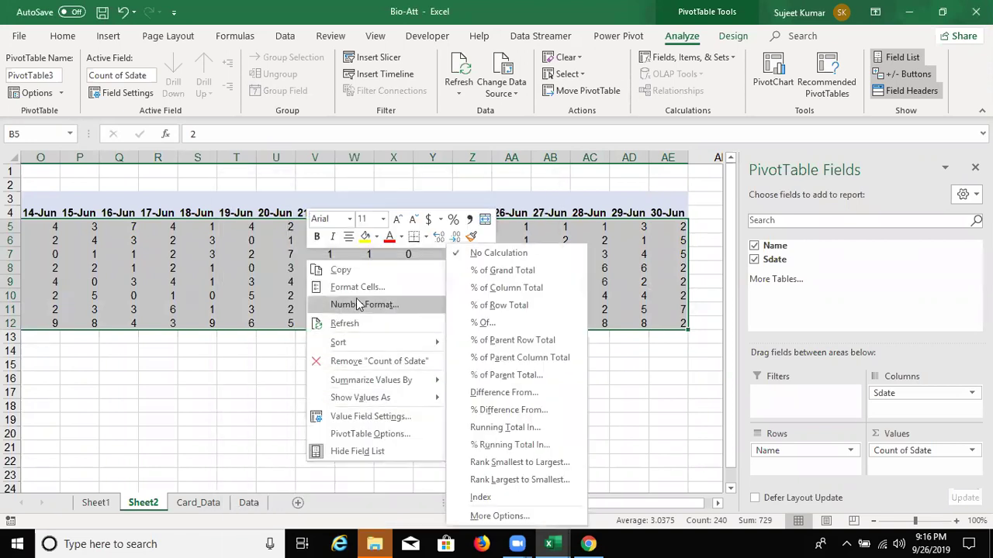
left_click(357, 287)
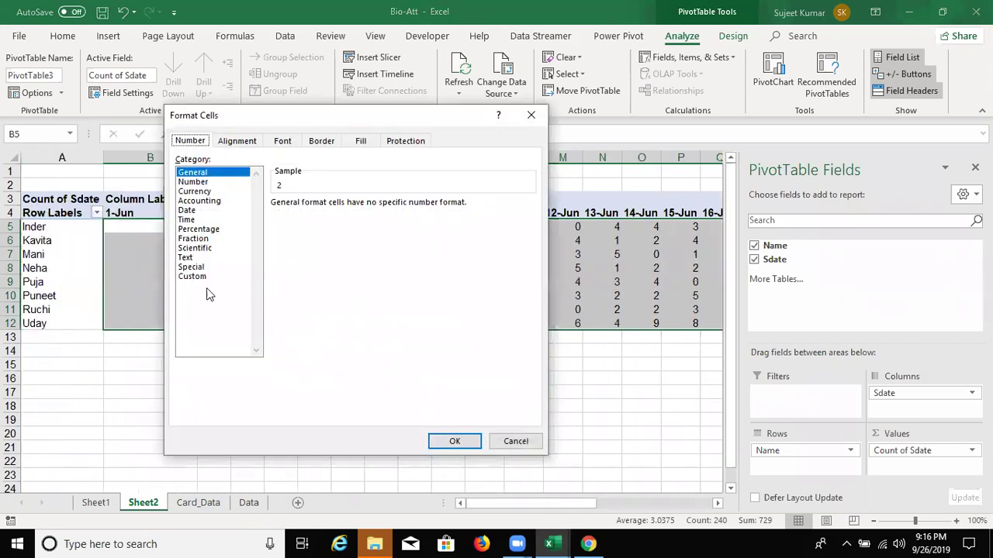
left_click(203, 277)
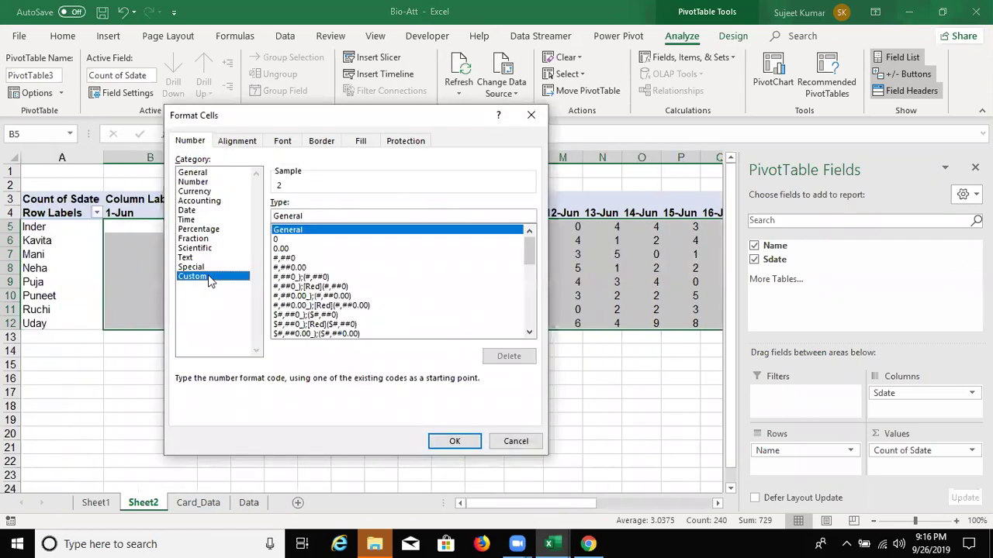
double_click(287, 217)
type("\"P")
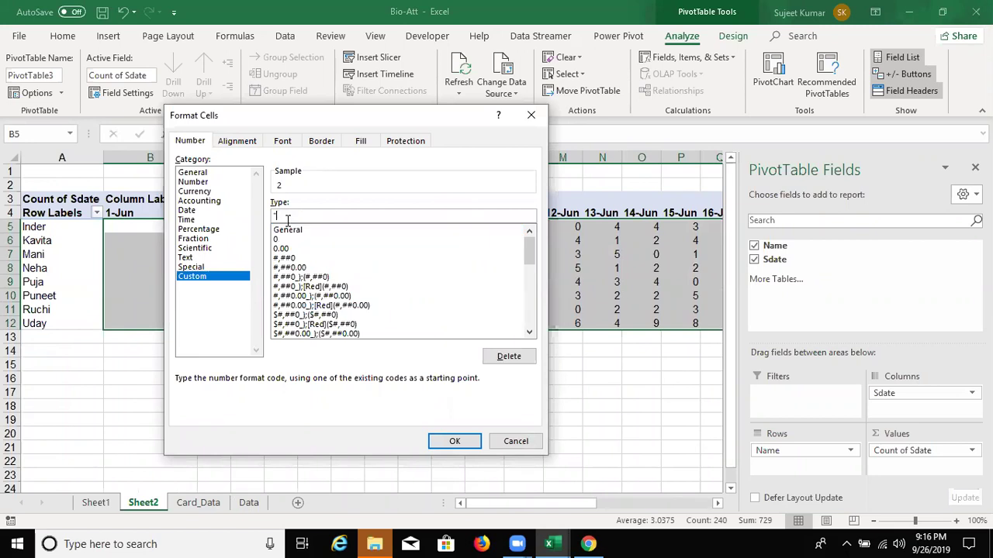
type("\";;")
type("\"A\"")
left_click(450, 439)
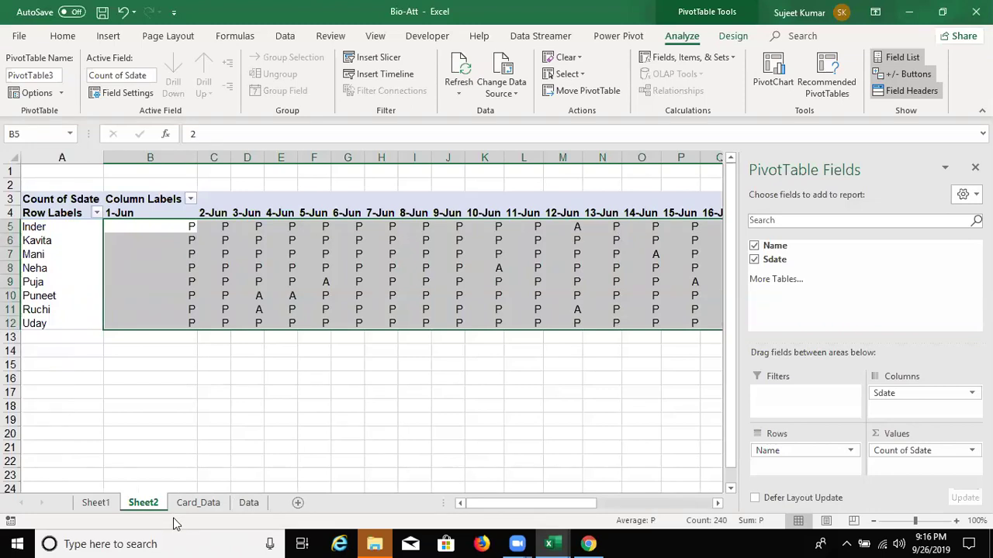
Step: Insert a PivotTable from the Data sheet on a new worksheet
left_click(249, 504)
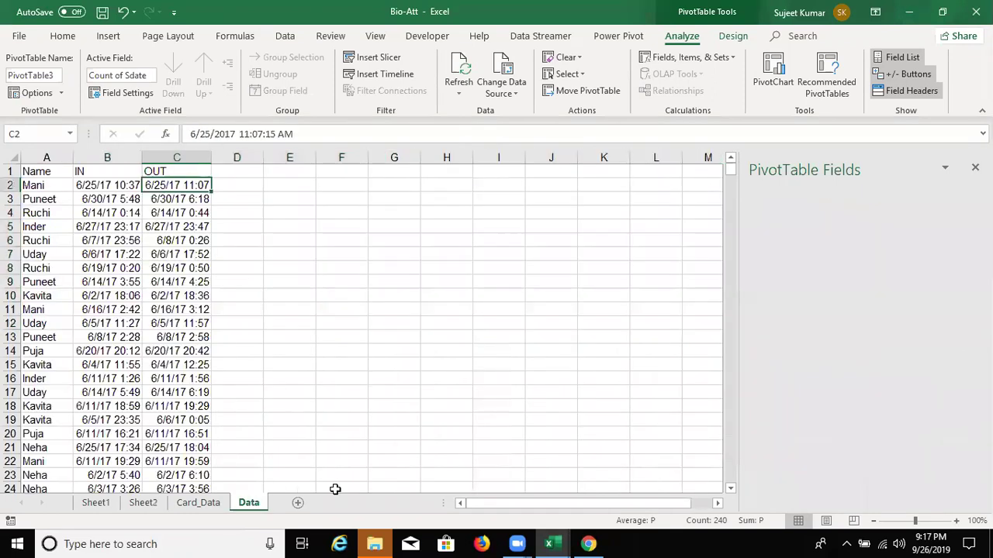
key("Left")
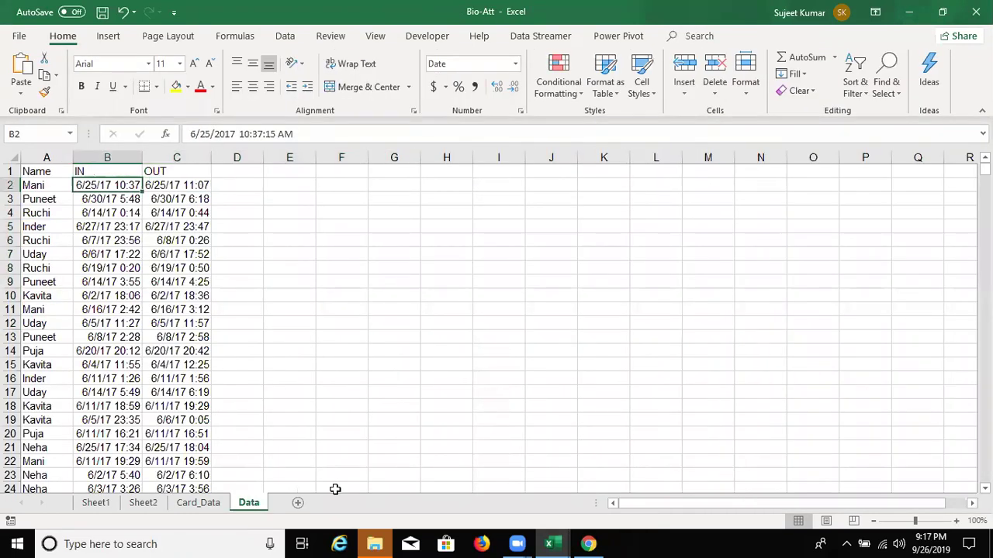
key("Right")
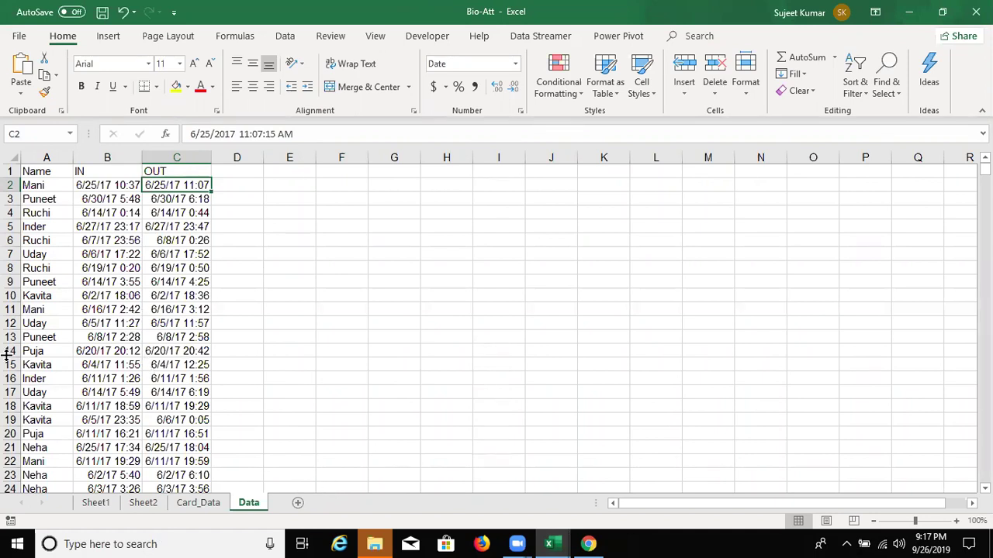
left_click(39, 172)
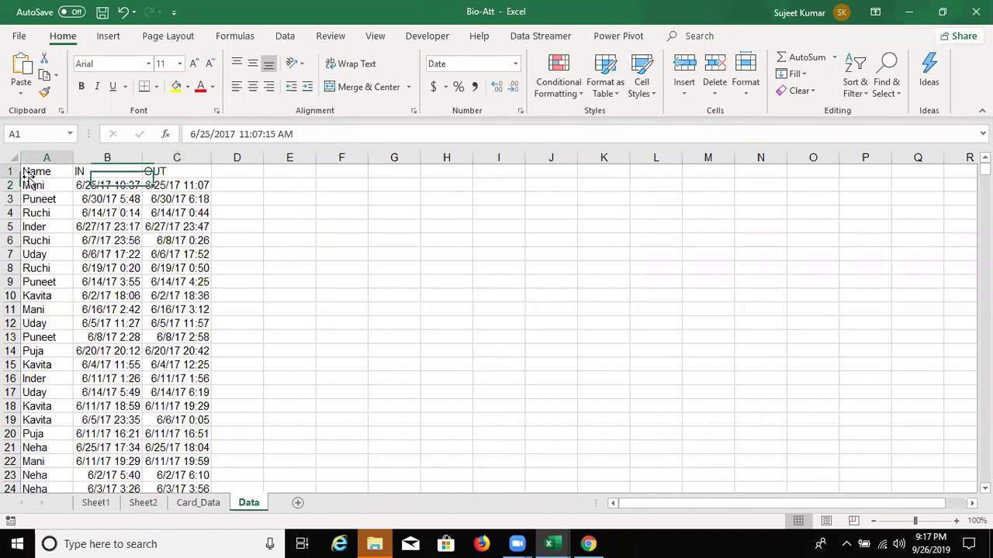
left_click(114, 38)
left_click(27, 71)
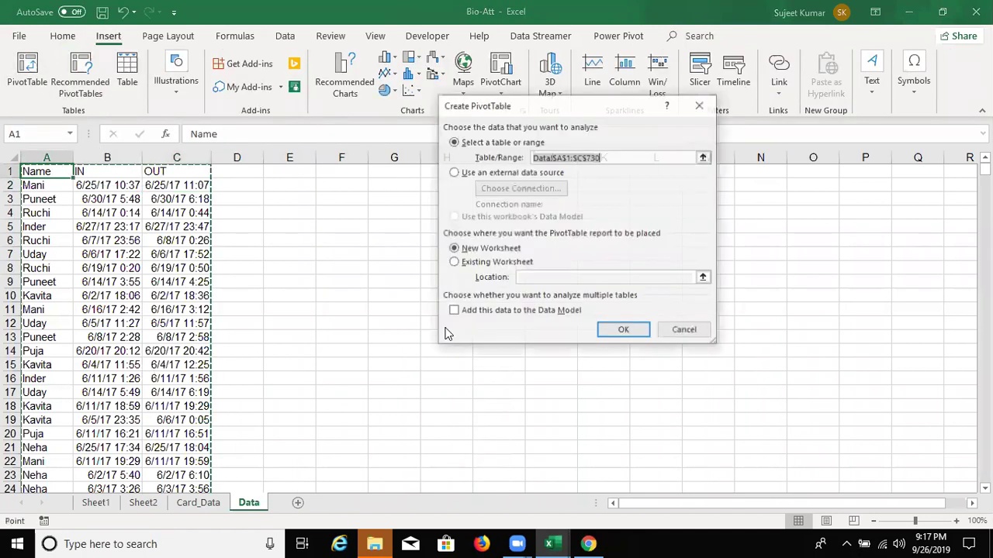
left_click(624, 332)
Step: Put Name in rows and IN in columns, group dates by Days only, and add IN and OUT to Values
mouse_move(774, 245)
left_mouse_down()
mouse_move(824, 299)
mouse_move(783, 458)
left_mouse_up()
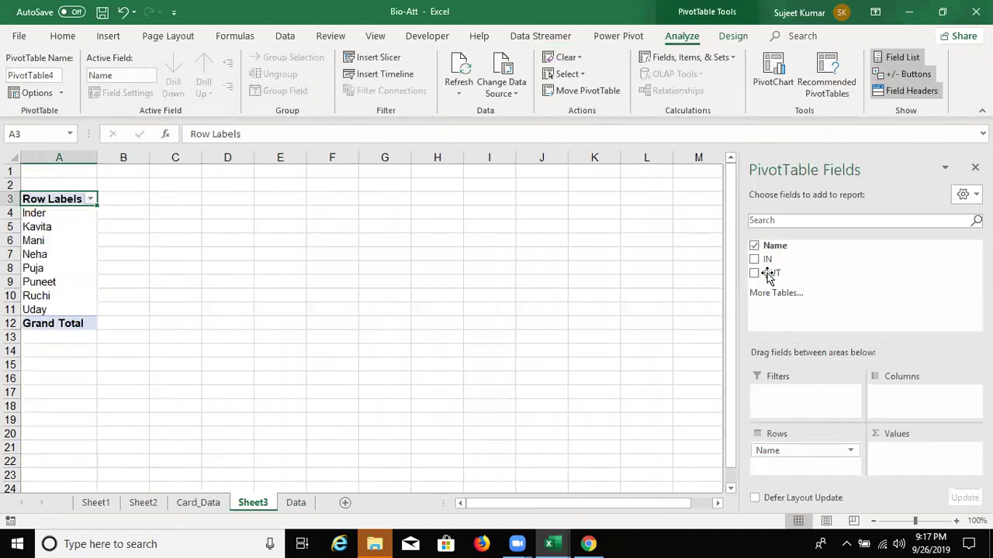
left_click_drag(766, 260, 833, 374)
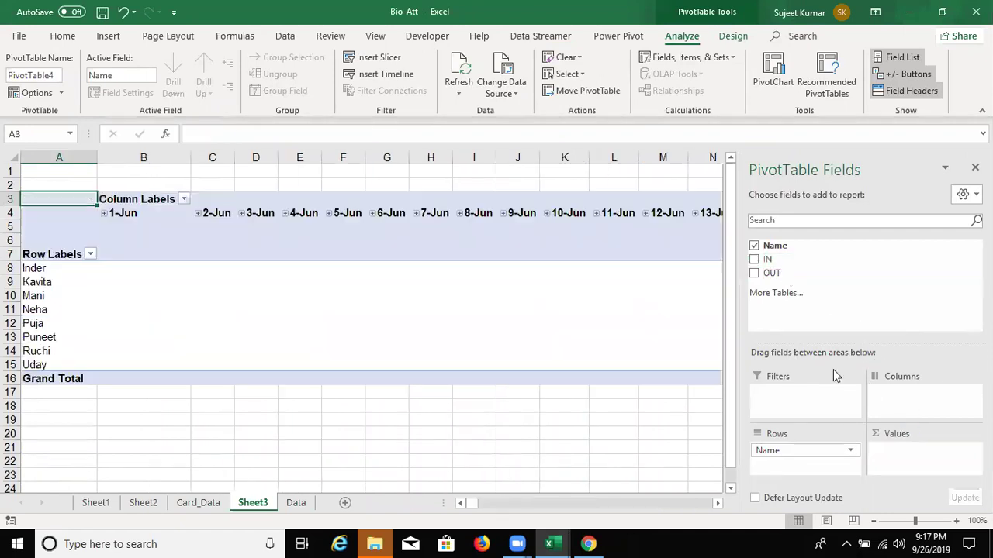
left_click(301, 213)
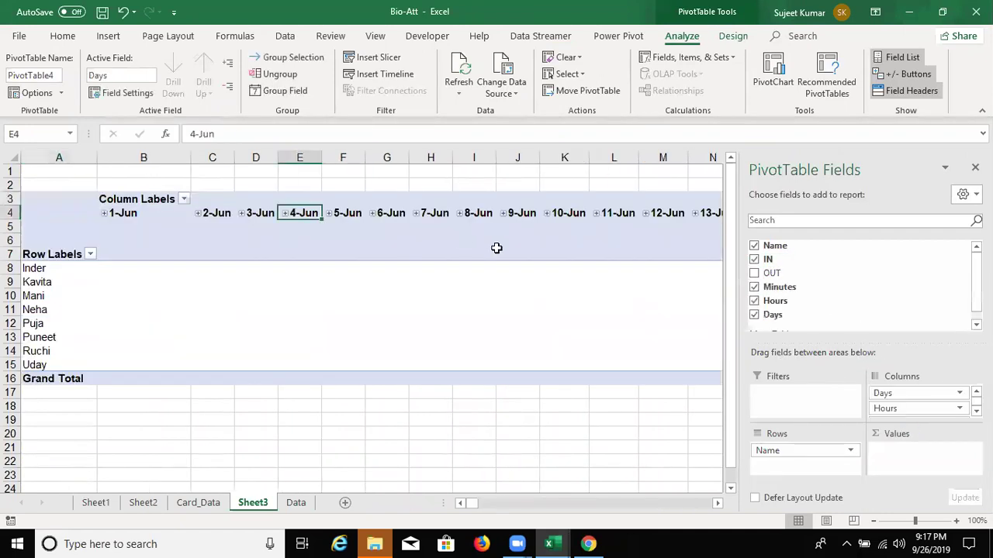
right_click(306, 218)
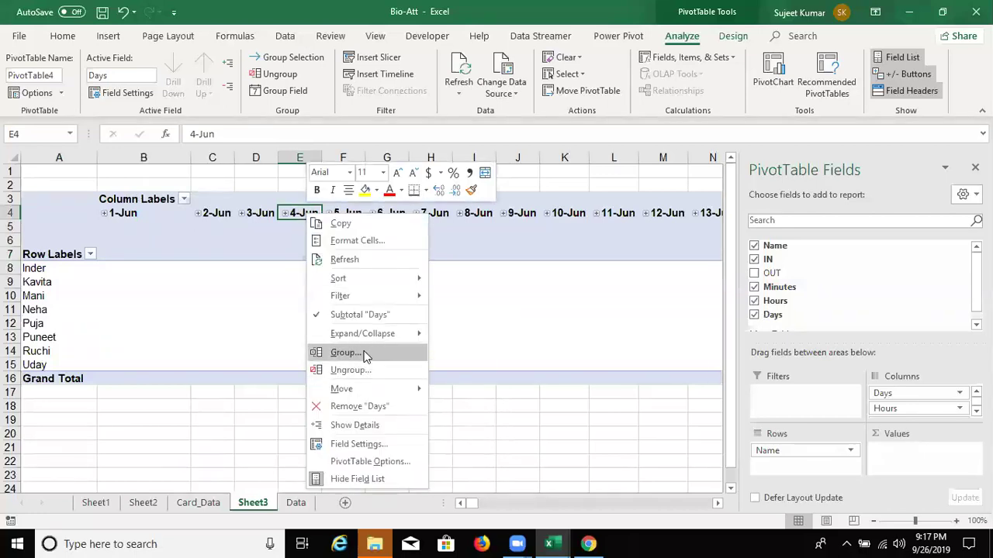
left_click(363, 352)
left_click(324, 330)
left_click(324, 339)
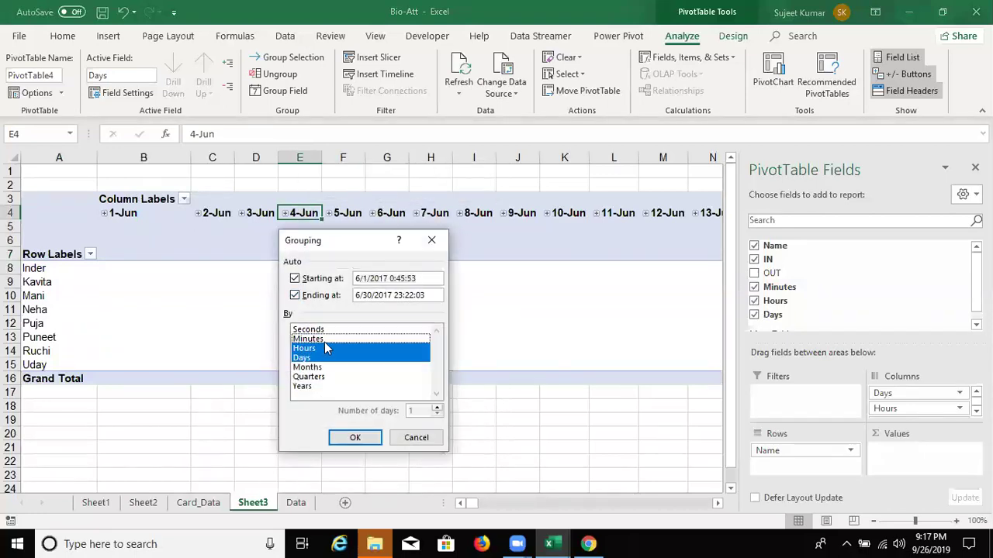
left_click(325, 358)
left_click(321, 358)
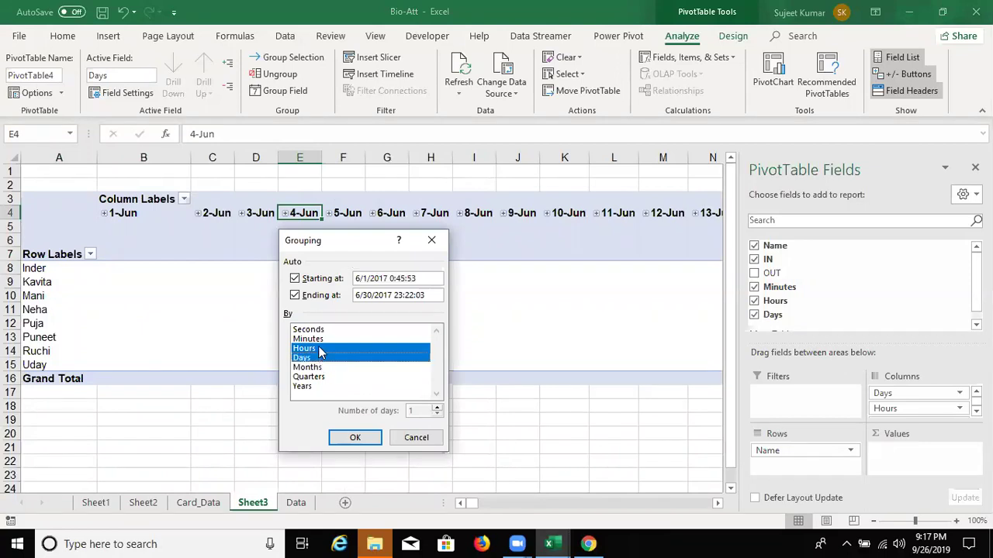
left_click(321, 350)
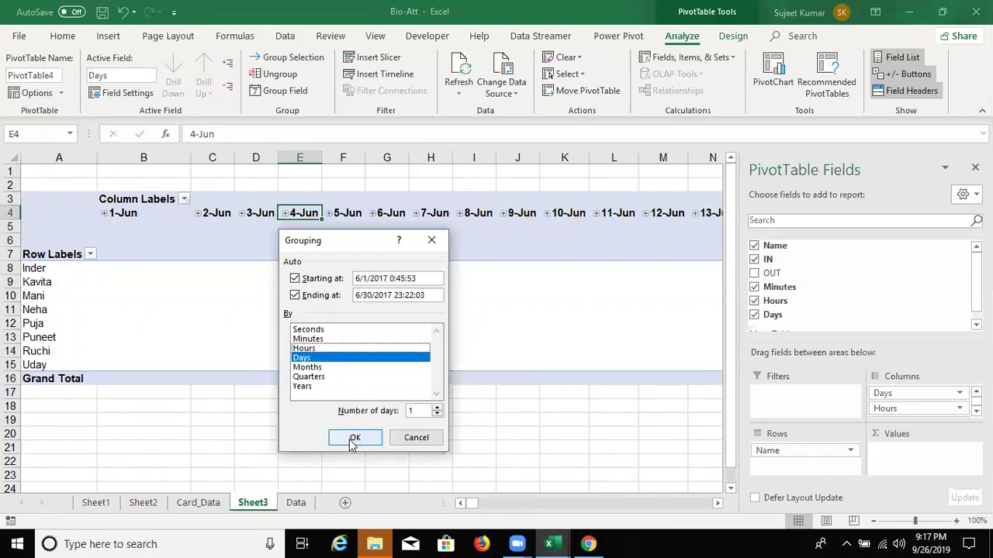
left_click(353, 439)
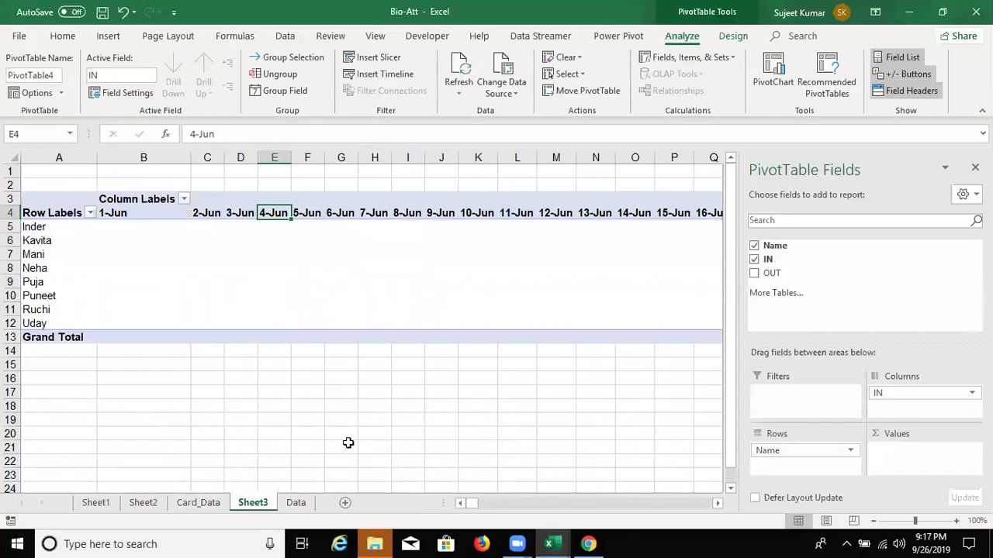
mouse_move(776, 259)
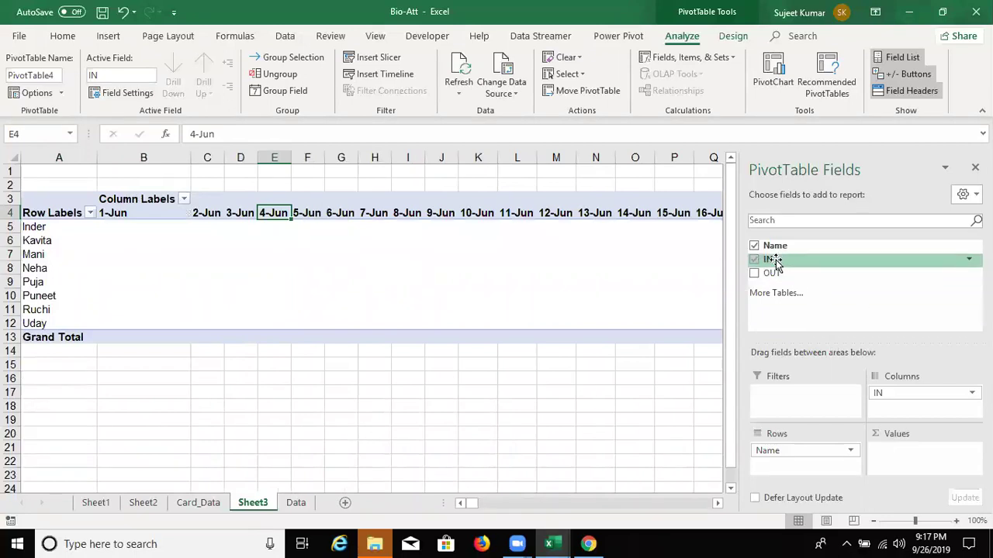
left_click_drag(775, 263, 909, 456)
mouse_move(770, 273)
left_mouse_down()
mouse_move(923, 388)
mouse_move(884, 470)
left_mouse_up()
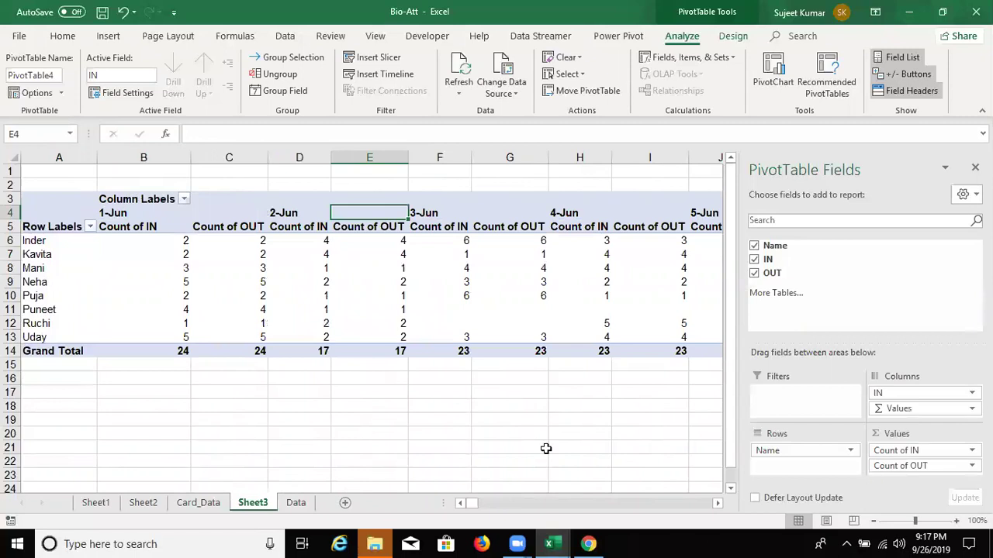
Step: On the Data sheet, set cell B2 to the General number format
left_click(198, 503)
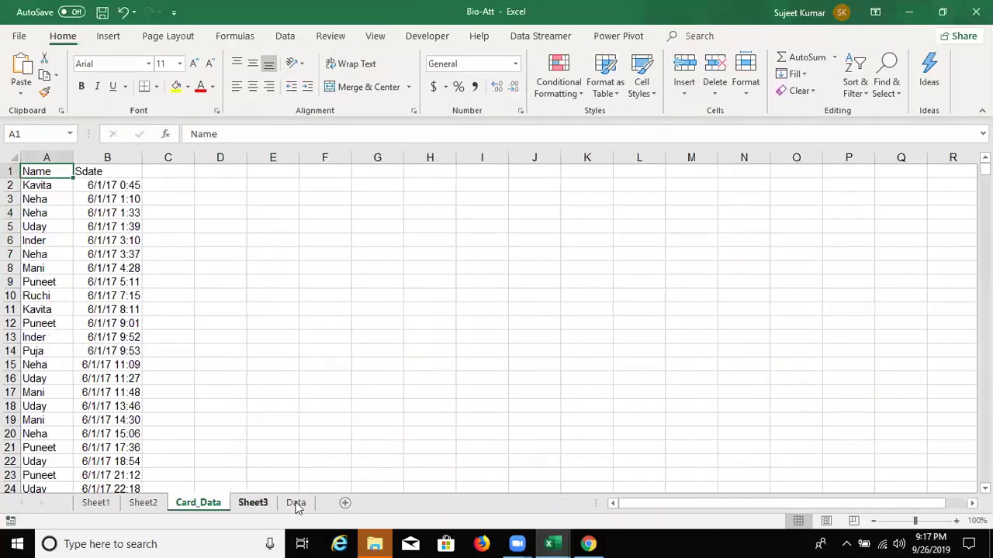
key("ctrl+Page_Down")
key("ctrl+Page_Down")
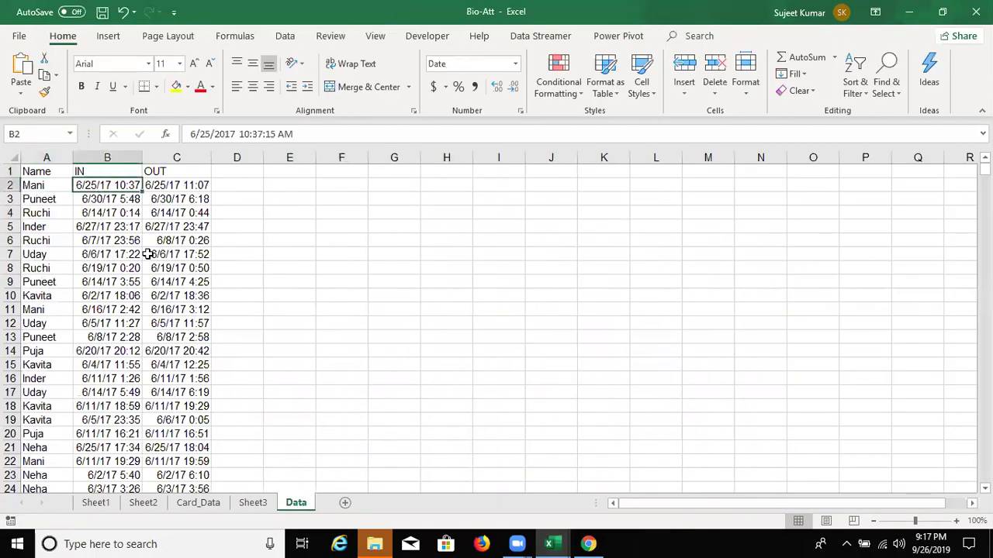
left_click(515, 65)
left_click(485, 82)
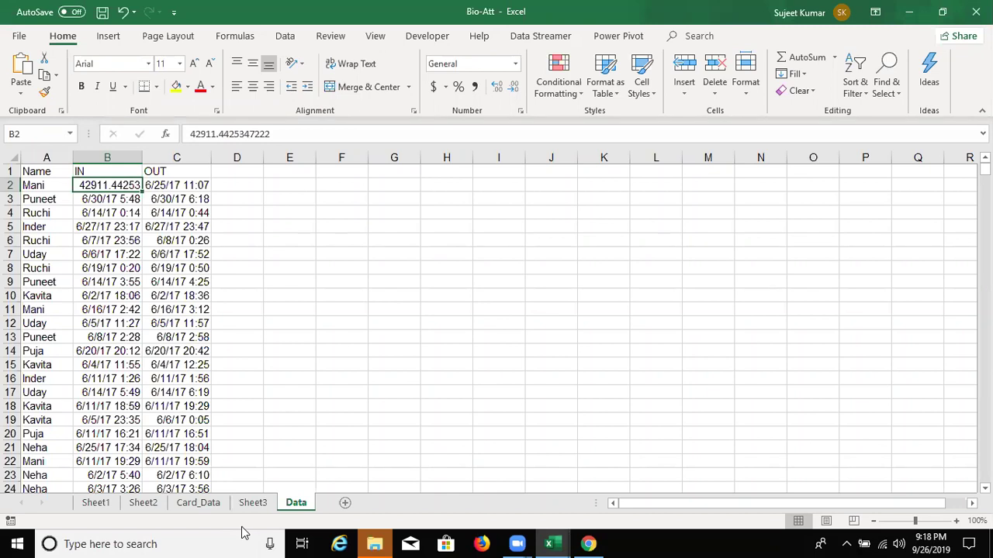
Step: Enter test times 18:00 and 20:00 in H3:H4, keeping their time format
left_click(429, 201)
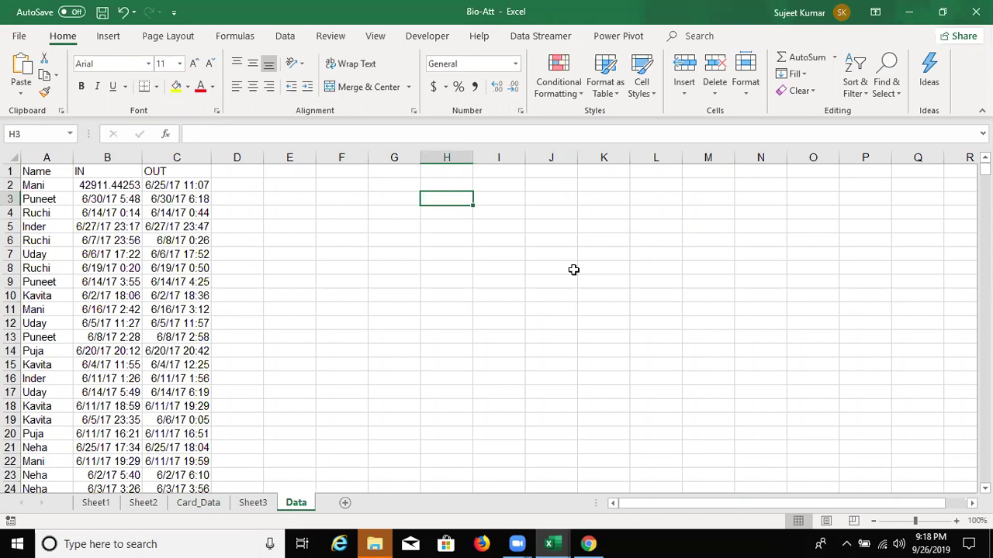
type("18:00")
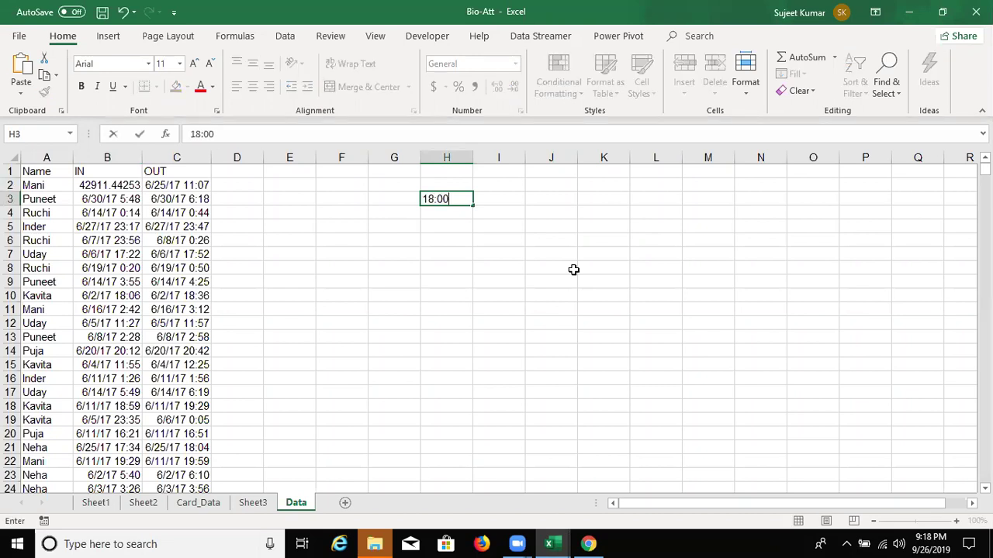
key("Return")
type("20")
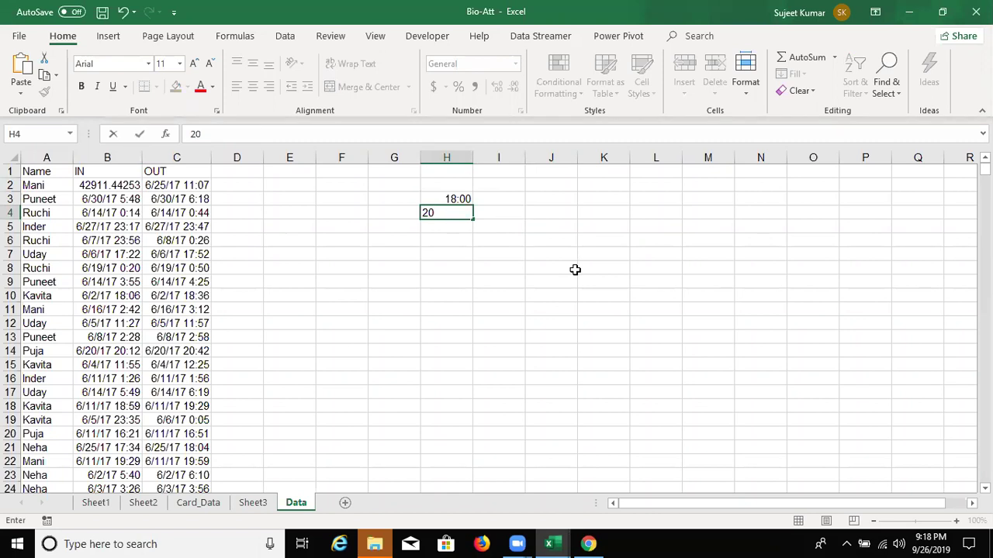
type(":00")
key("shift+Return")
key("shift+Down")
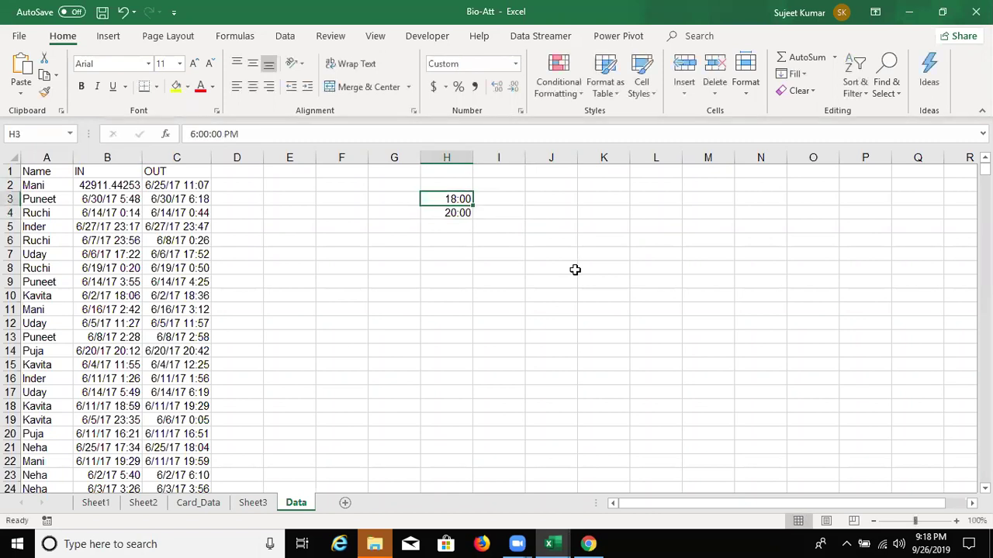
left_click(514, 67)
left_click(472, 92)
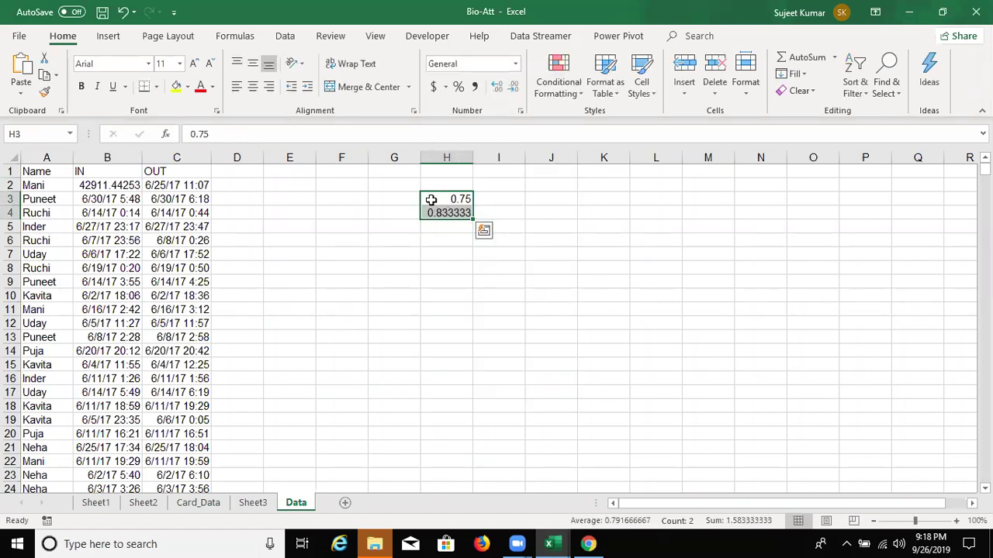
key("ctrl+z")
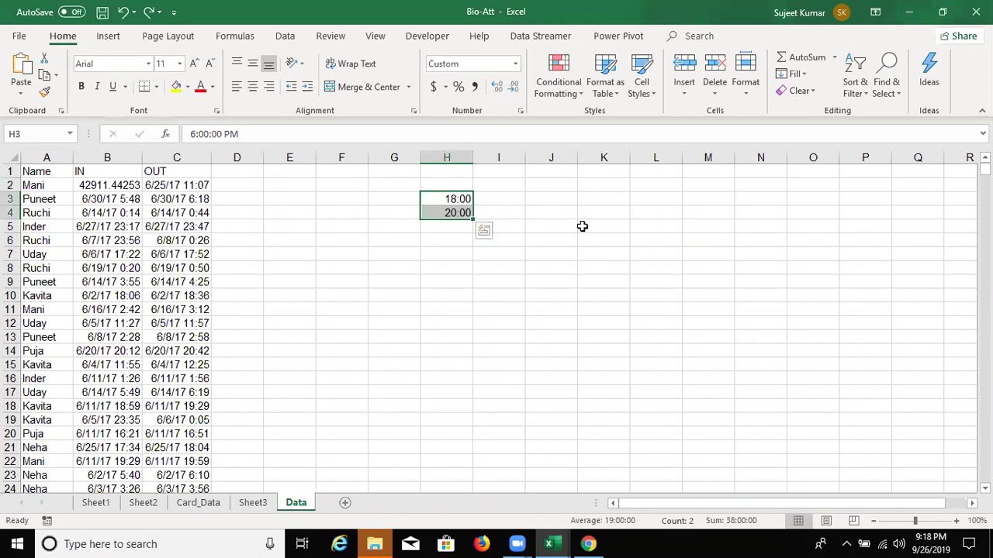
Step: Enter =MIN(H3:H4) in J3 to get 18:00, then return to Sheet3
left_click(565, 195)
type("=")
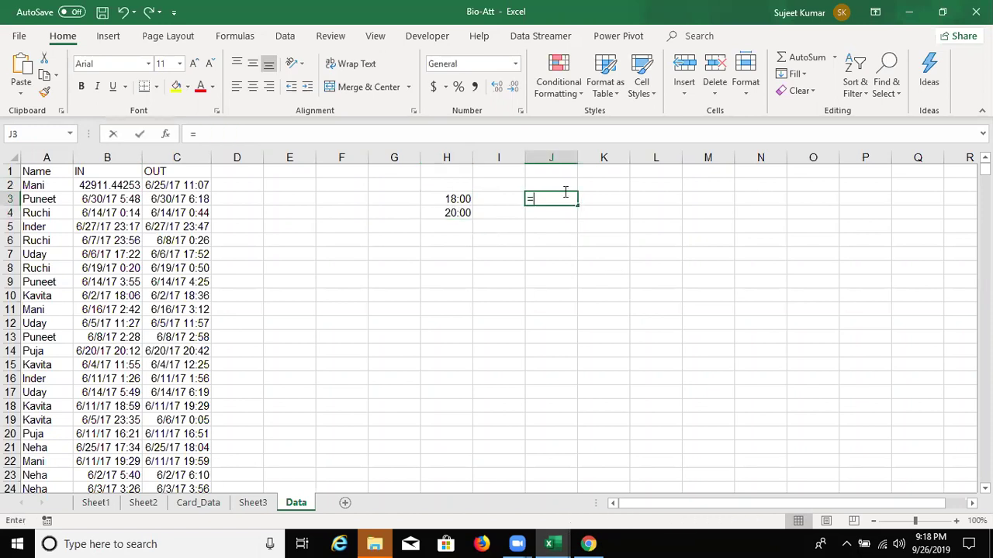
type("min(")
key("Left")
key("Left")
key("shift+Down")
key("Return")
key("Up")
key("Down")
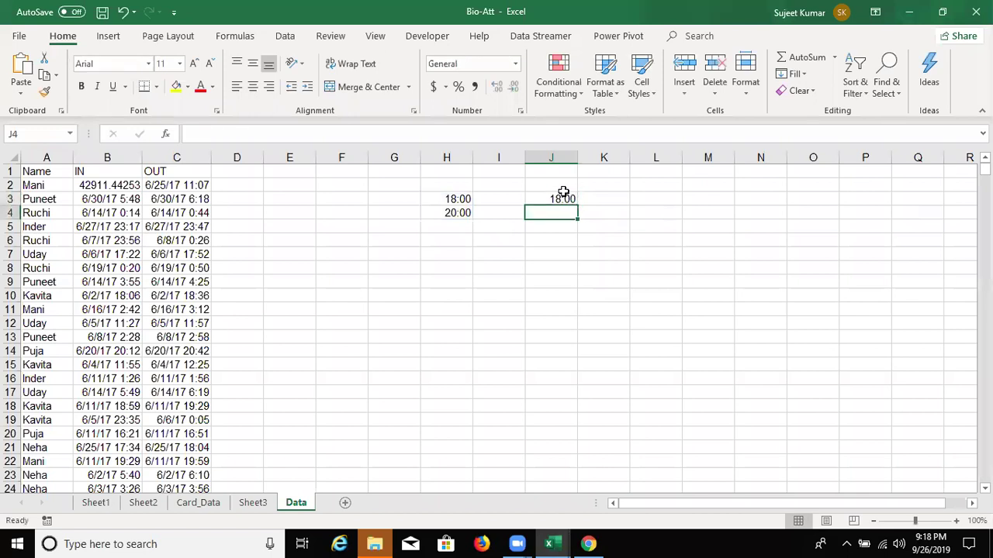
key("Left")
key("Left")
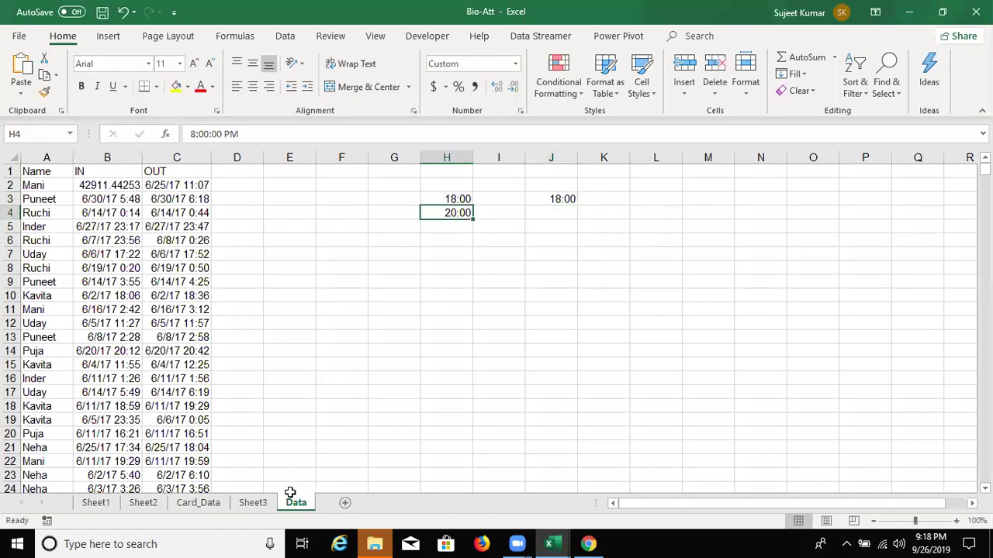
left_click(266, 503)
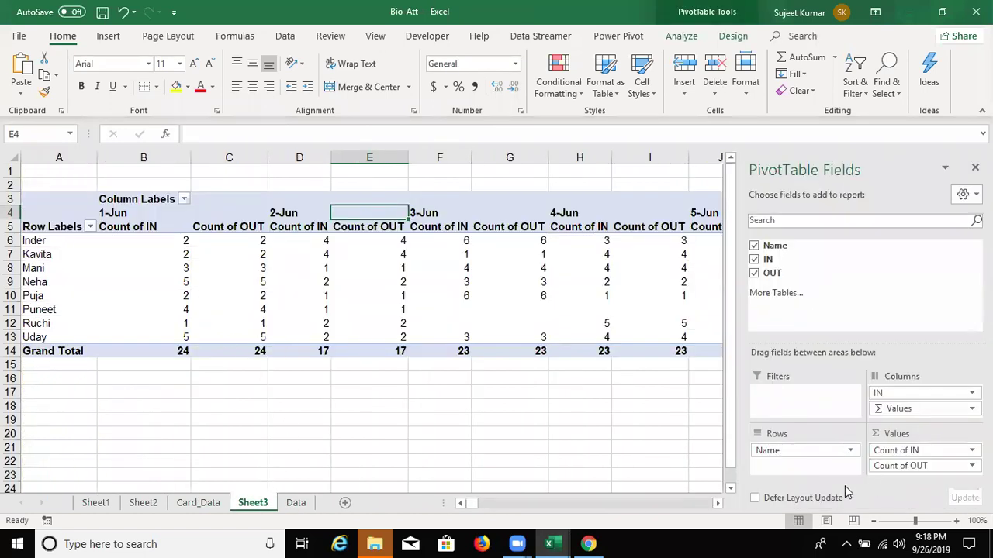
Step: Change Count of IN to summarise by Min and Count of OUT by Max
left_click(899, 444)
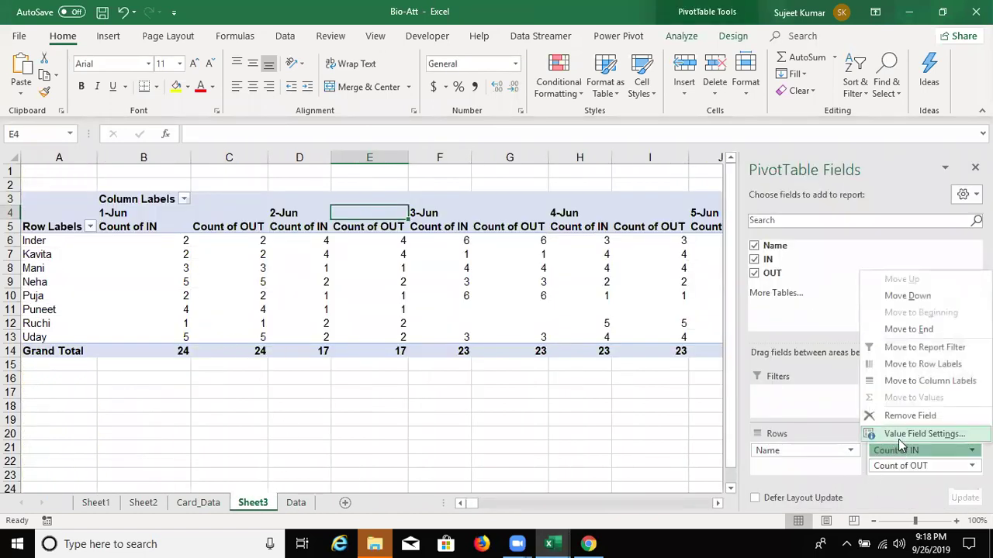
left_click(898, 436)
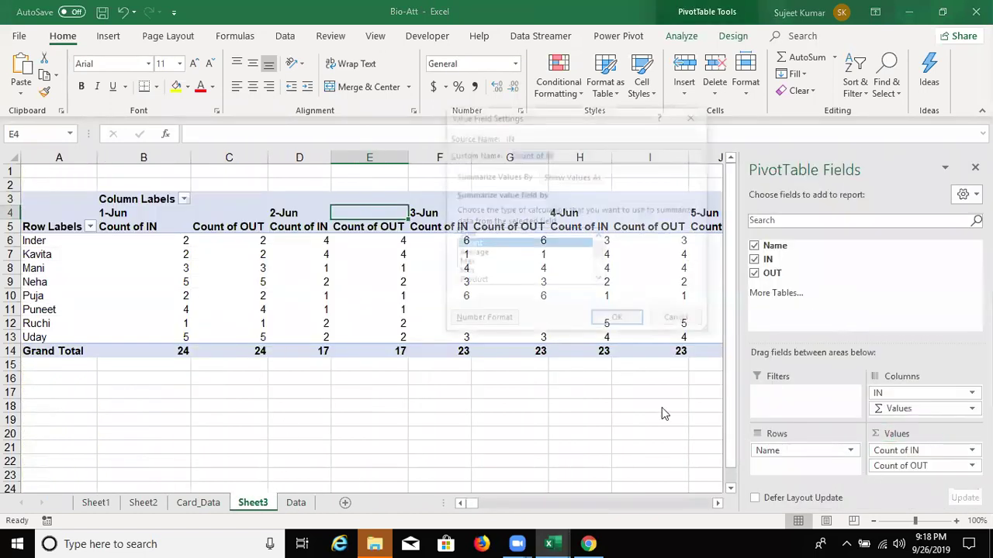
left_click(534, 263)
left_click(533, 273)
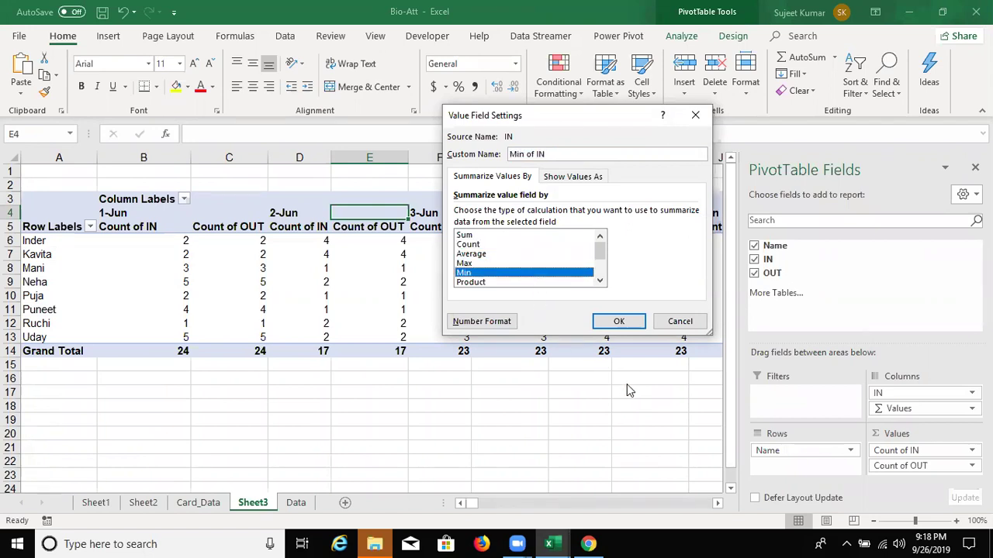
left_click(625, 324)
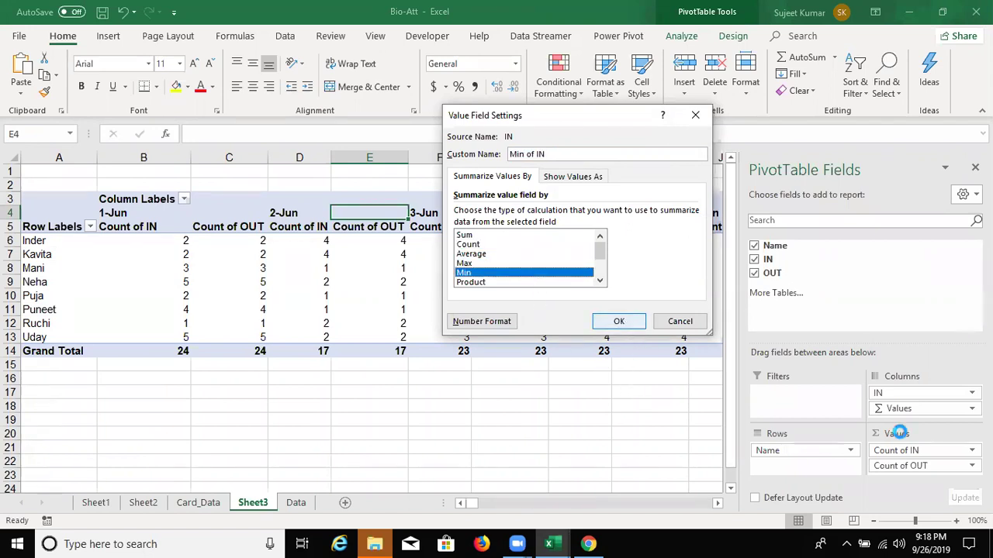
left_click(933, 470)
left_click(922, 446)
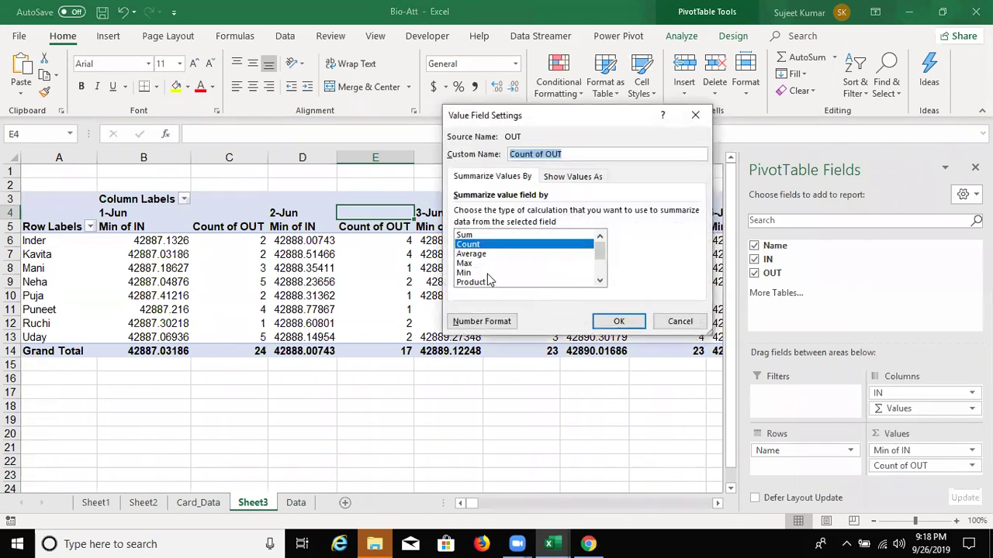
left_click(467, 264)
left_click(619, 322)
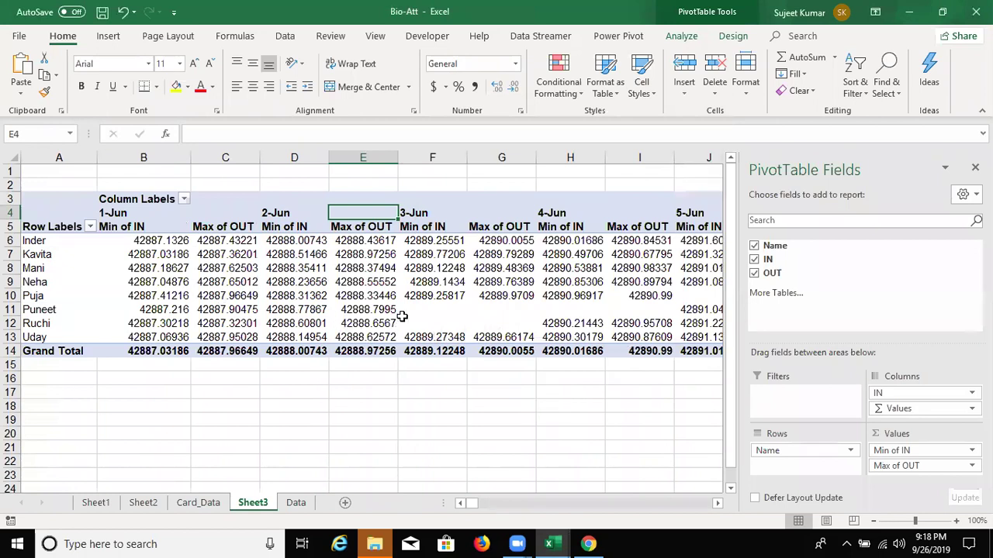
left_click(411, 323)
Step: Set the PivotTable options so empty cells show A
right_click(271, 282)
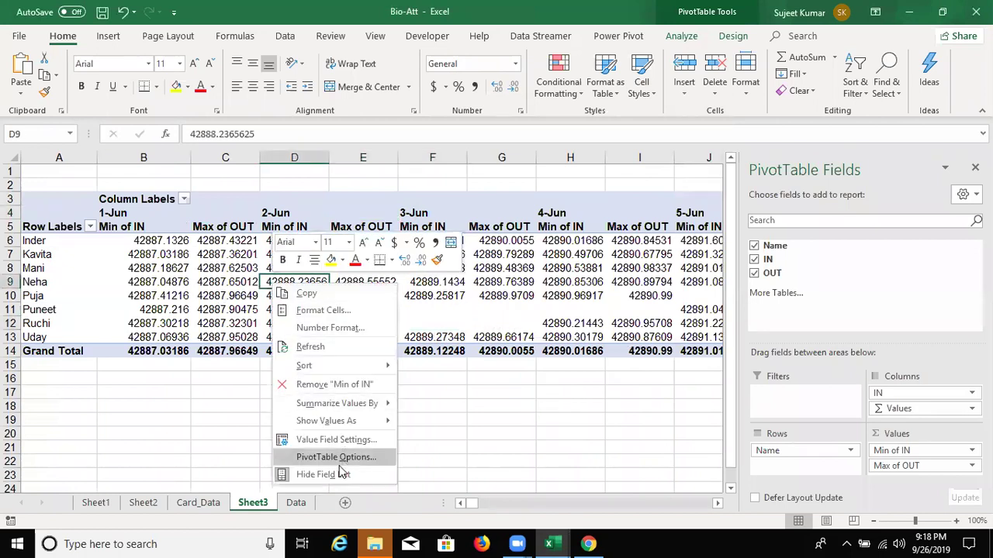
left_click(240, 425)
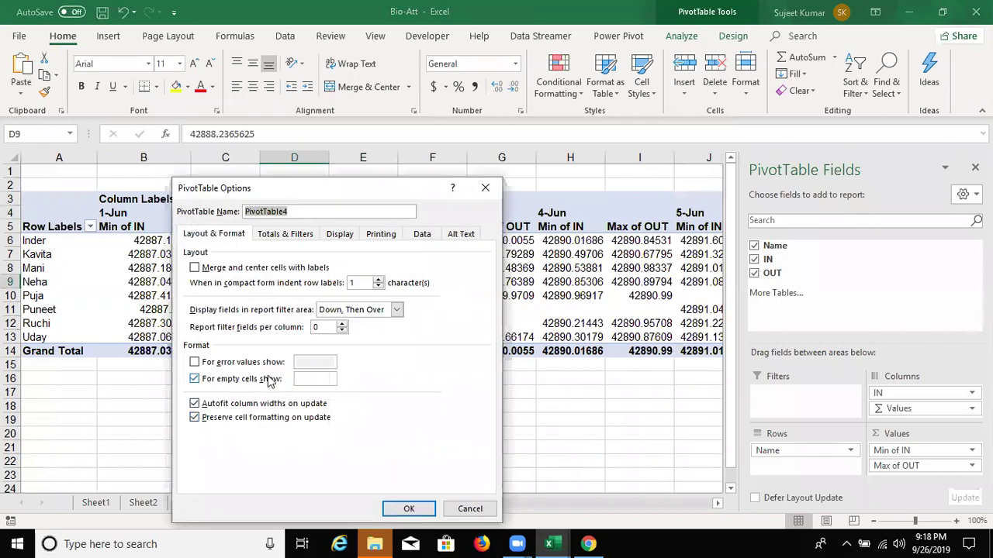
left_click(308, 377)
type("A")
right_click(308, 375)
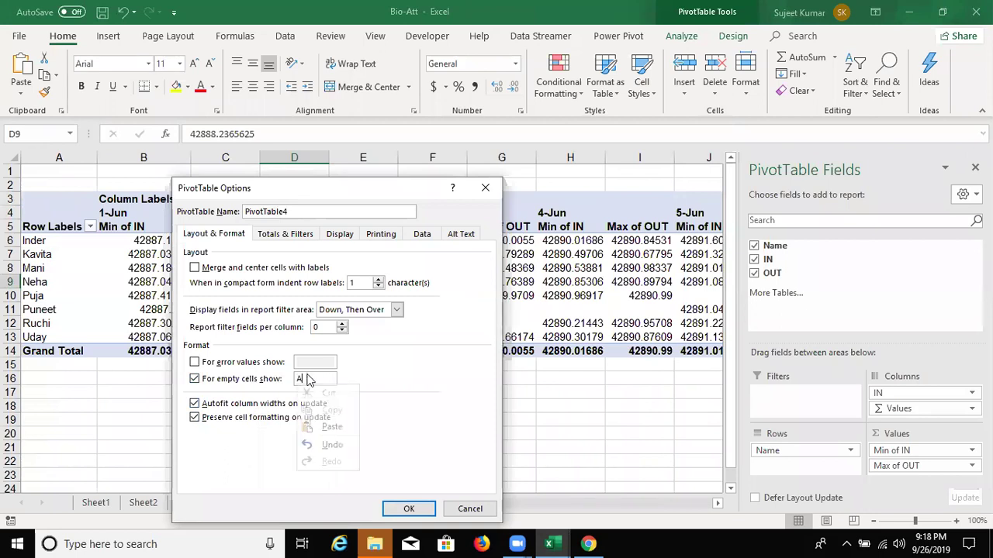
left_click(474, 387)
left_click(409, 509)
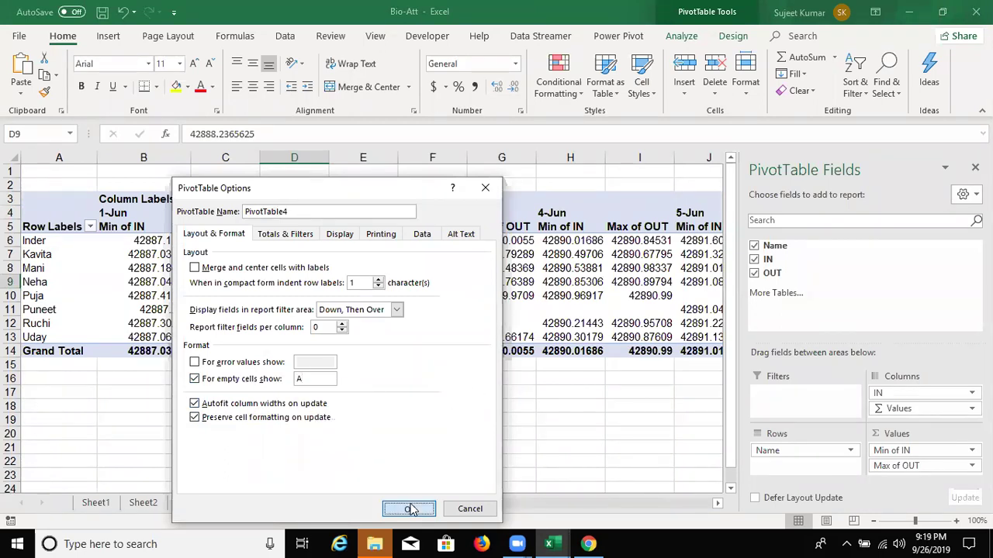
Step: Turn off grand totals for both rows and columns in PivotTable options
right_click(256, 285)
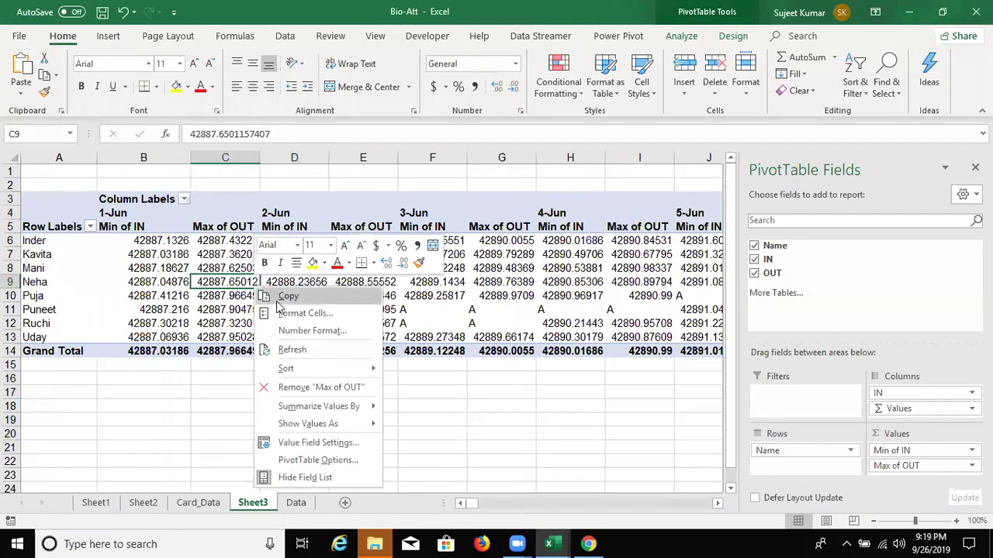
left_click(324, 460)
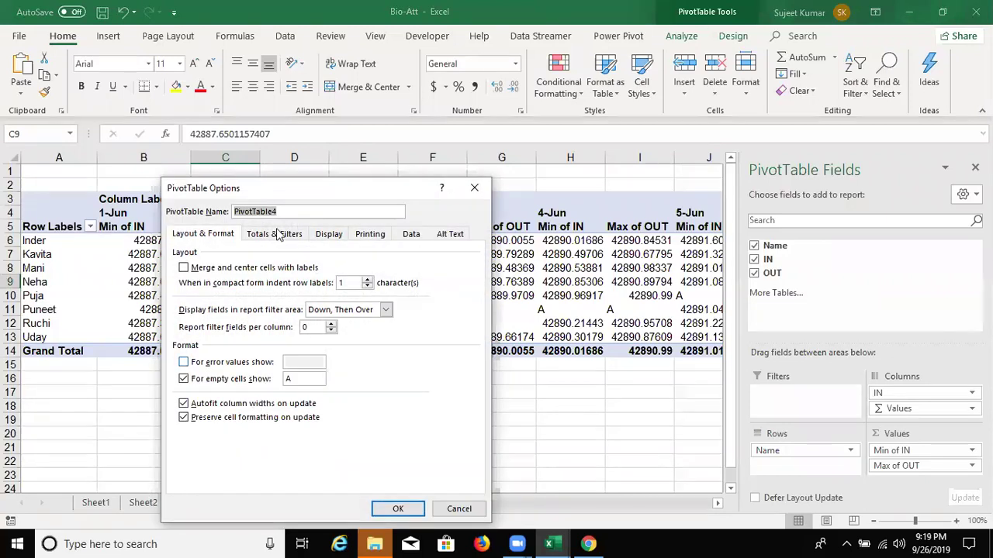
left_click(276, 233)
left_click(267, 282)
left_click(267, 268)
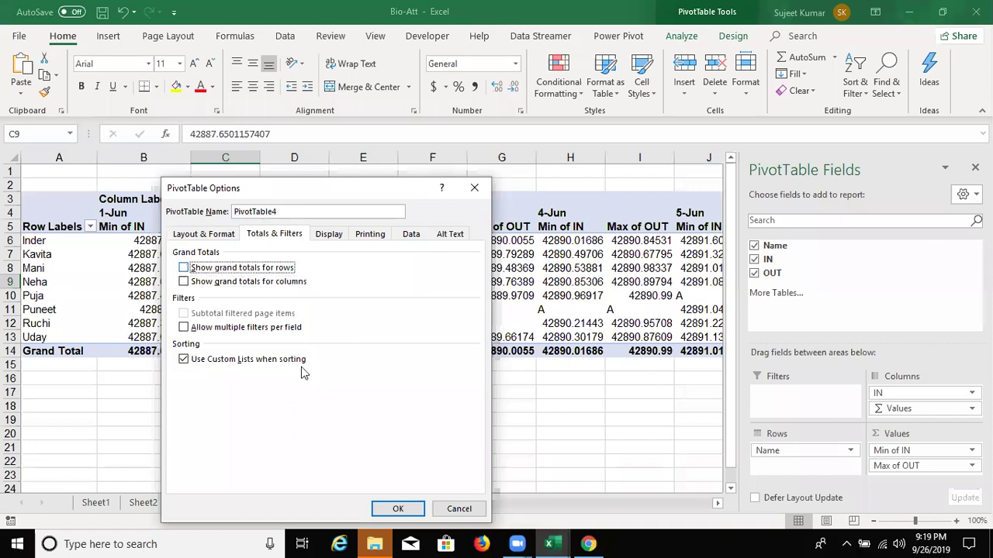
left_click(396, 509)
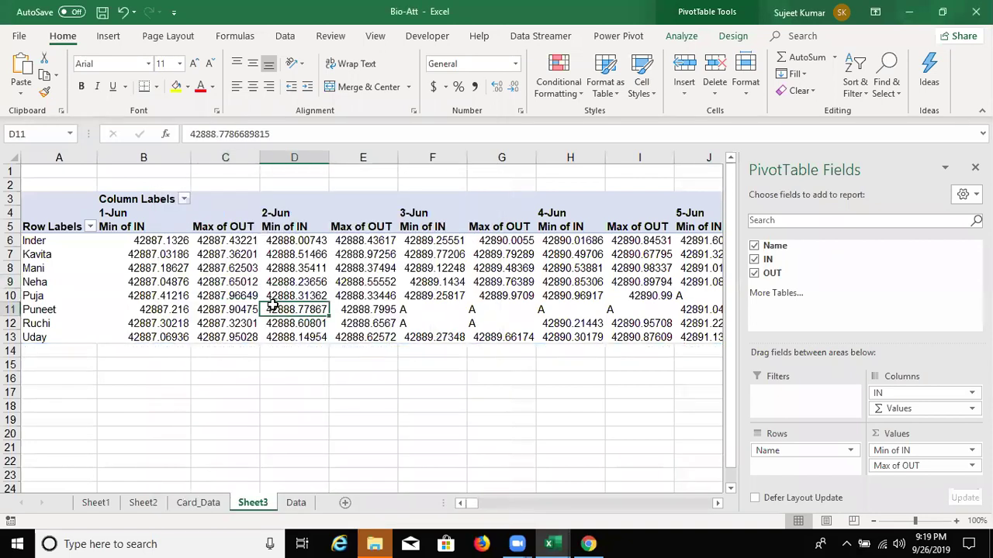
Step: Select all pivot value cells and apply a time format with Ctrl+Shift+2
key("ctrl+Up")
key("Left")
key("Down")
key("Down")
key("Left")
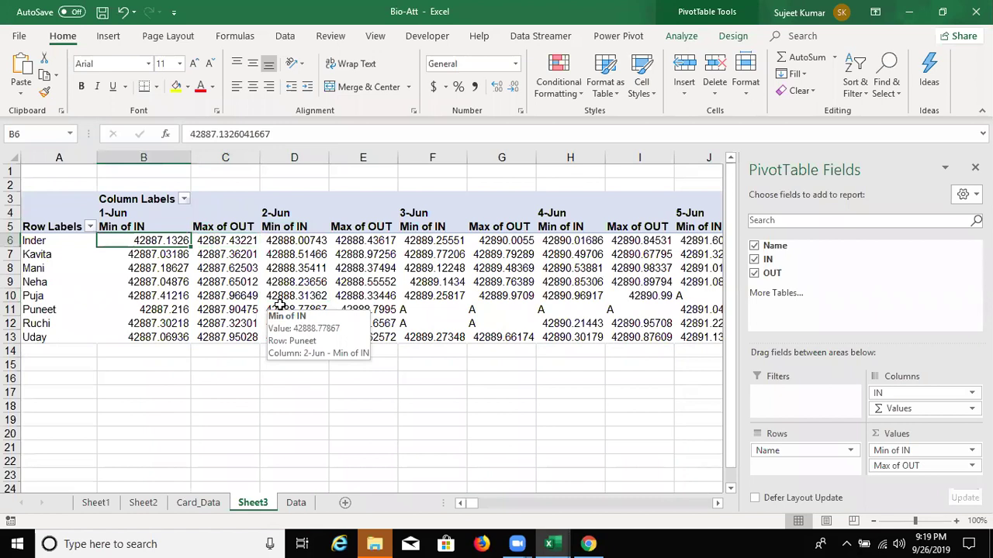
key("ctrl+shift+Right")
key("ctrl+shift+Down")
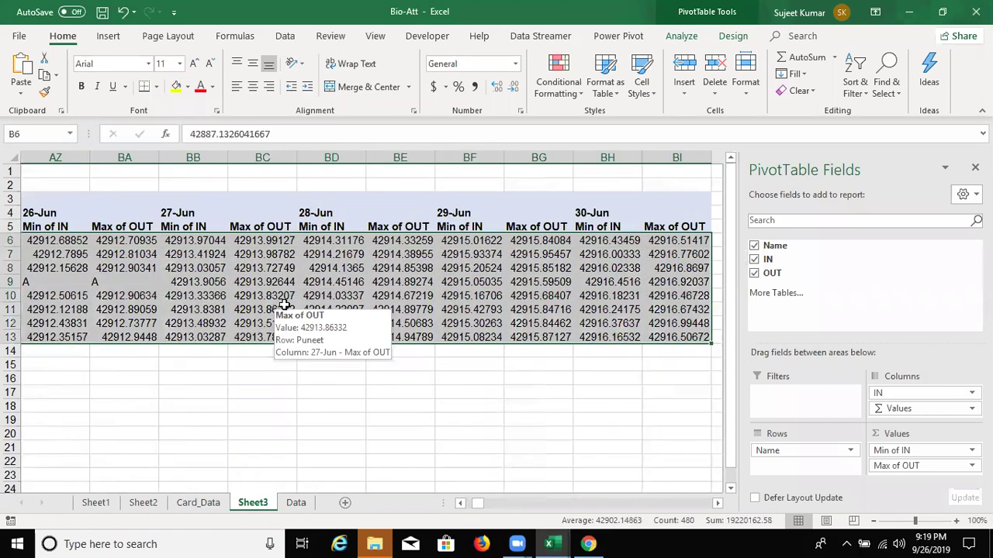
key("ctrl+shift+2")
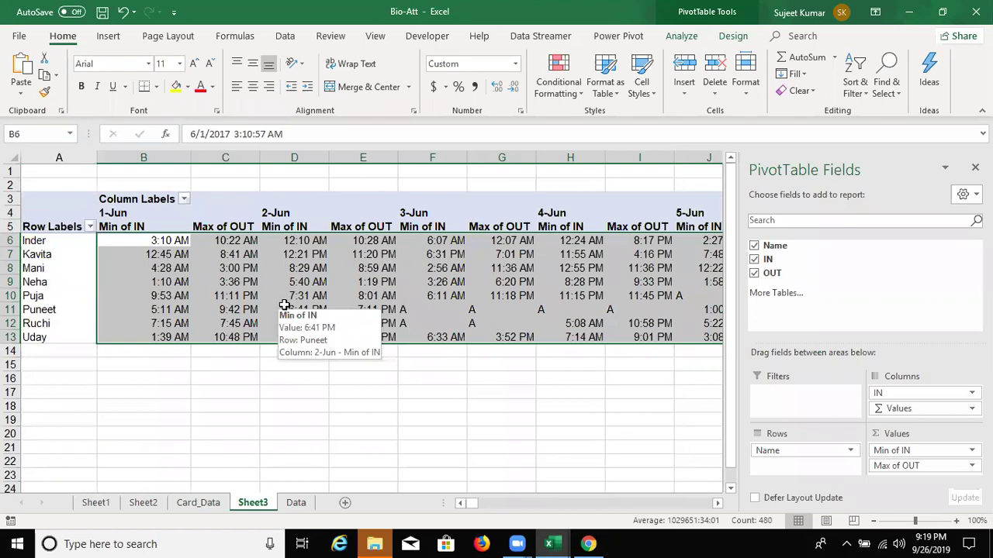
left_click(281, 227)
left_click(149, 224)
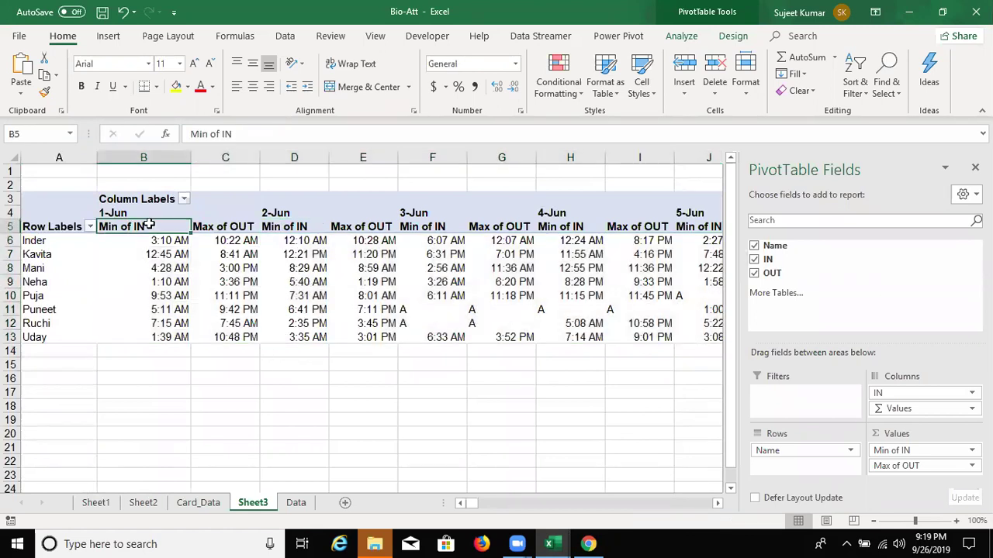
Step: Rename the headers to IN, Out and Name, dismissing the duplicate-name alert
type("IN")
key("Return")
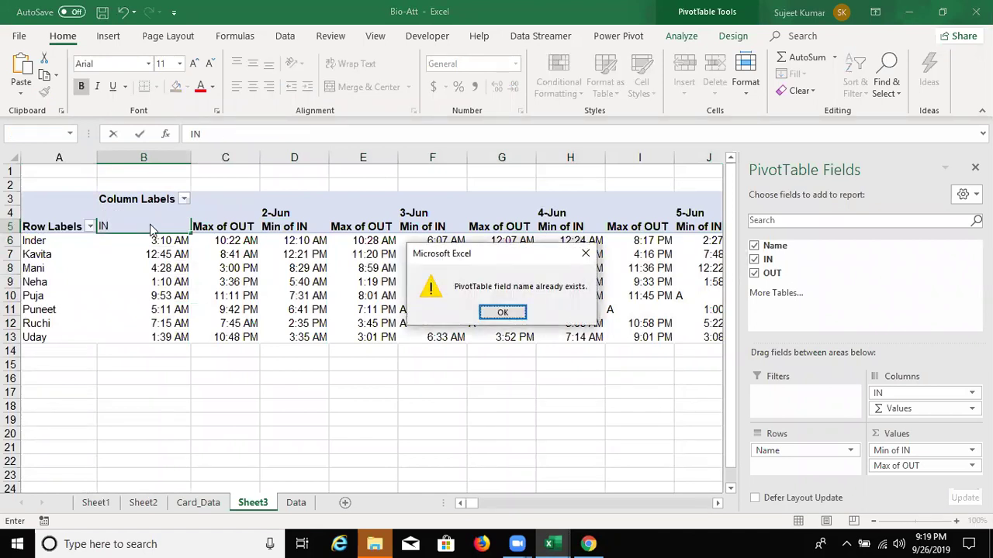
key("Return")
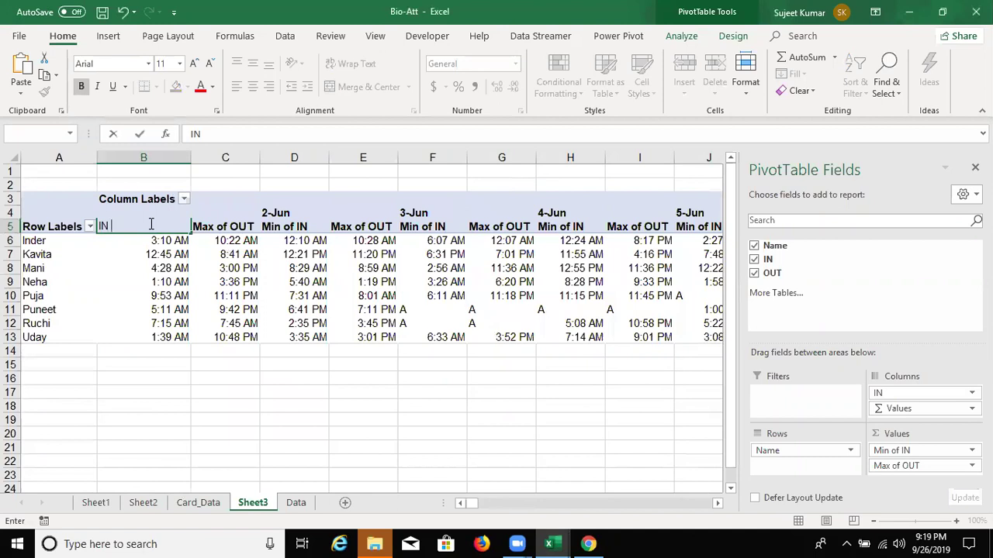
key("Return")
key("Right")
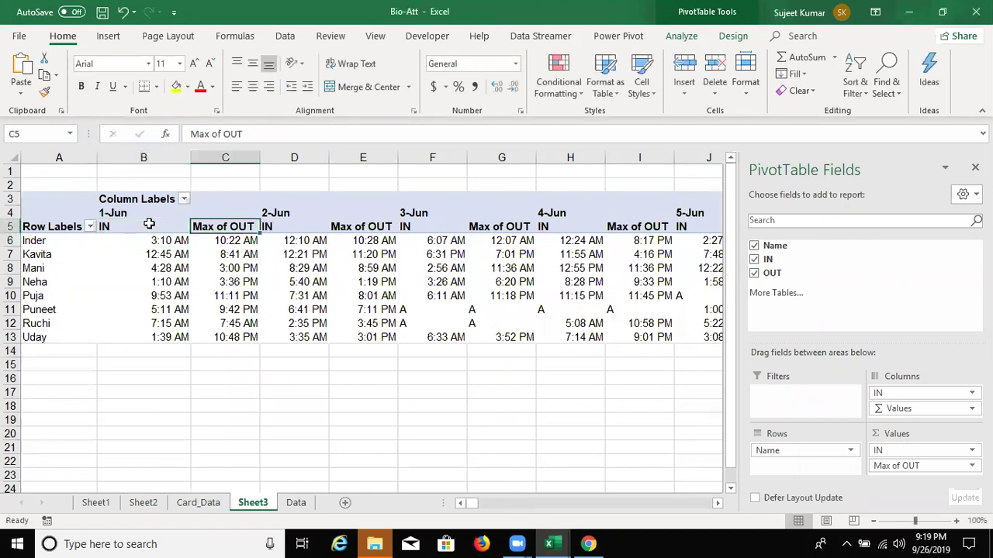
type("Out")
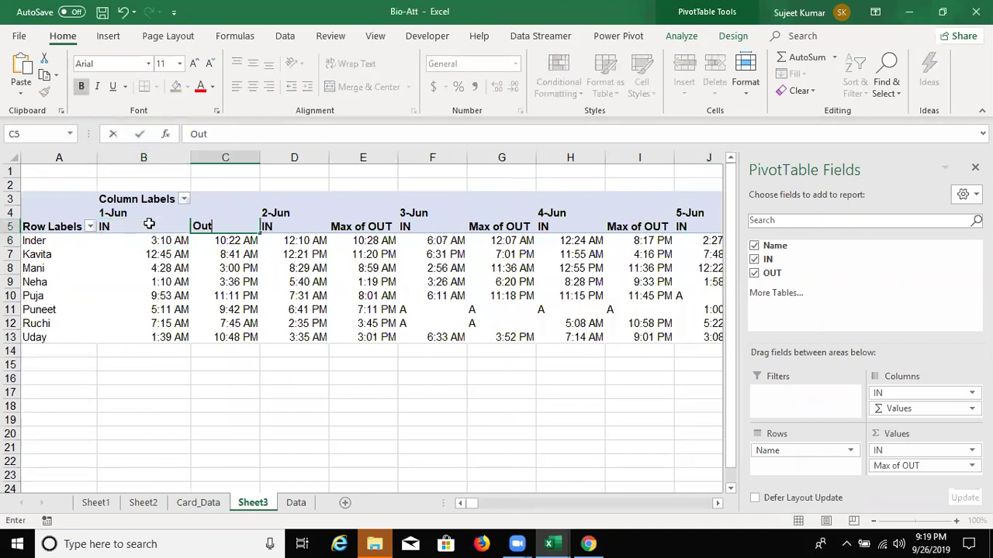
key("Return")
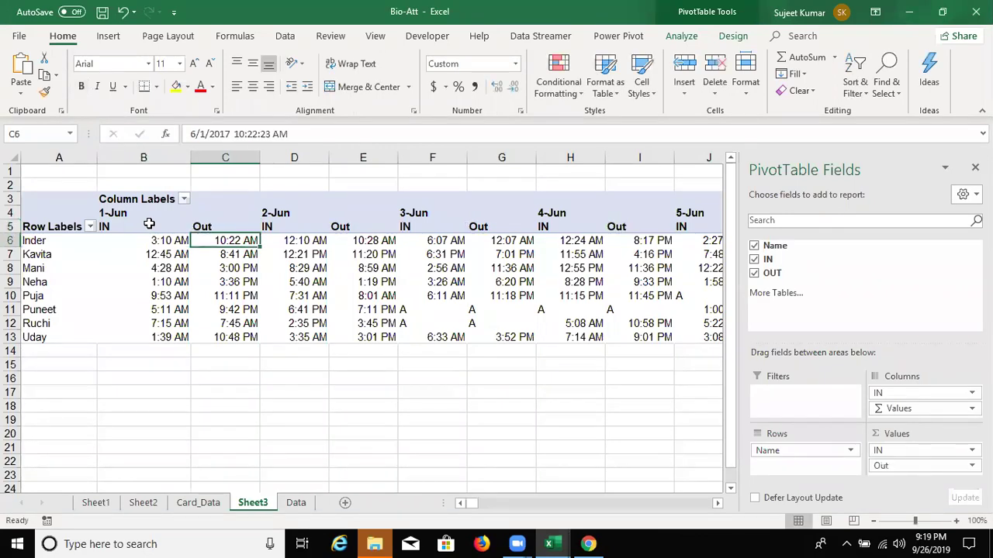
key("Left")
key("Left")
key("Up")
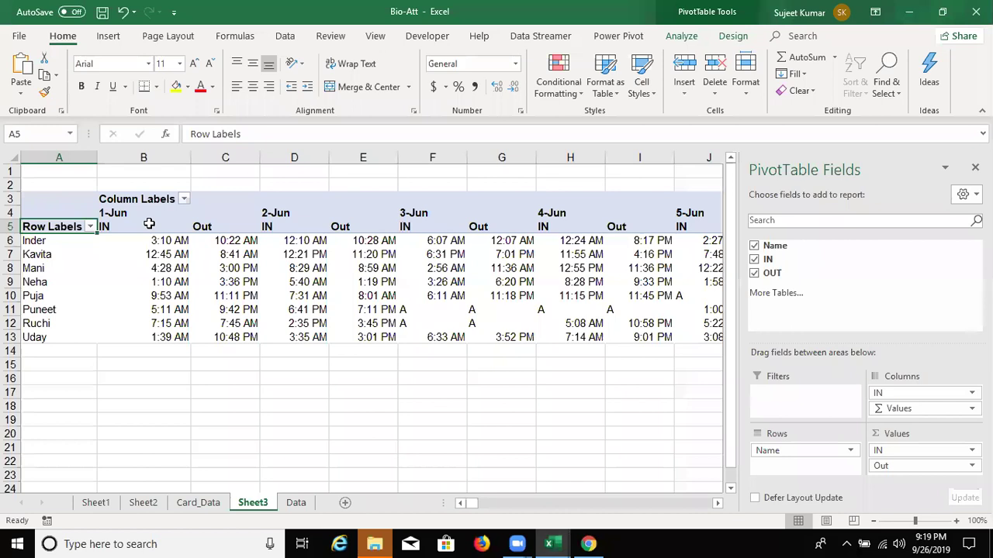
type("Name")
key("Return")
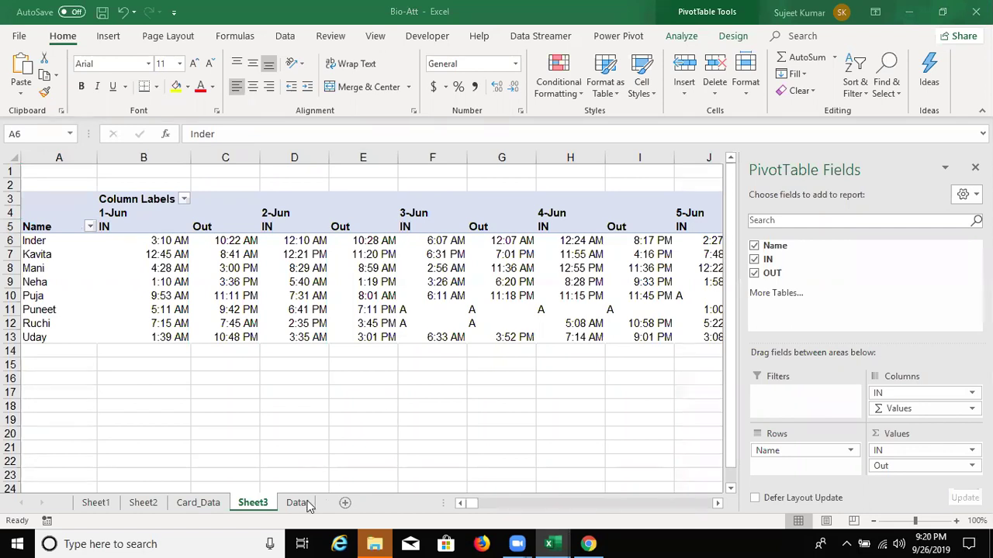
Step: Insert a PivotTable from the Data sheet onto Sheet4, with Name in rows and IN in columns
key("ctrl+Page_Down")
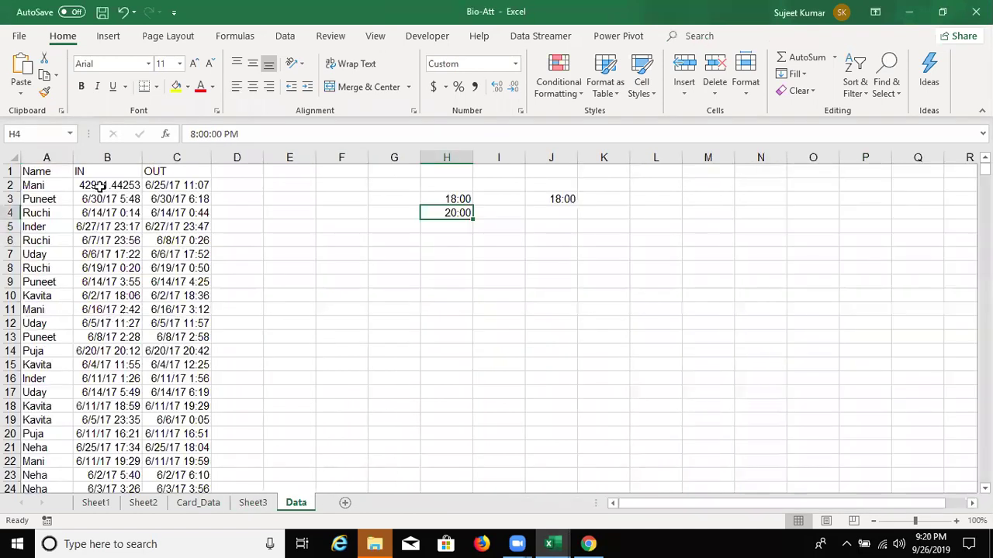
left_click(78, 171)
left_click(62, 172)
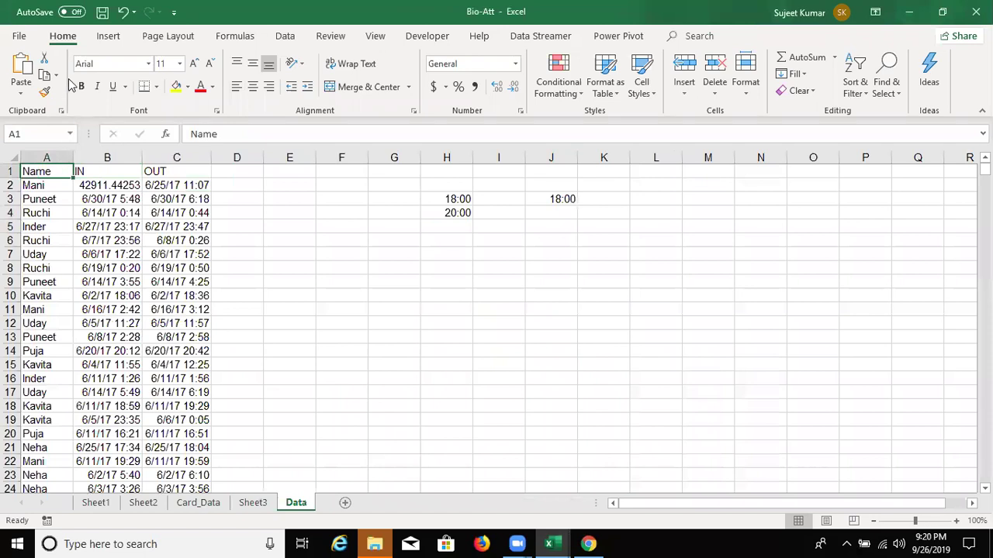
left_click(105, 35)
left_click(17, 83)
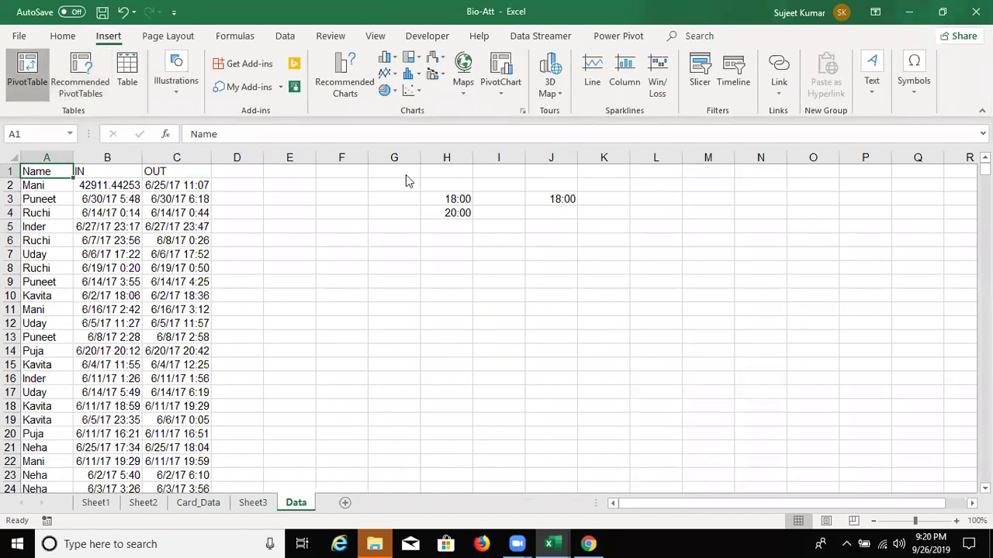
left_click(632, 331)
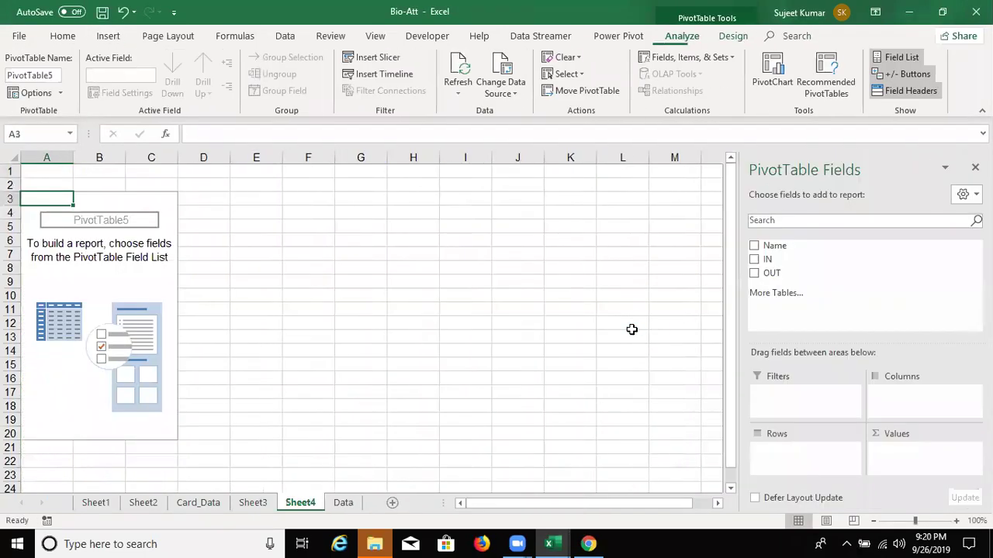
mouse_move(774, 246)
left_mouse_down()
mouse_move(785, 456)
mouse_move(780, 446)
left_mouse_up()
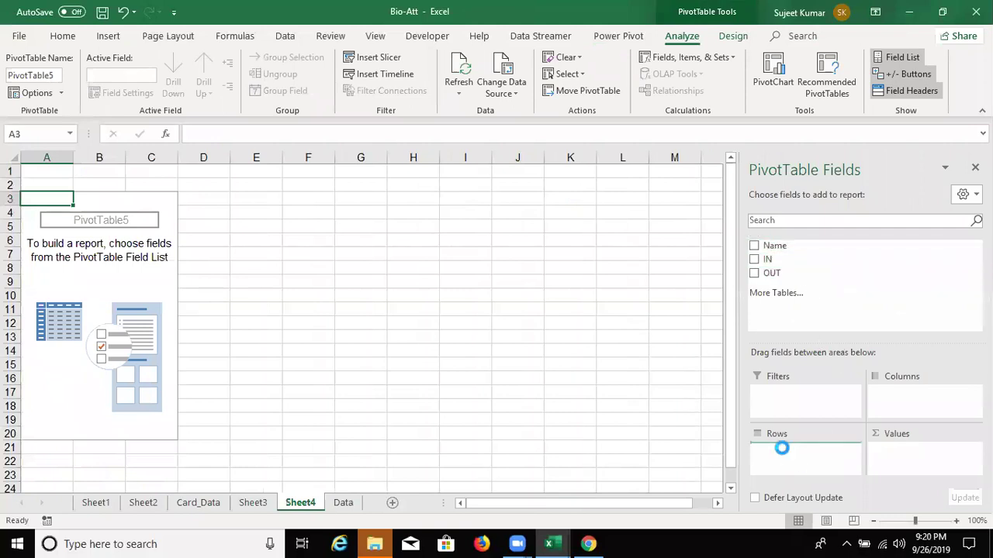
left_click_drag(767, 259, 907, 397)
Step: Group the date headers by Days and add IN and OUT to Values as counts
left_click(153, 216)
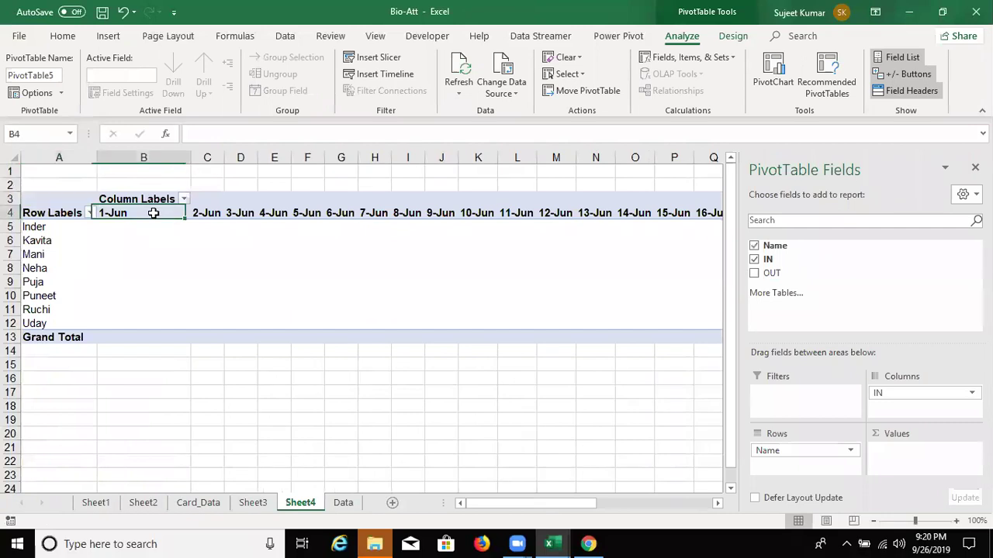
right_click(154, 216)
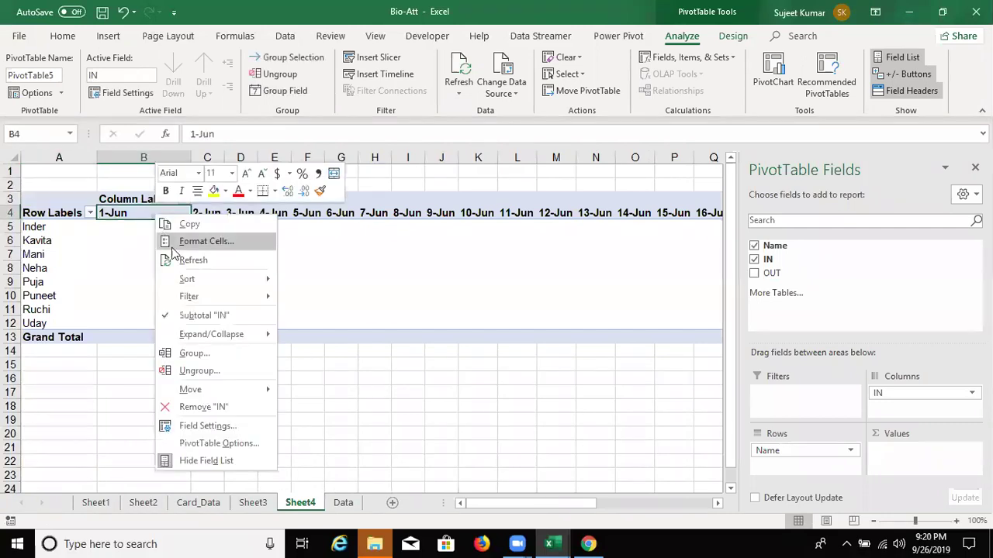
left_click(223, 354)
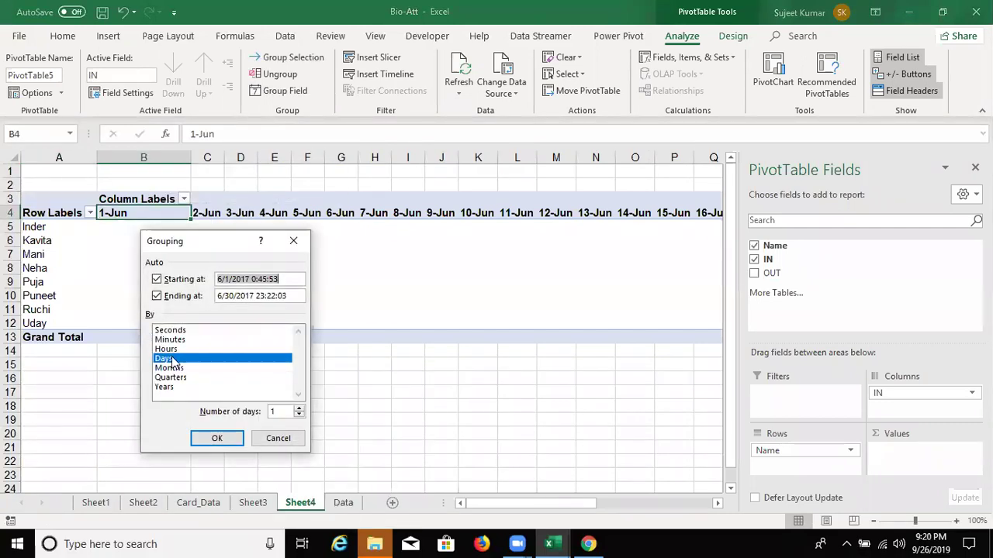
key("Return")
left_click_drag(798, 260, 907, 452)
left_click_drag(772, 273, 895, 465)
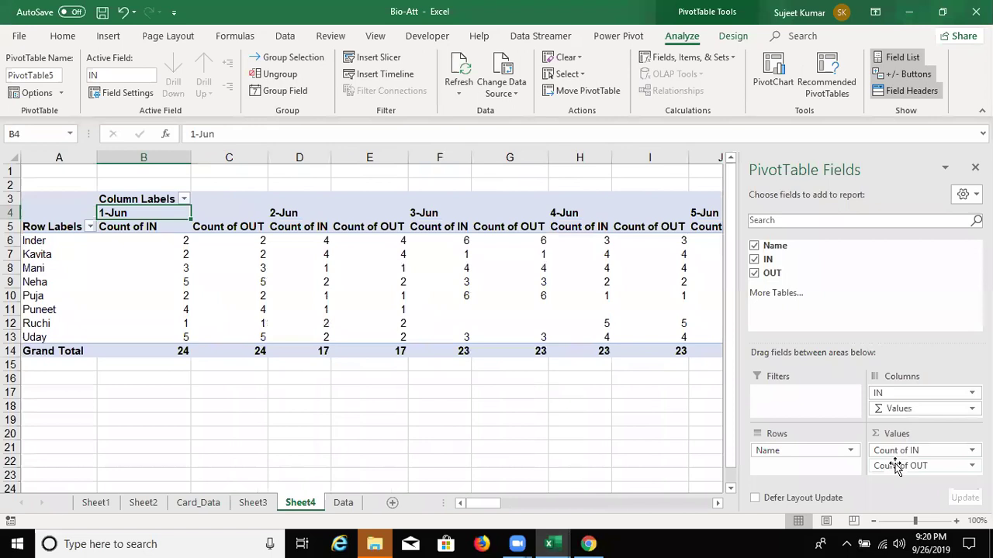
Step: Switch Count of IN to Min and Count of OUT to Max in Value Field Settings
left_click(967, 451)
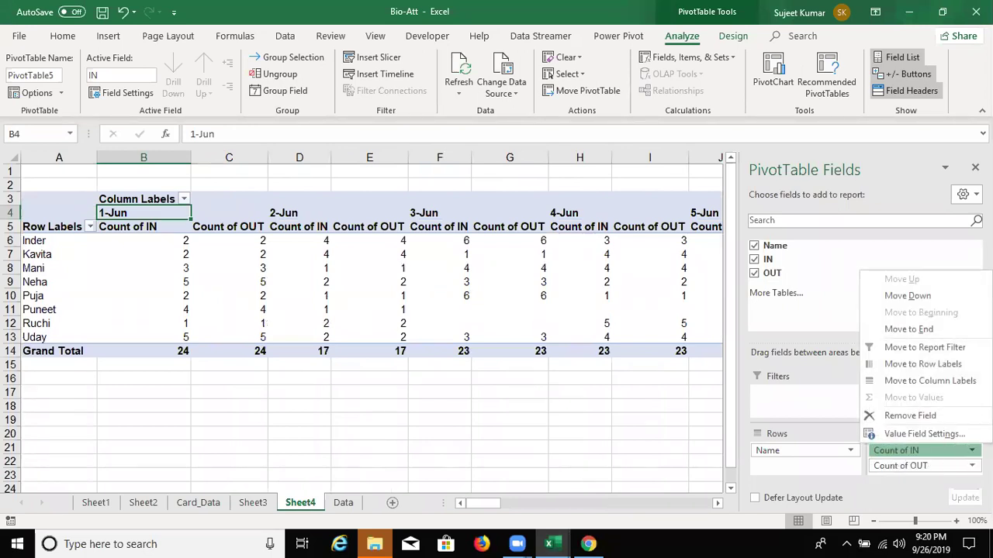
left_click(962, 434)
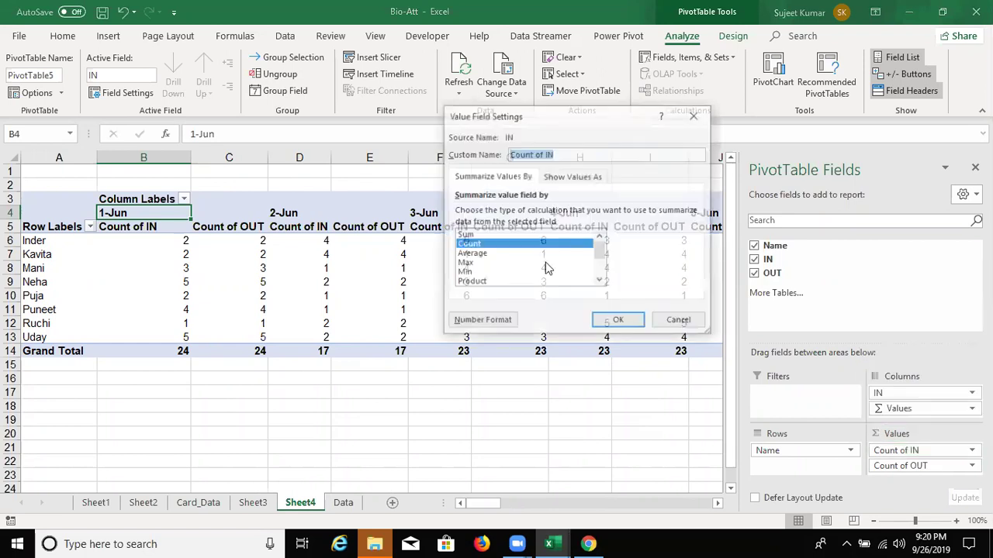
left_click(470, 273)
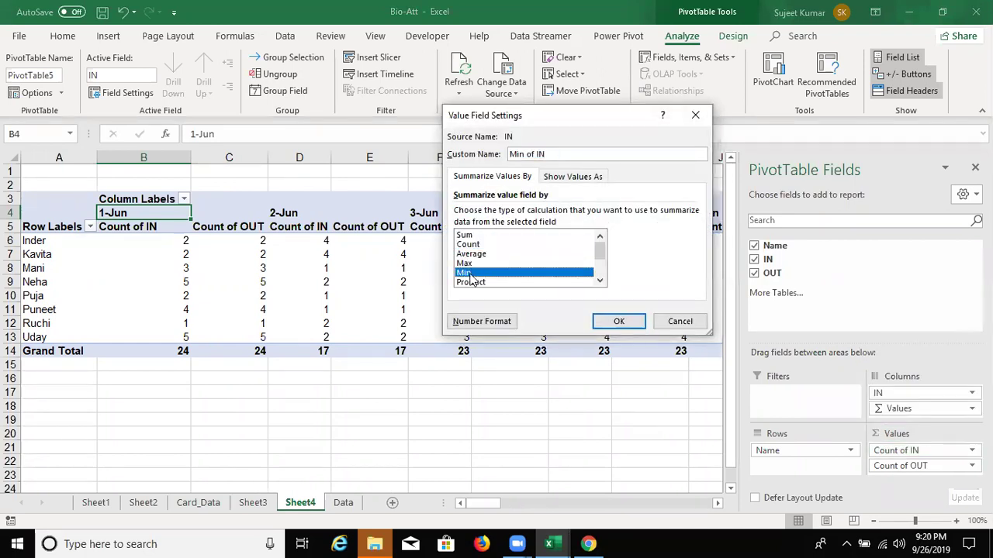
left_click(617, 323)
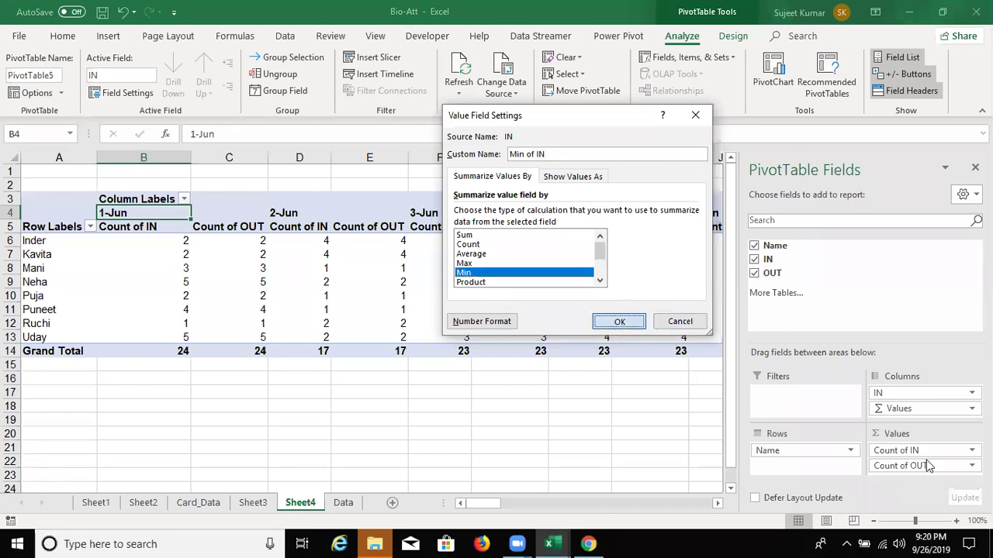
left_click(958, 465)
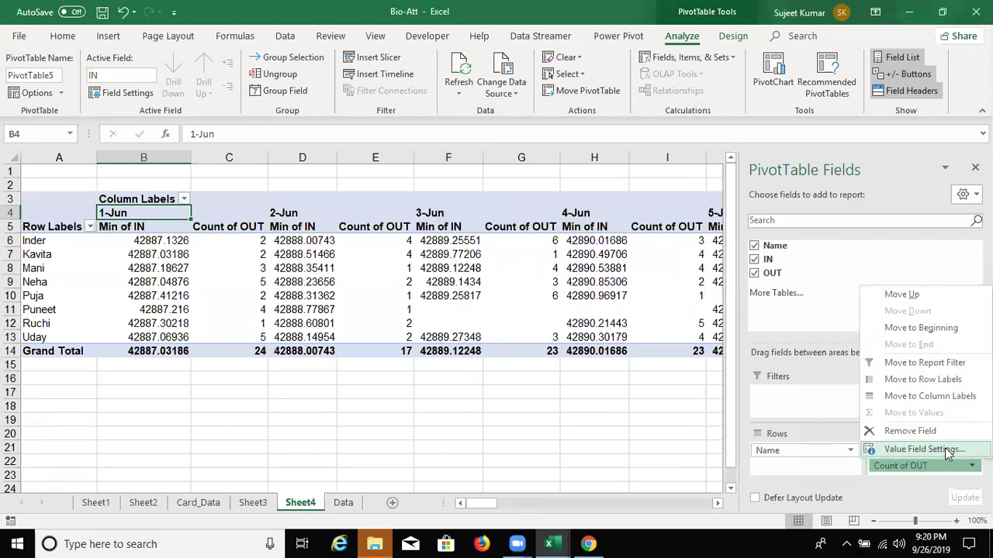
left_click(937, 449)
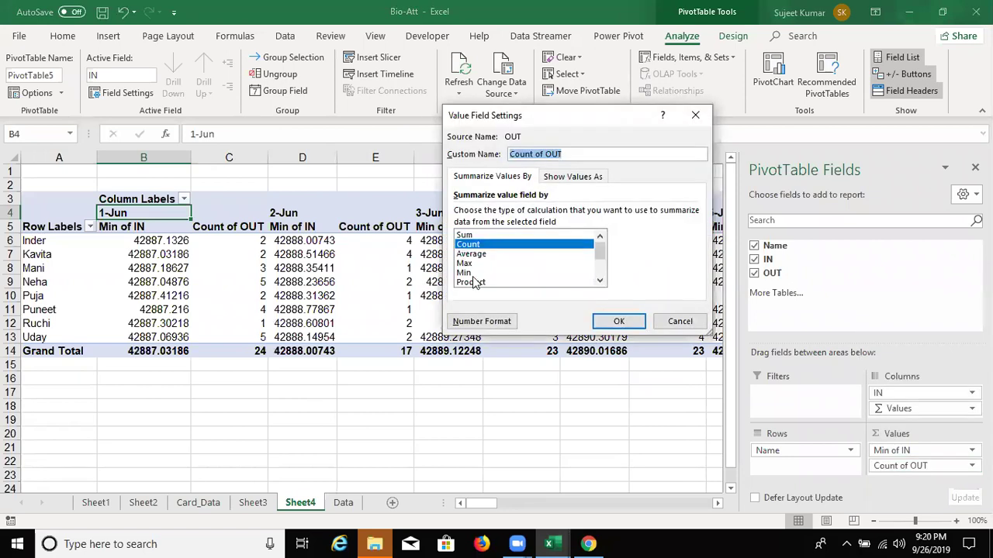
left_click(475, 282)
left_click(473, 263)
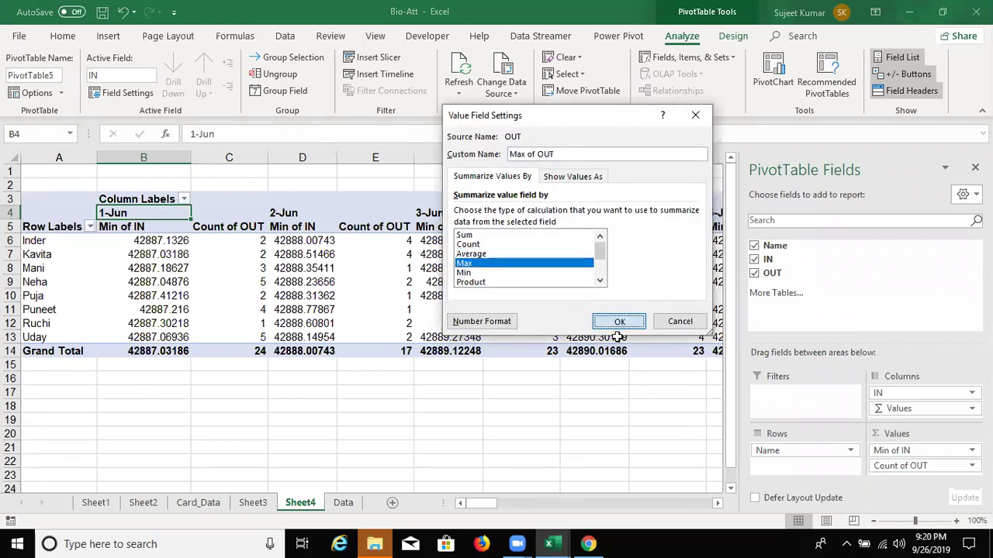
left_click(619, 324)
left_click(425, 323)
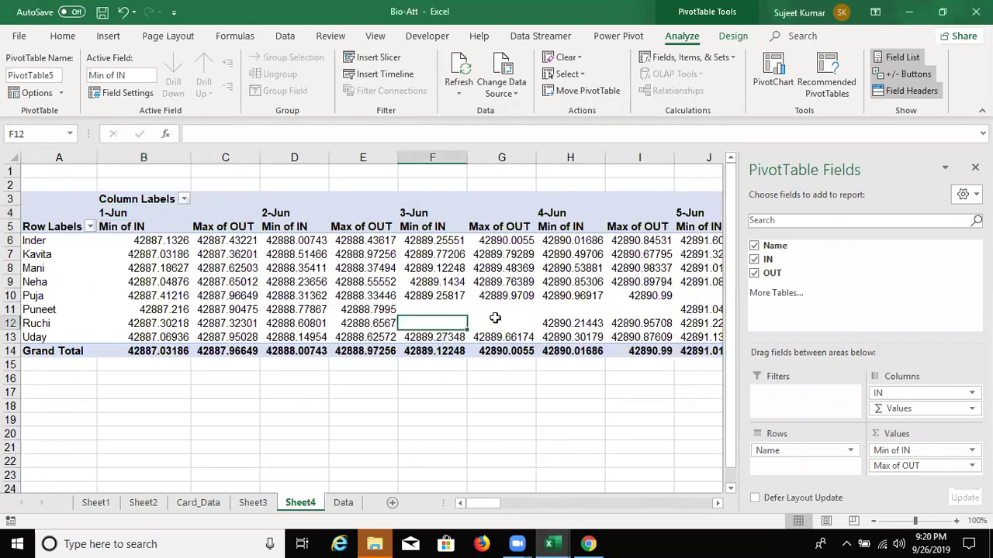
left_click(493, 311)
Step: Set the pivot table to show A in empty cells
right_click(403, 299)
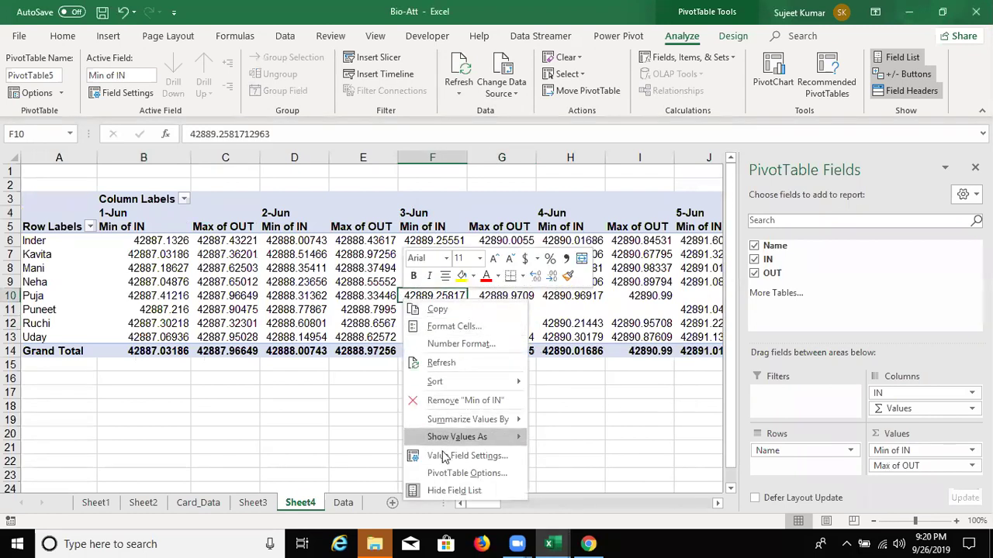
key("Escape")
left_click(418, 381)
type("A")
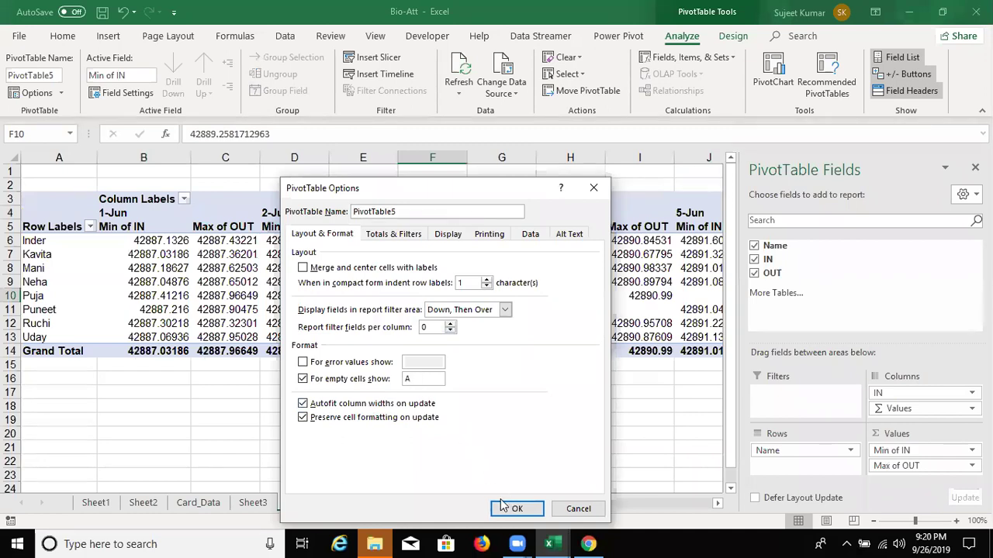
left_click(508, 508)
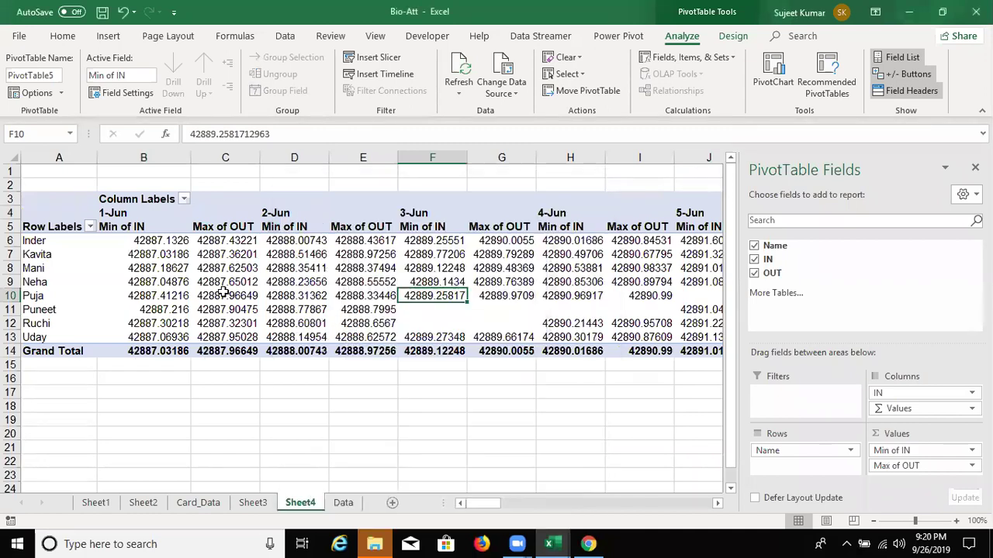
Step: Format the pivot values B6:BK13, excluding the grand total row, as clock times
left_click(136, 242)
key("ctrl+shift+Right")
key("ctrl+shift+Down")
key("shift+Up")
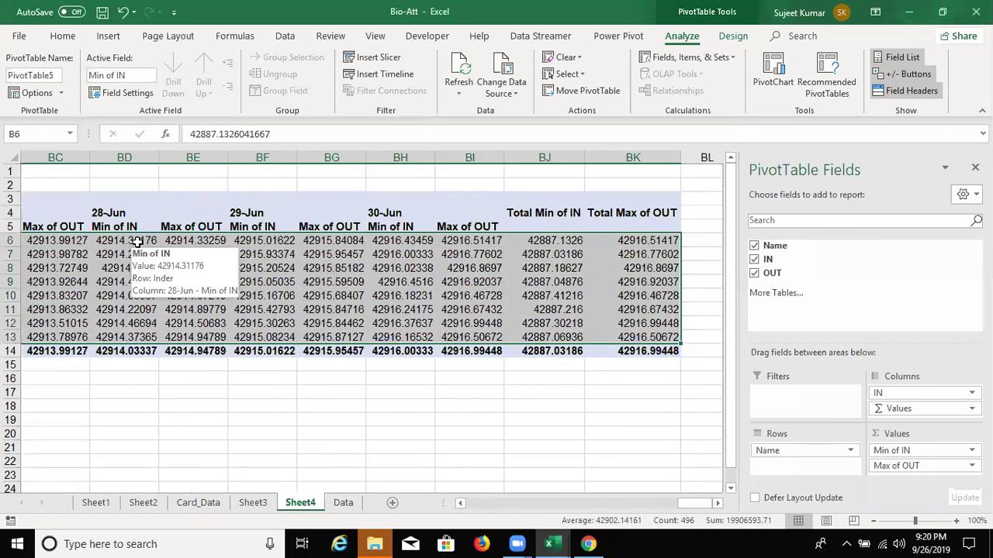
key("ctrl+BackSpace")
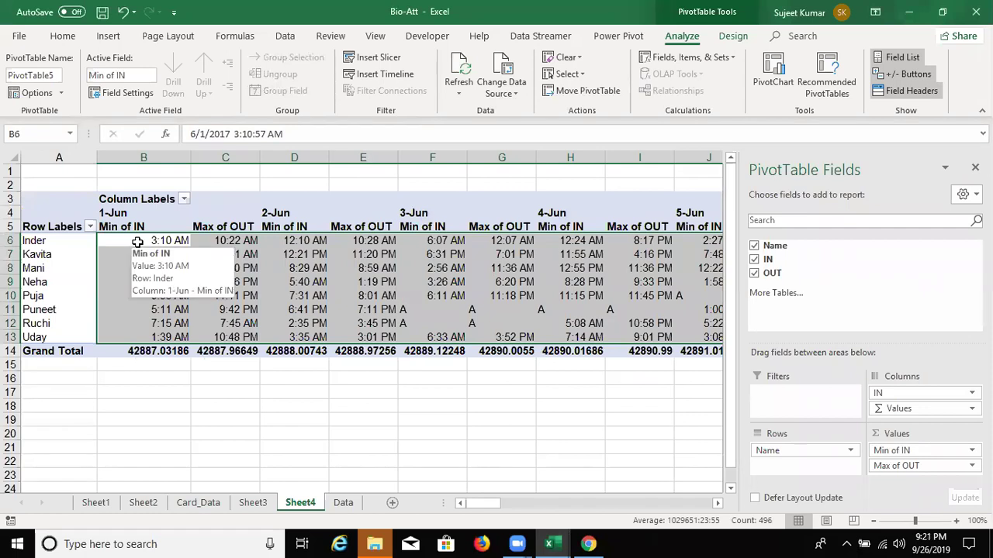
left_click(220, 393)
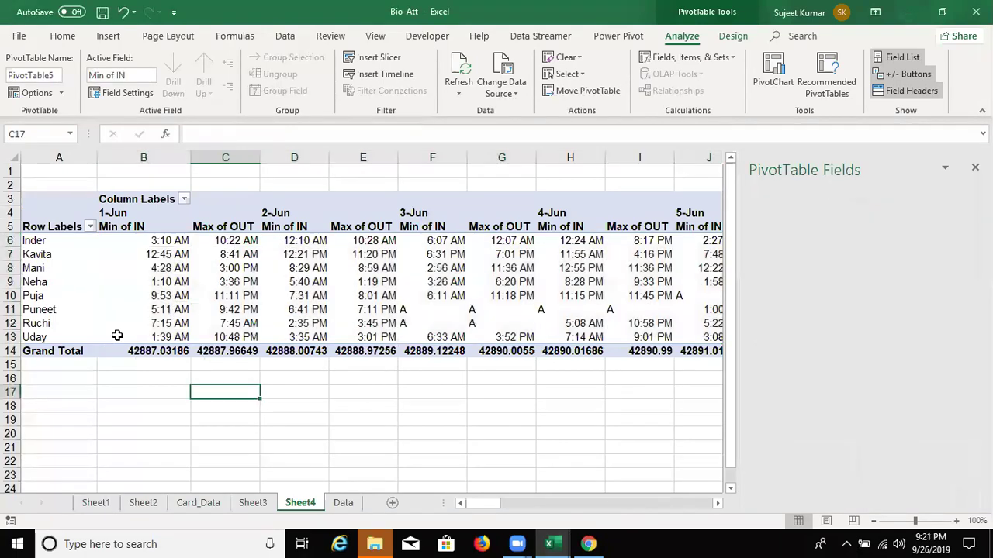
Step: Turn off row and column grand totals in PivotTable5's Totals & Filters options
left_click(200, 324)
right_click(203, 324)
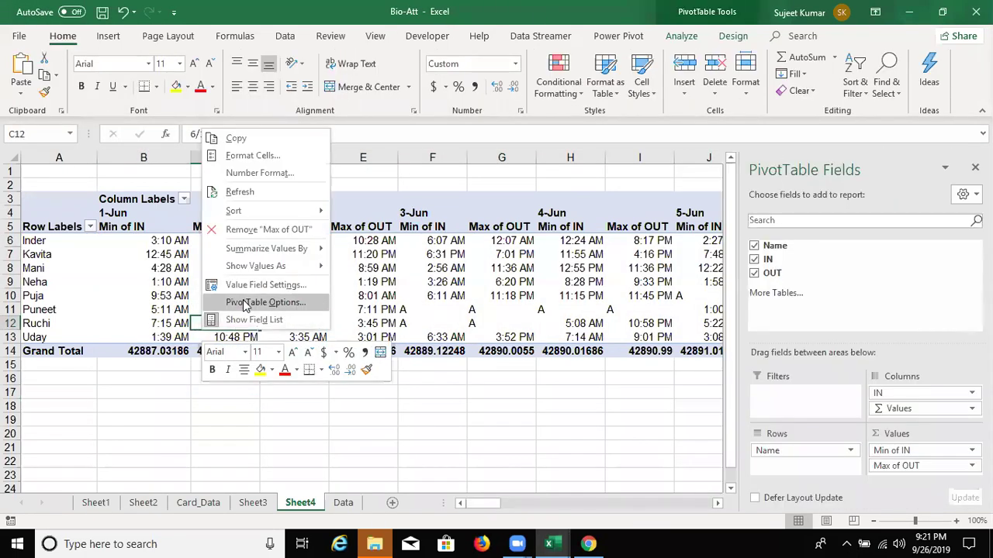
left_click(248, 302)
left_click(208, 174)
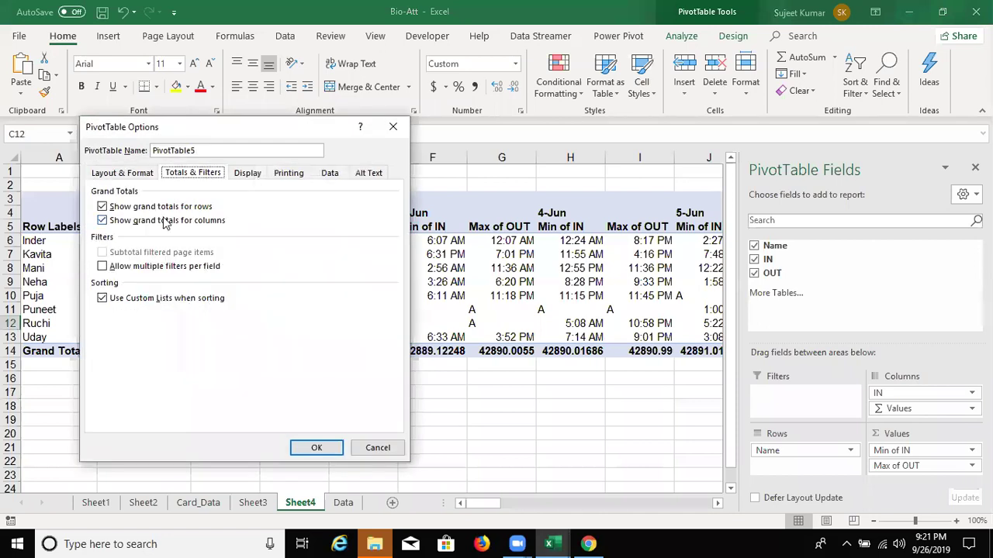
left_click(245, 174)
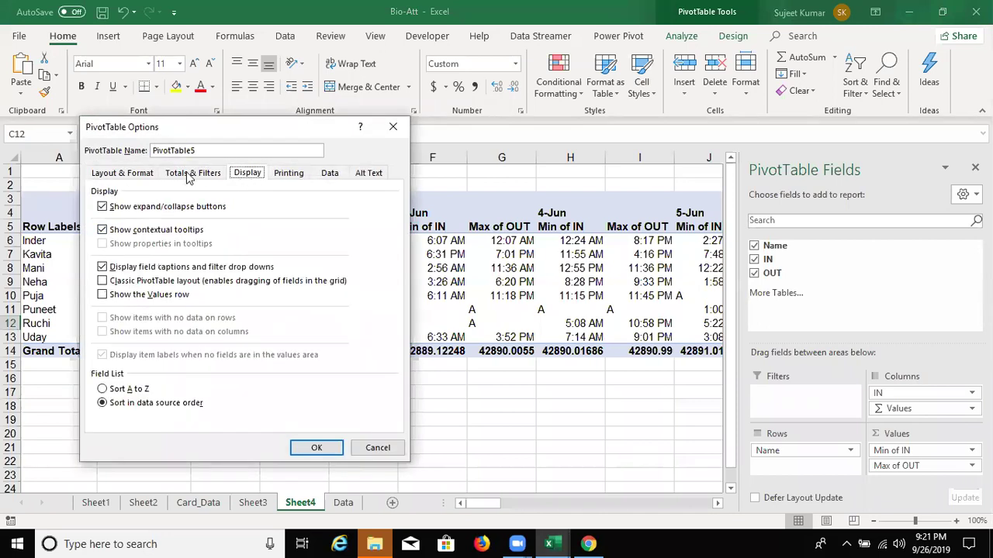
left_click(189, 172)
left_click(152, 207)
left_click(152, 220)
left_click(312, 446)
left_click(266, 362)
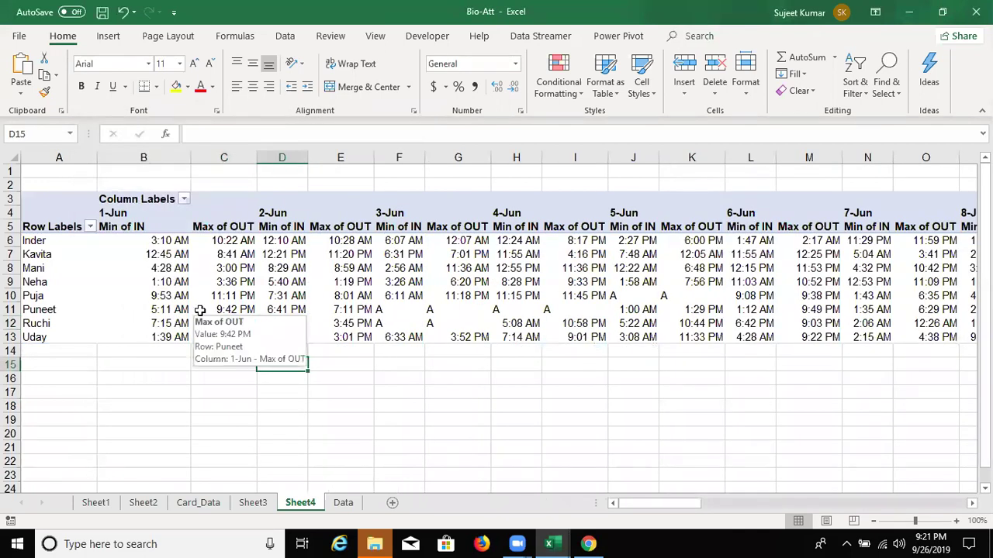
Step: Rename the Min of IN header to In
left_click(168, 226)
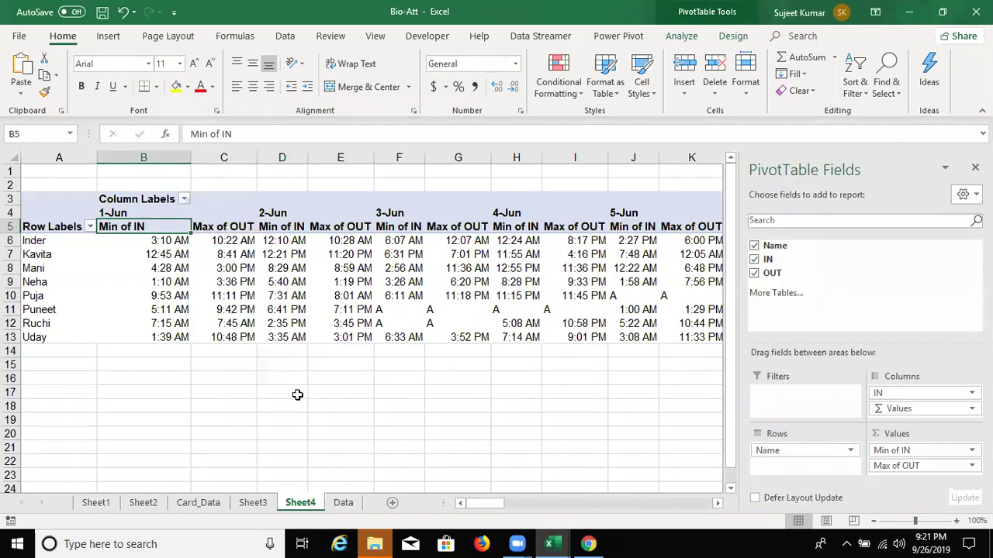
type("Oy")
key("BackSpace")
key("BackSpace")
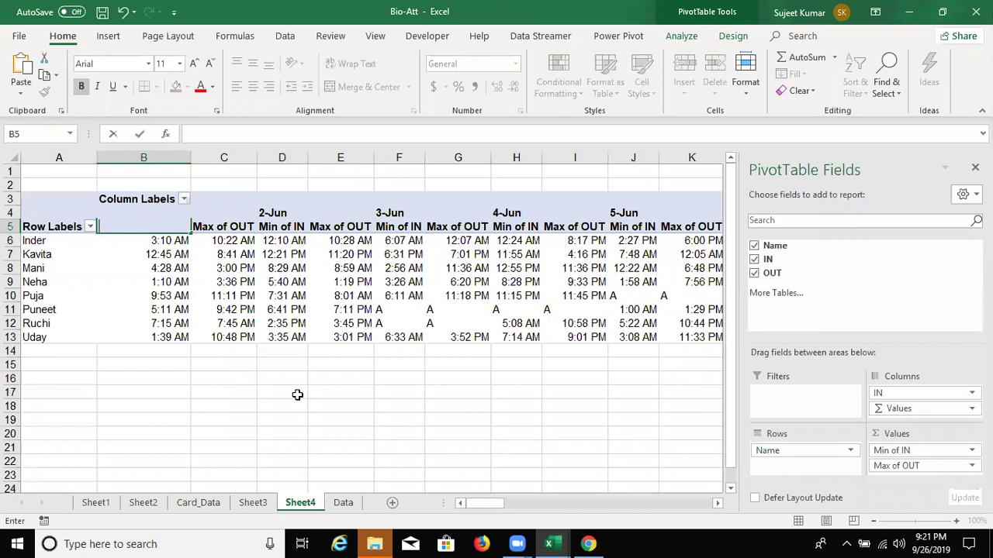
type("Out")
key("BackSpace")
key("BackSpace")
key("BackSpace")
type("n")
key("Return")
Step: Rename the Max of OUT header to Out, accepting the duplicate-name warning
key("Right")
key("Up")
type("O")
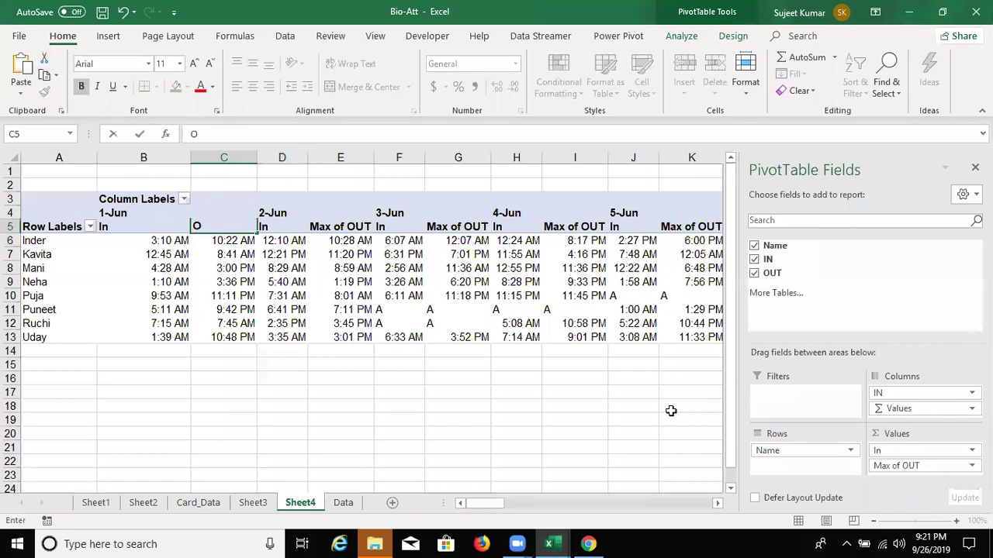
type("ut")
key("Return")
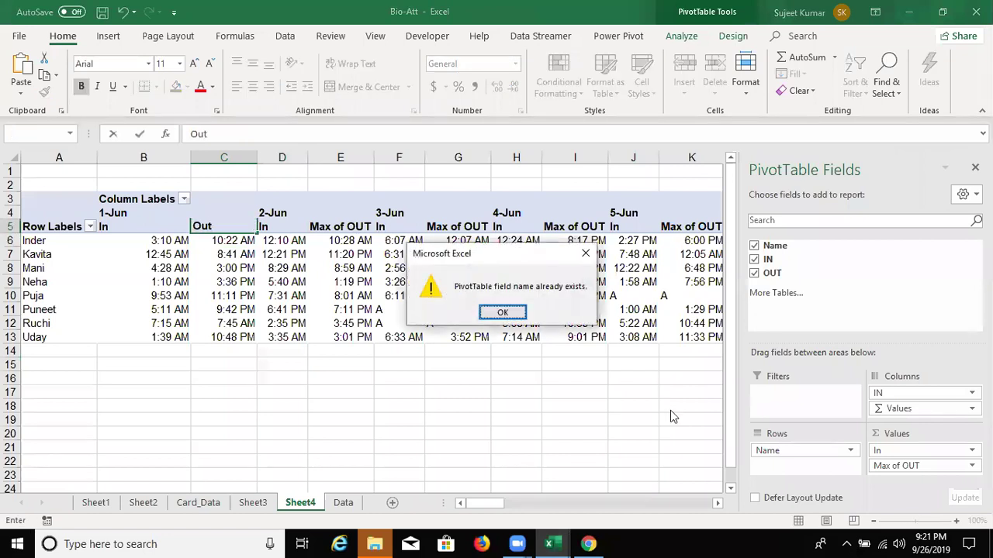
key("Return")
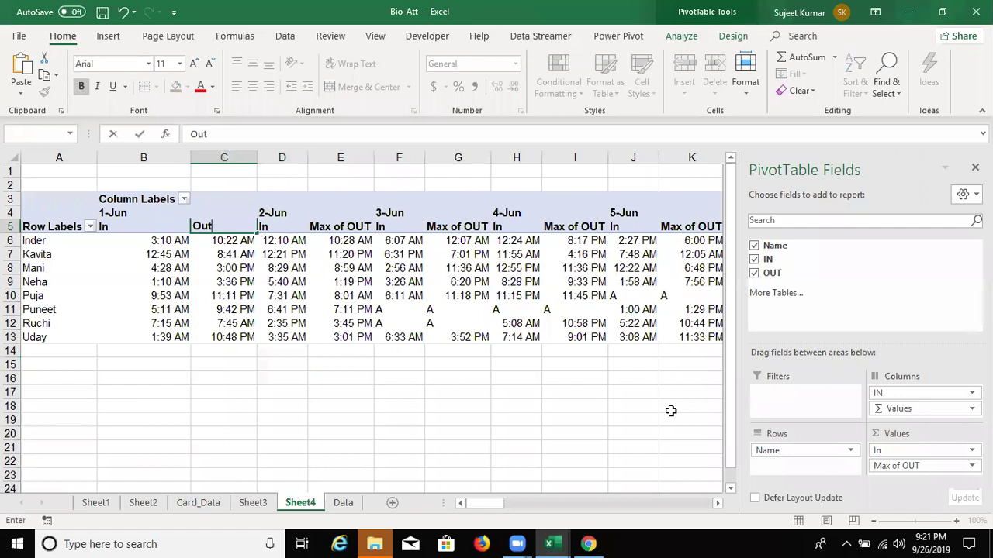
key("Return")
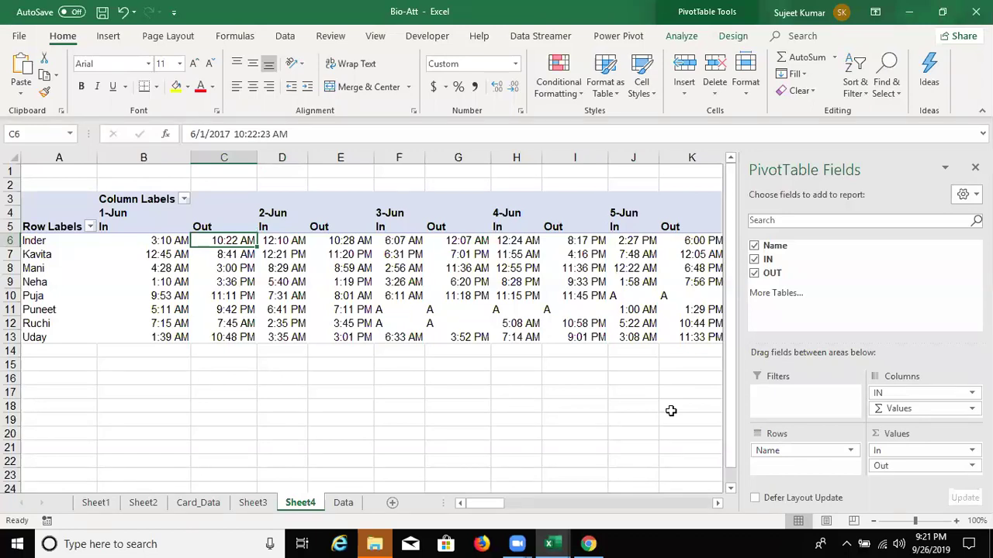
Step: Rename the Row Labels header to Name and select across the date headings
key("Left")
key("Left")
key("Up")
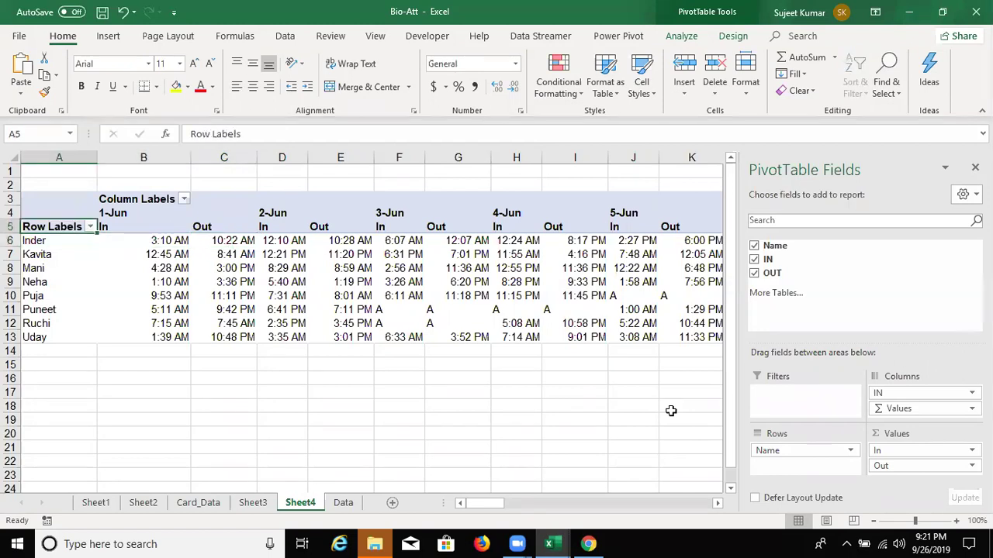
type("Neha")
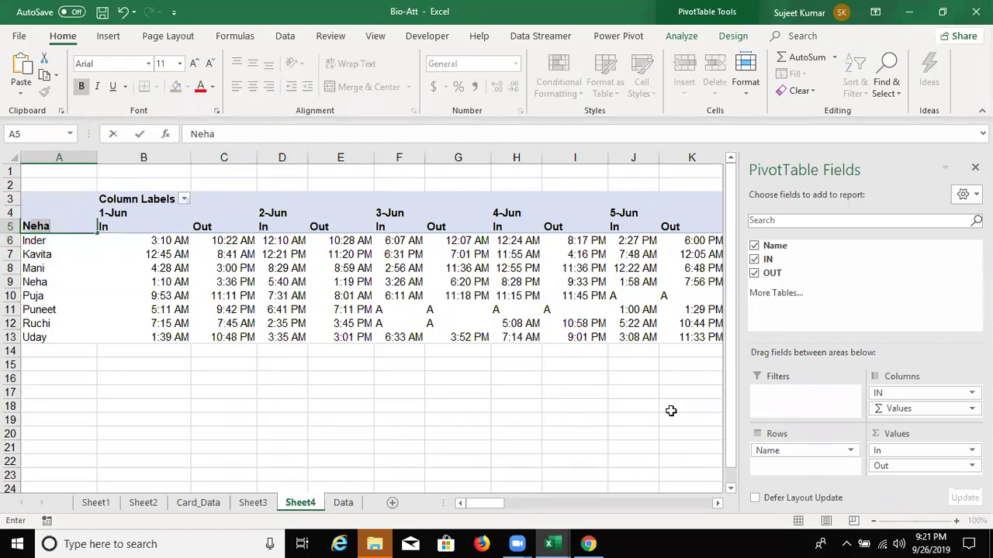
key("BackSpace")
key("BackSpace")
key("BackSpace")
type("ame")
key("Return")
key("Up")
key("Up")
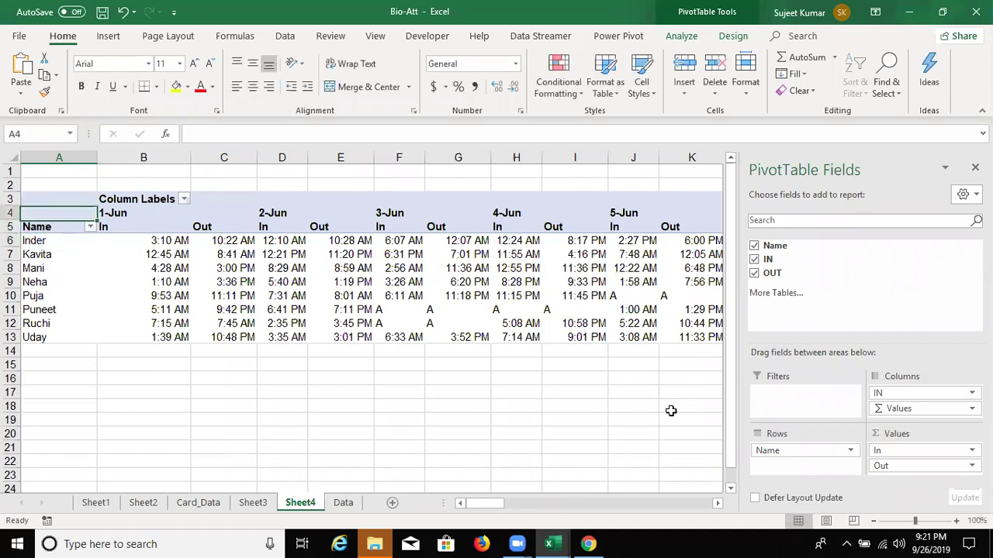
key("shift+Right")
key("shift+Right")
key("shift+Right")
key("shift+Right")
key("shift+Right")
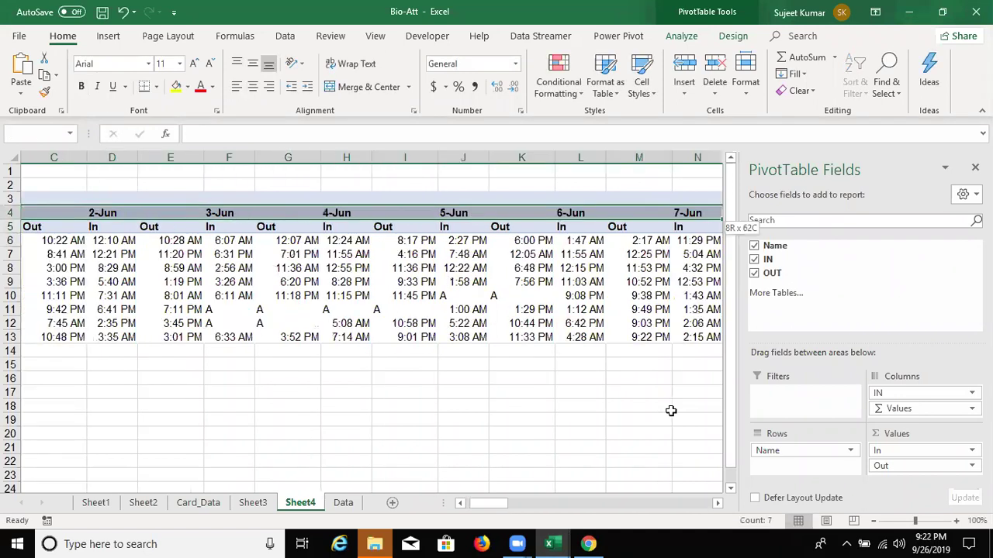
key("shift+Right")
key("shift+Right")
key("shift+Right")
key("shift+Right")
key("shift+Right")
key("shift+Right")
Step: Copy the pivot's headers and times and paste them as values into a new sheet
key("shift+Down")
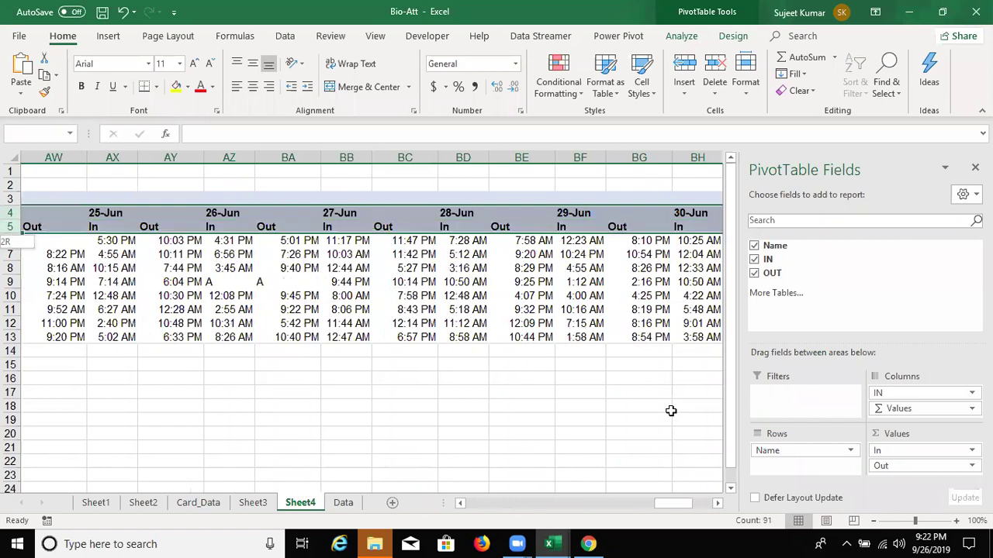
key("ctrl+shift+Down")
key("ctrl+shift+Down")
key("ctrl+shift+Up")
key("ctrl+c")
scroll(392, 521, "up", 4)
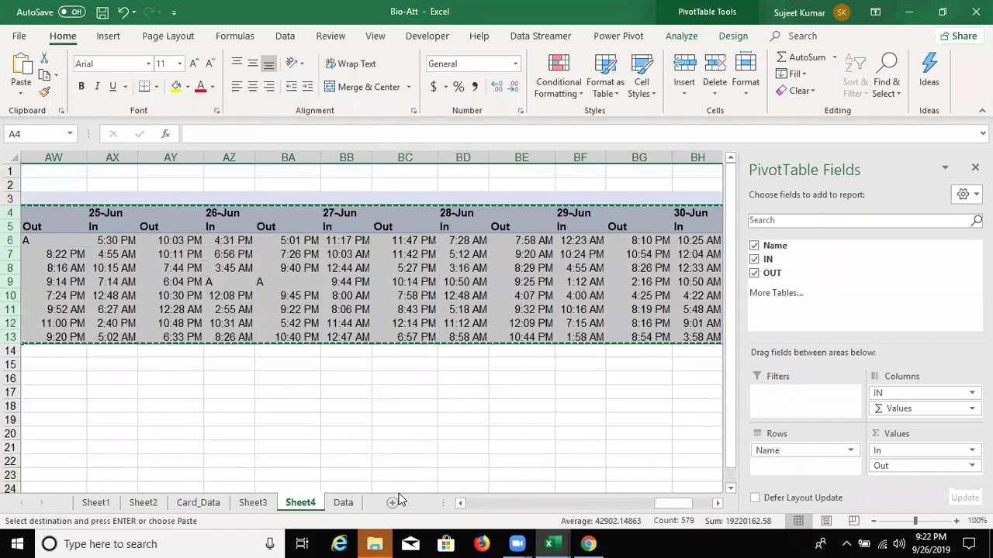
left_click(391, 504)
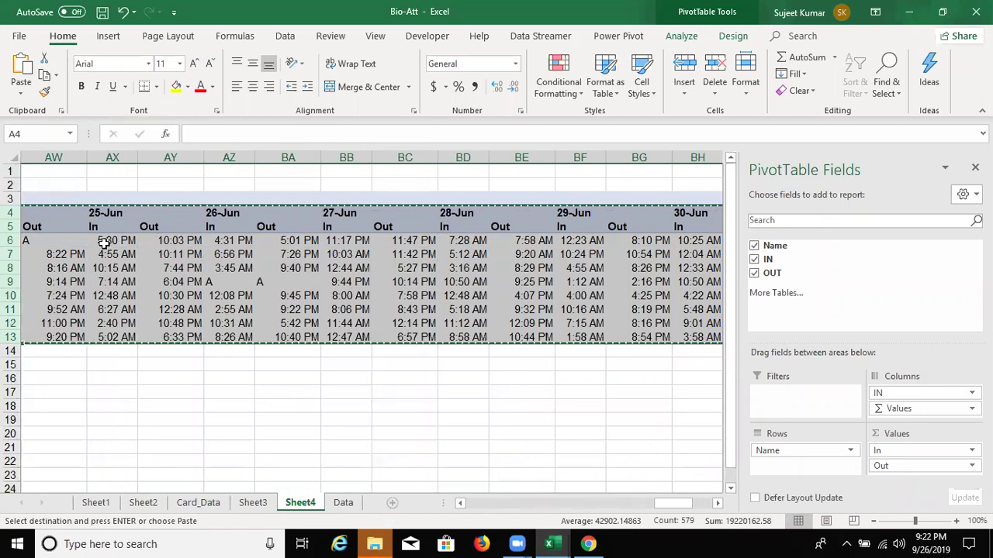
left_click(21, 92)
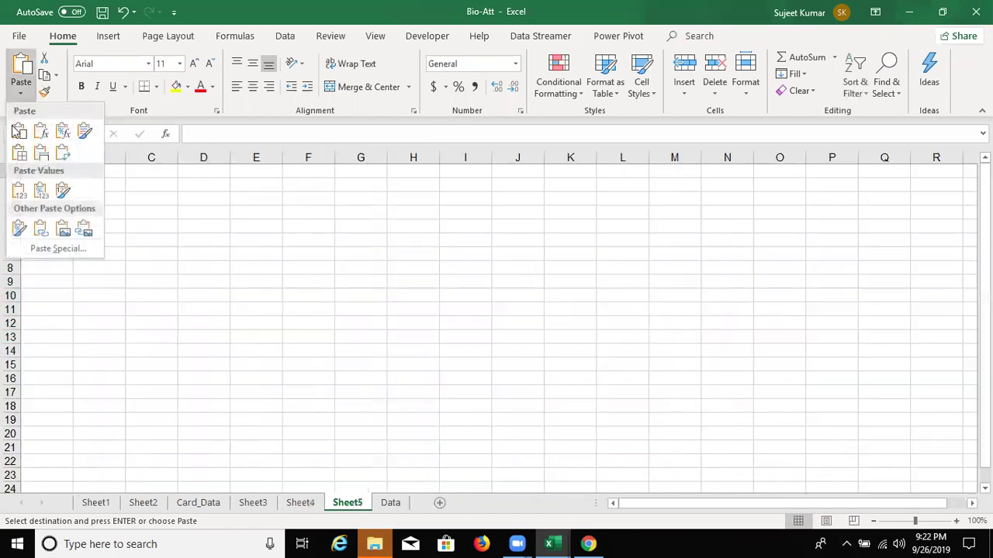
left_click(19, 190)
Step: Paste Special only the formats onto the pasted range so times show as clock times
right_click(79, 221)
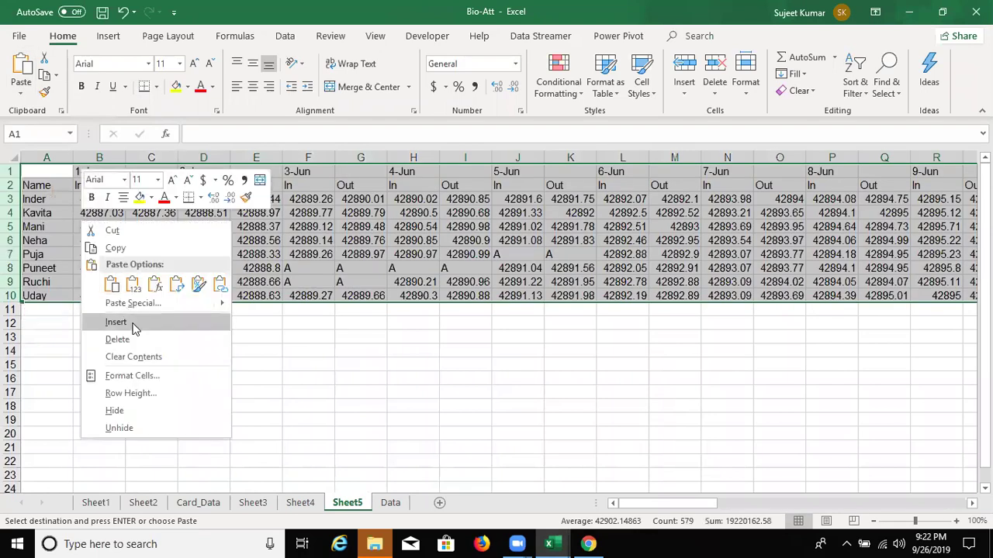
left_click(137, 306)
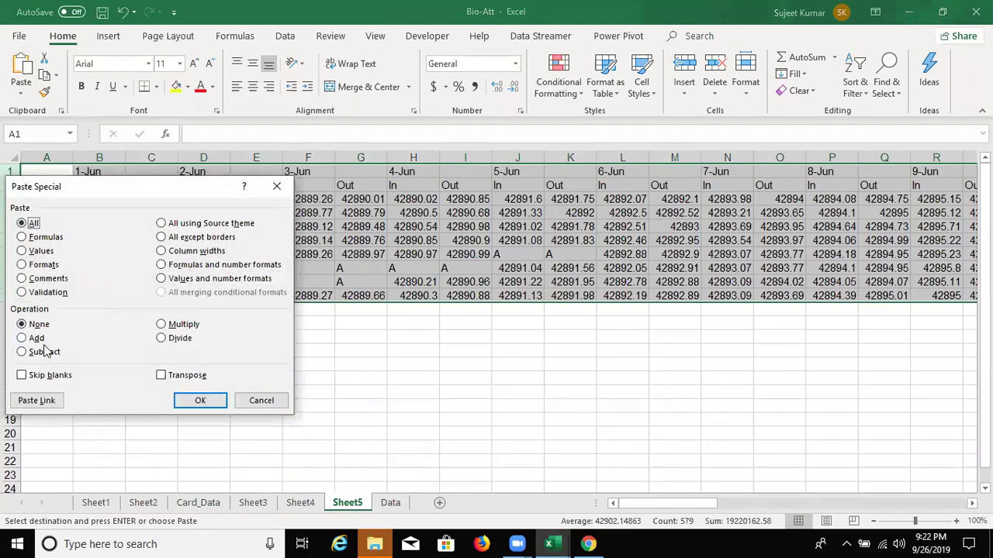
left_click(51, 265)
left_click(199, 401)
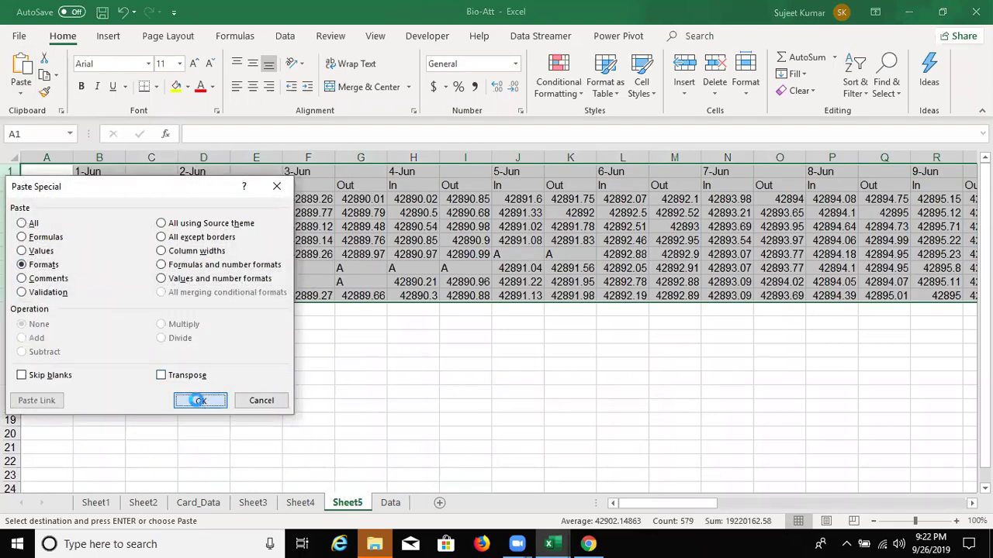
left_click(112, 240)
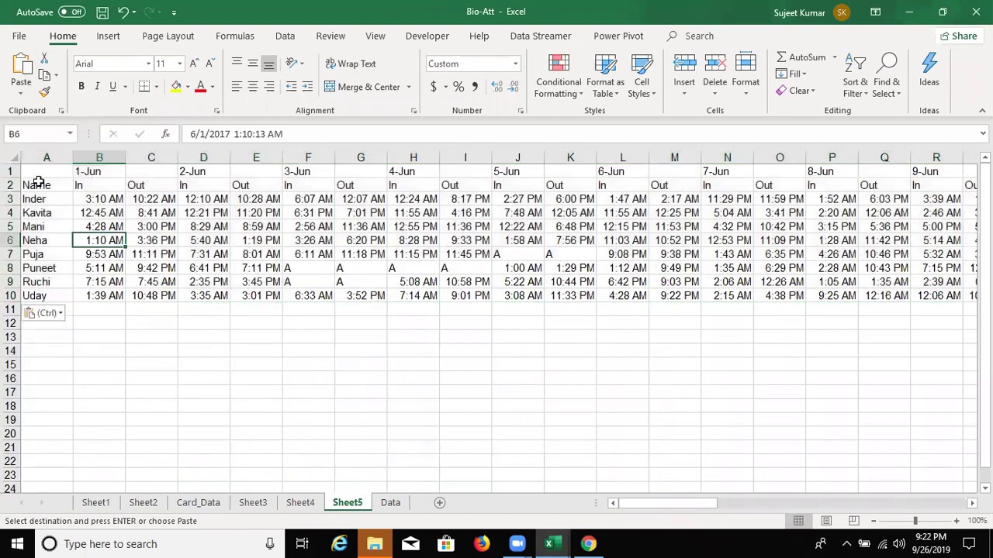
Step: Insert a blank row at the top and a blank column D before 2-Jun
left_click(11, 169)
key("ctrl+shift+plus")
left_click(217, 226)
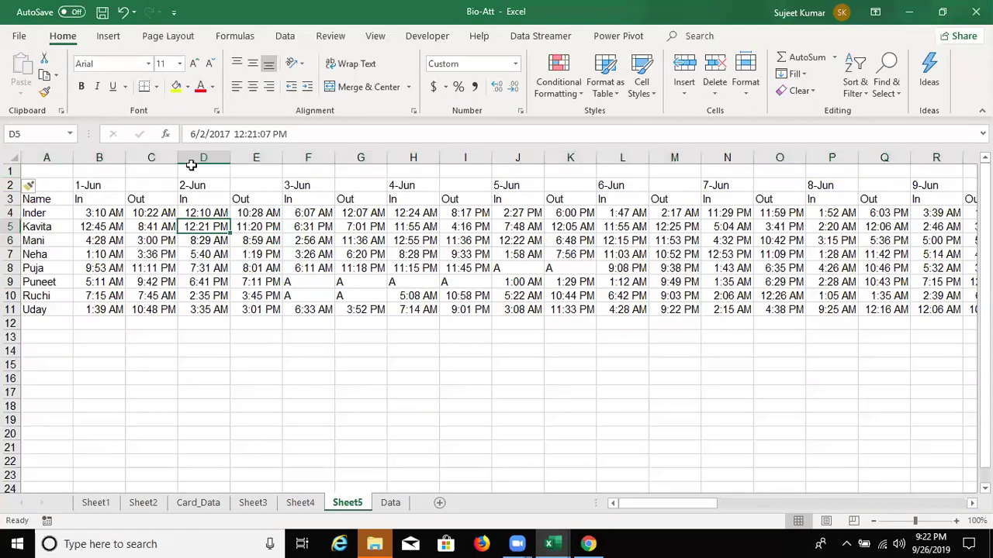
left_click(188, 157)
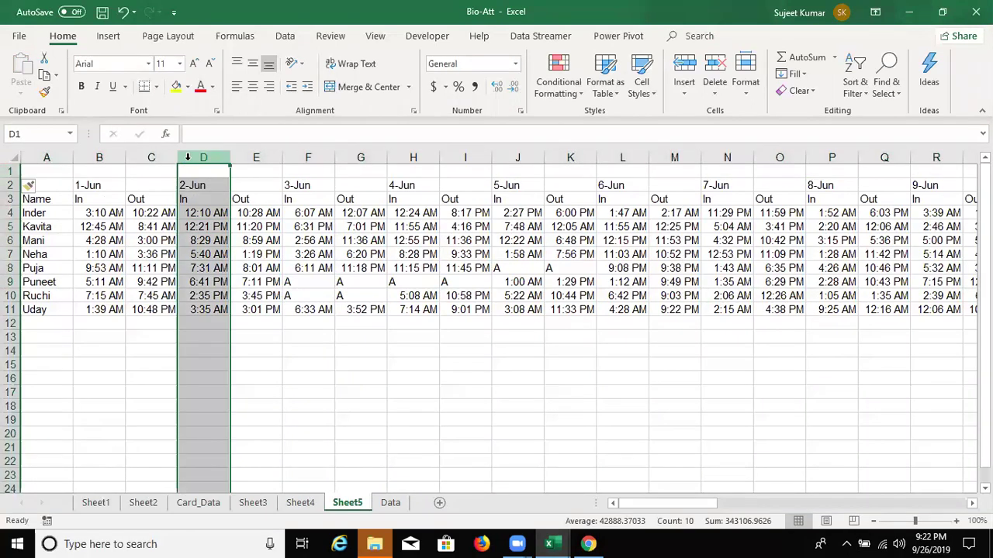
key("ctrl+shift+plus")
key("Down")
key("Down")
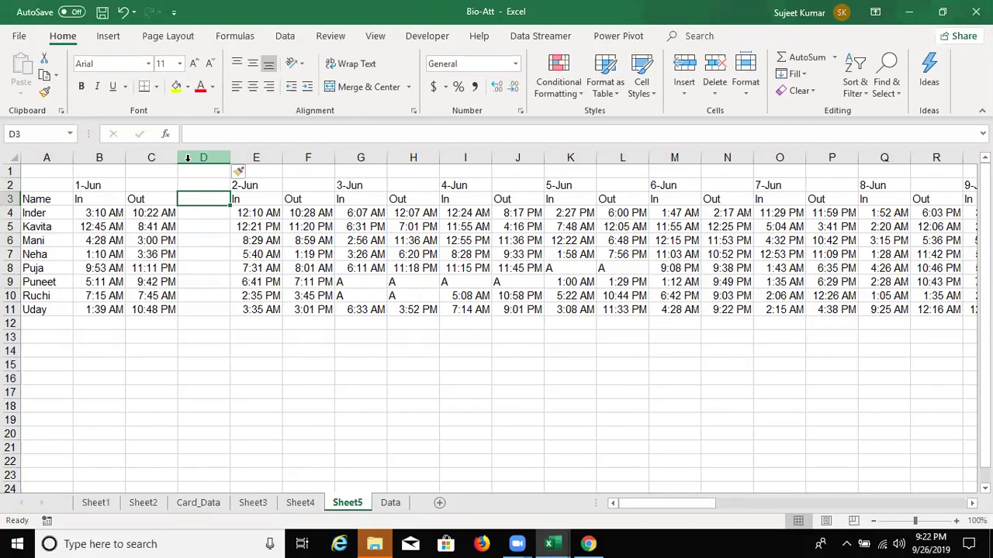
Step: Label D3 Hours and enter =C4-B4 in D4 for Inder's 1-Jun hours
type("Hgours")
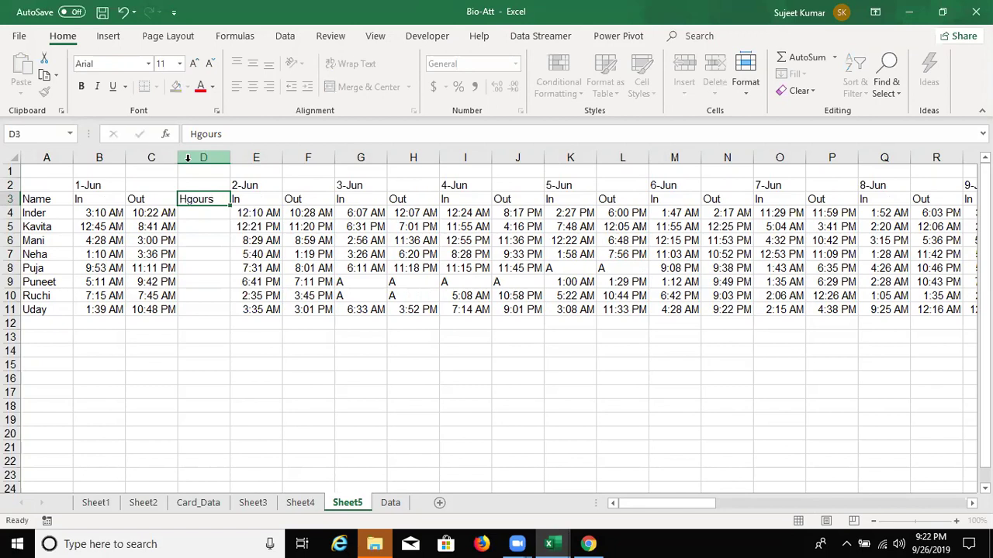
key("Return")
key("Up")
type("Hours")
key("Return")
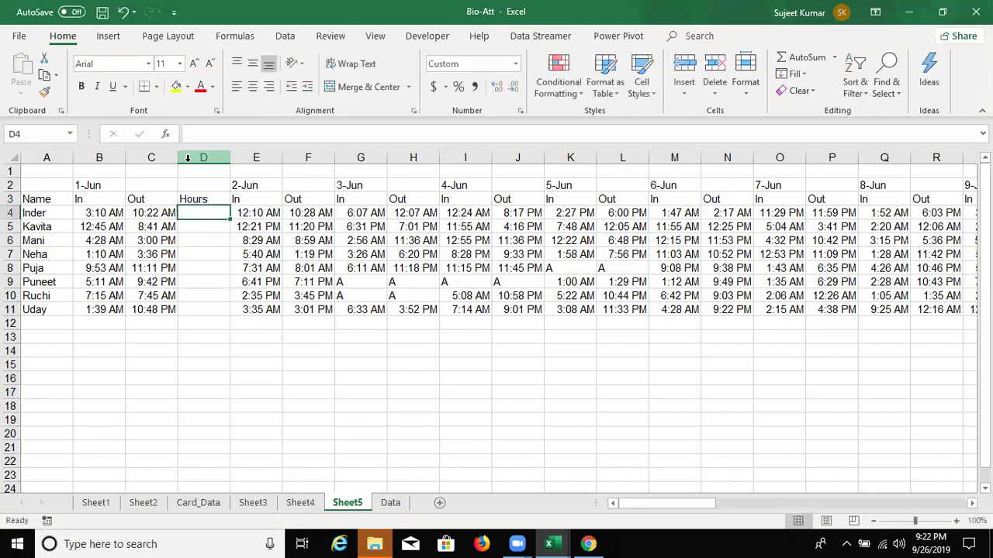
type("=")
key("Left")
type("-")
key("Left")
key("Left")
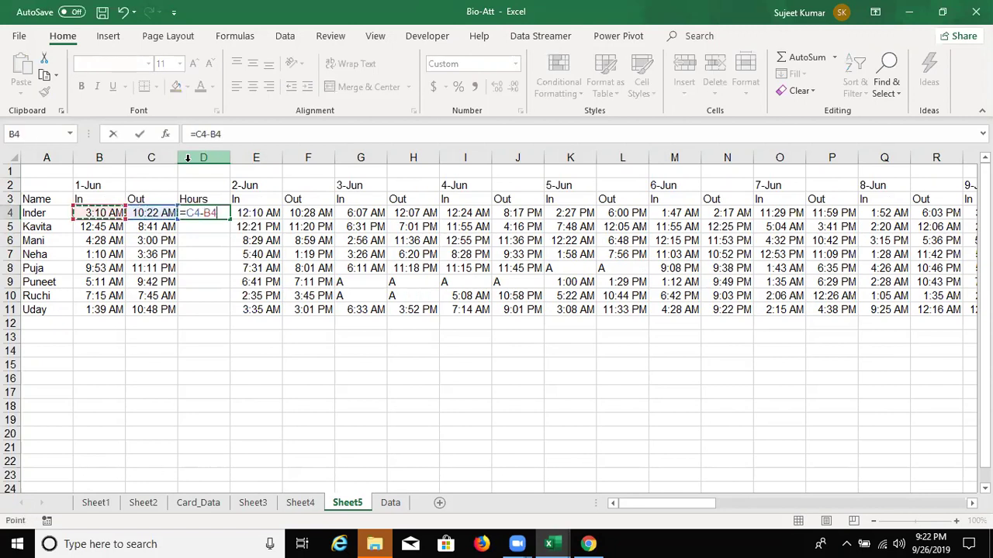
key("ctrl+Return")
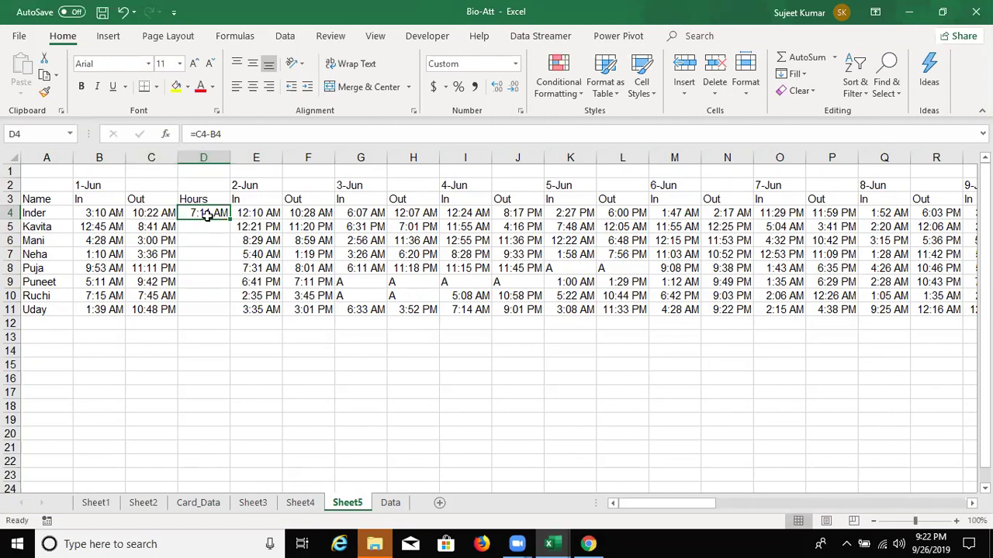
Step: Format D4 as 37:30:55 elapsed time and fill the Hours formula down to D11
right_click(207, 216)
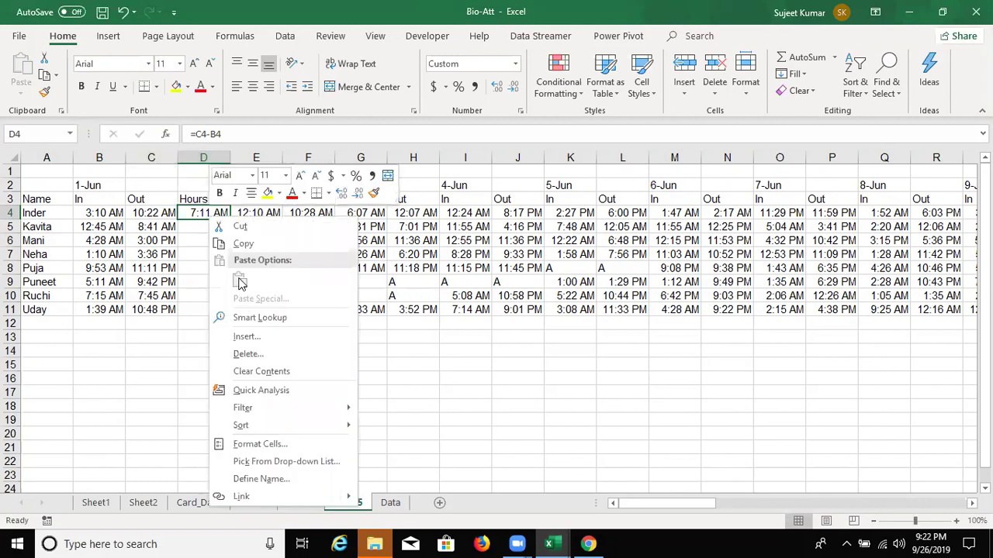
left_click(299, 443)
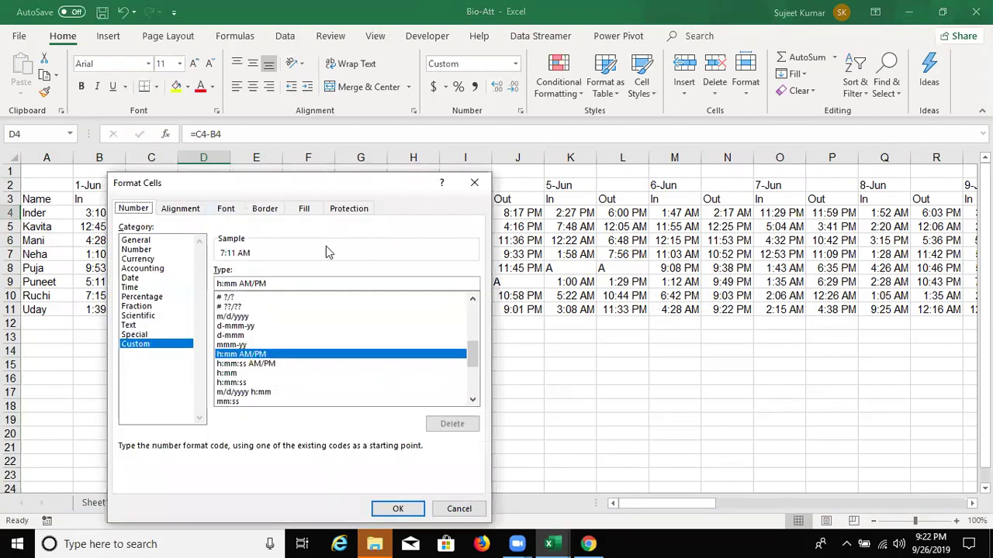
left_click_drag(236, 193, 386, 177)
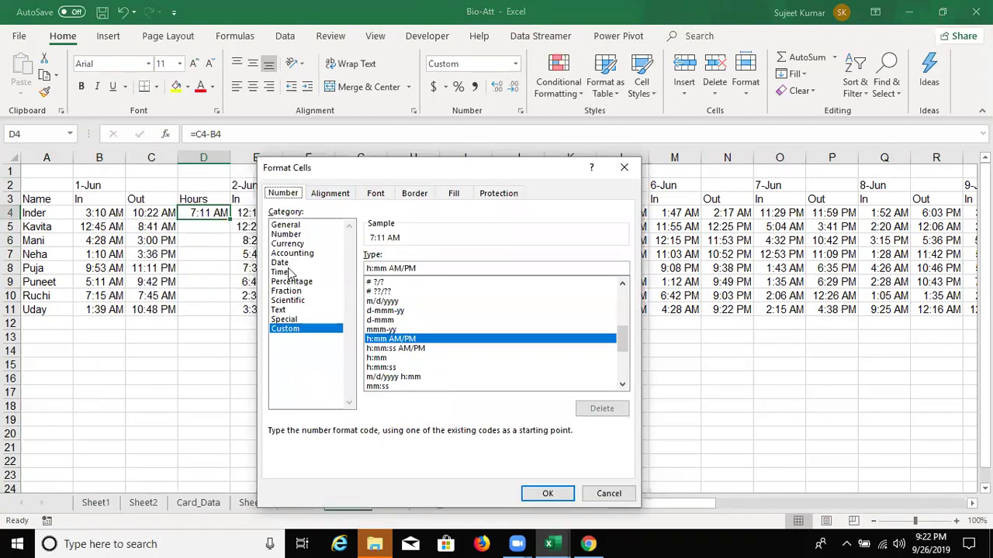
left_click(289, 273)
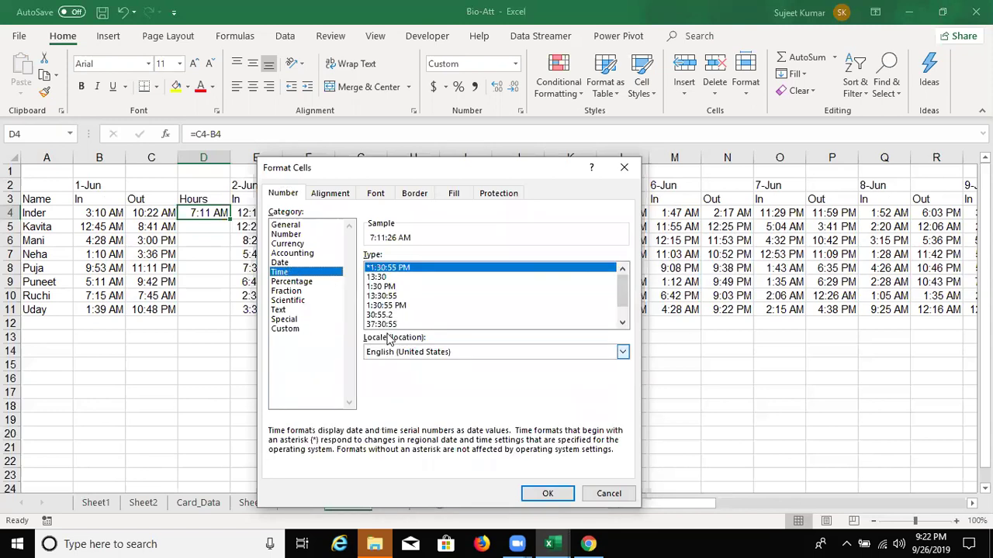
left_click(388, 324)
left_click(548, 494)
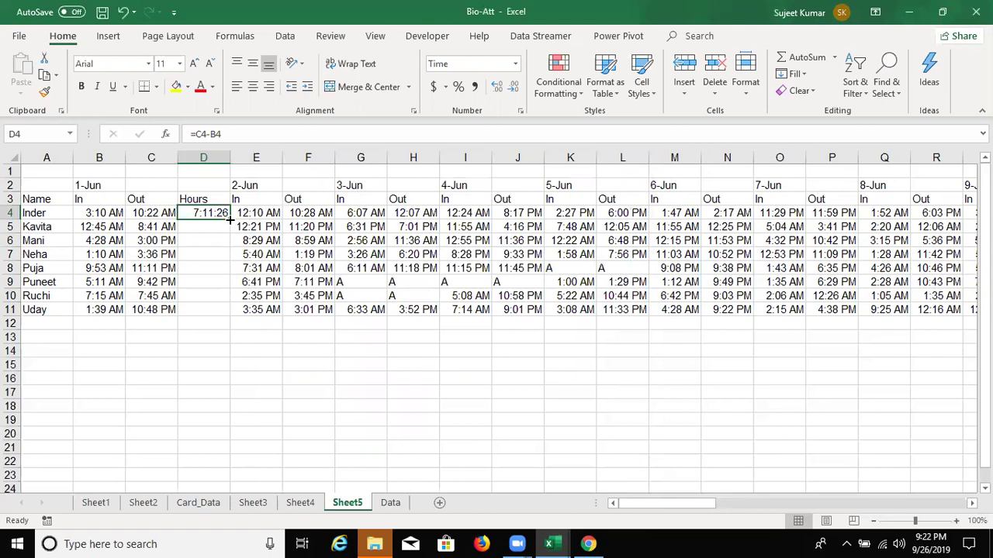
double_click(229, 220)
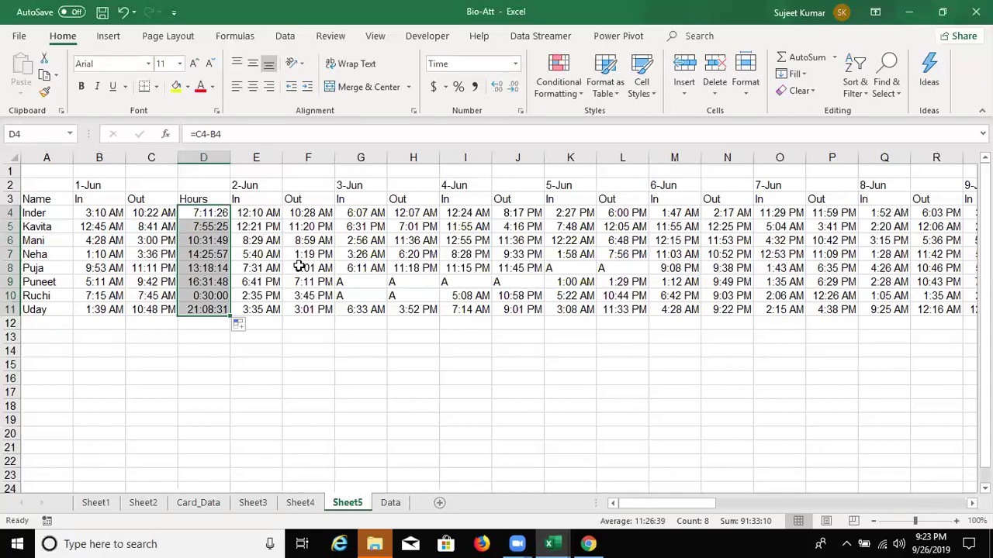
key("Right")
key("Right")
key("Right")
Step: Insert an Hours column at G after 2-Jun Out with =F4-E4 in G4
key("ctrl+space")
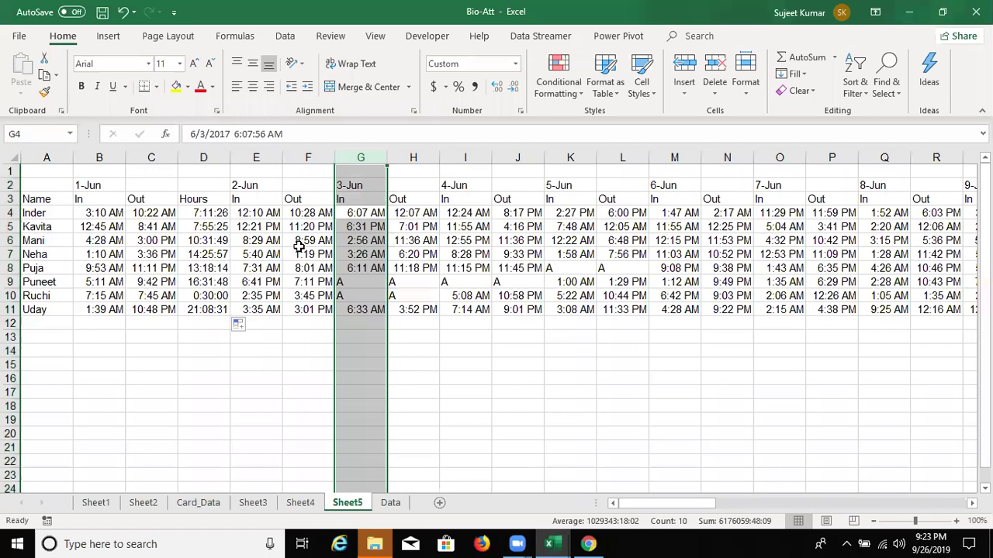
key("ctrl+shift+plus")
key("Up")
type("Ho")
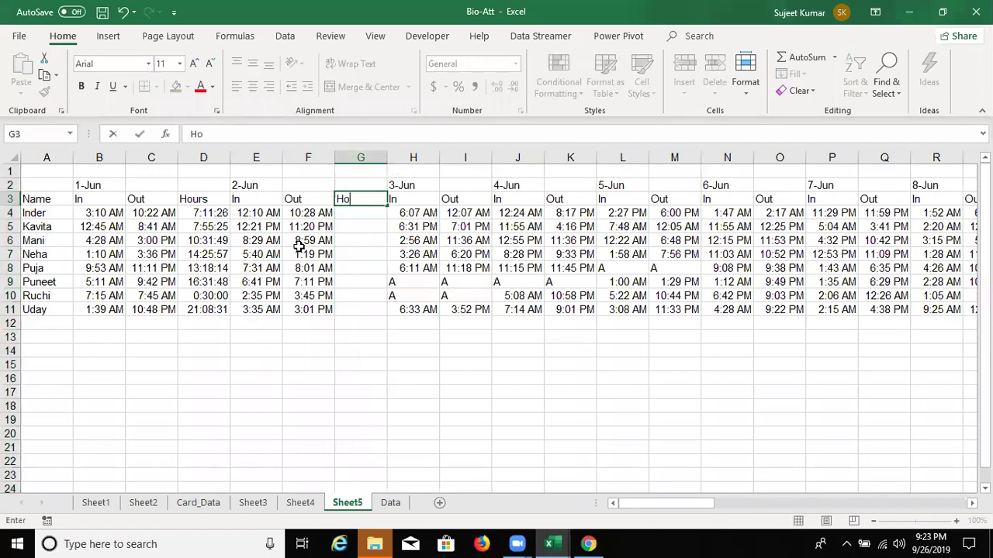
type("urs")
key("Return")
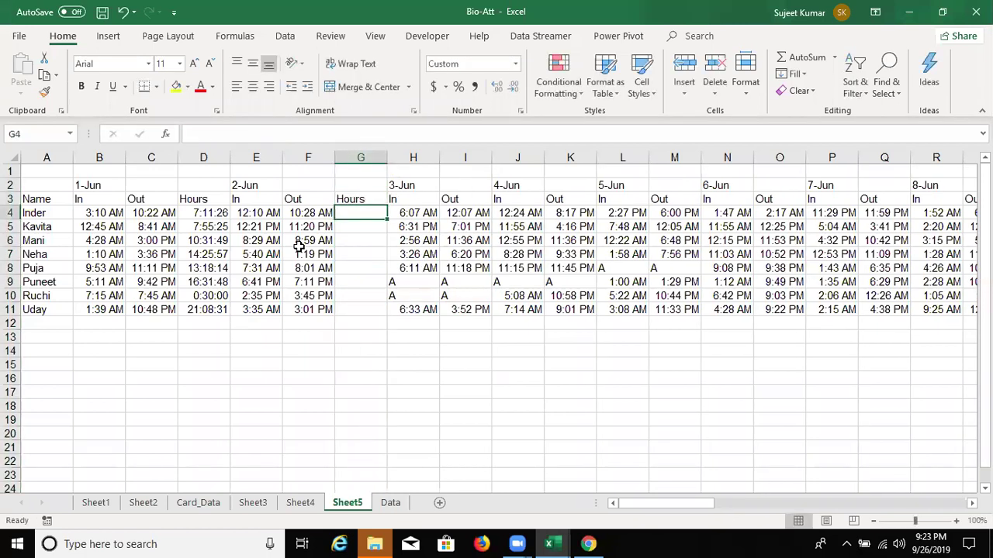
type("=")
key("Escape")
type("=")
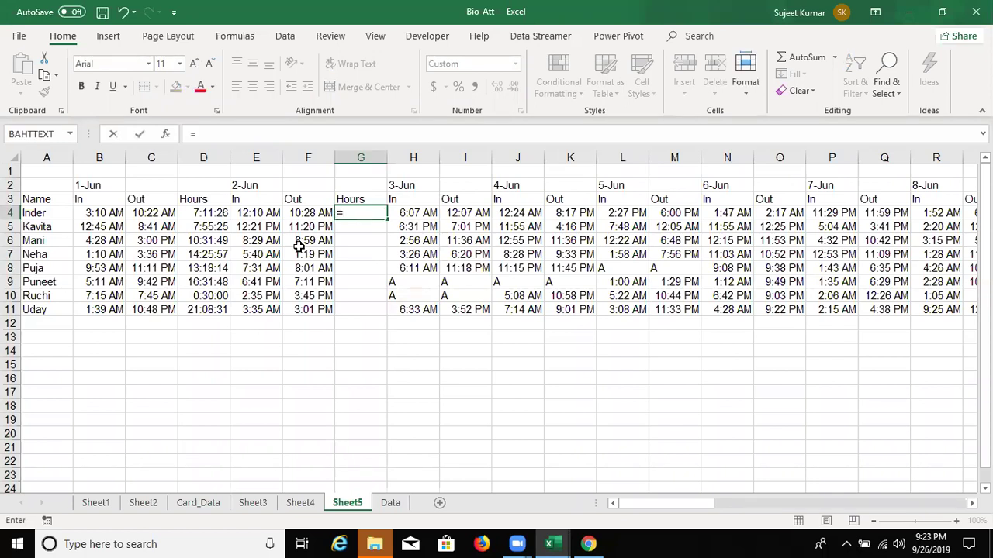
key("Left")
type("-")
key("Left")
key("Left")
key("ctrl+Return")
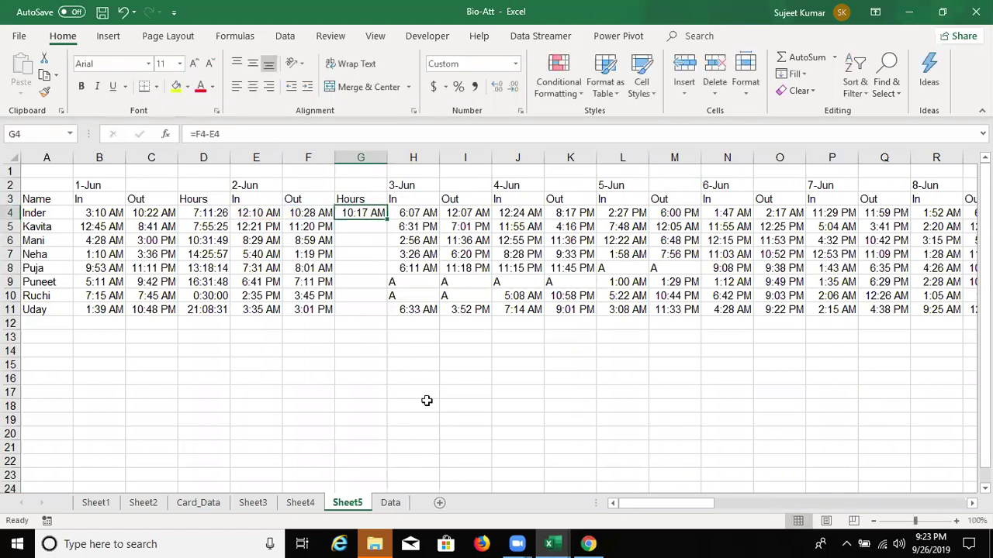
Step: Fill the 2-Jun Hours formula down to G11 and format it as 37:30:55
left_click_drag(390, 221, 388, 310)
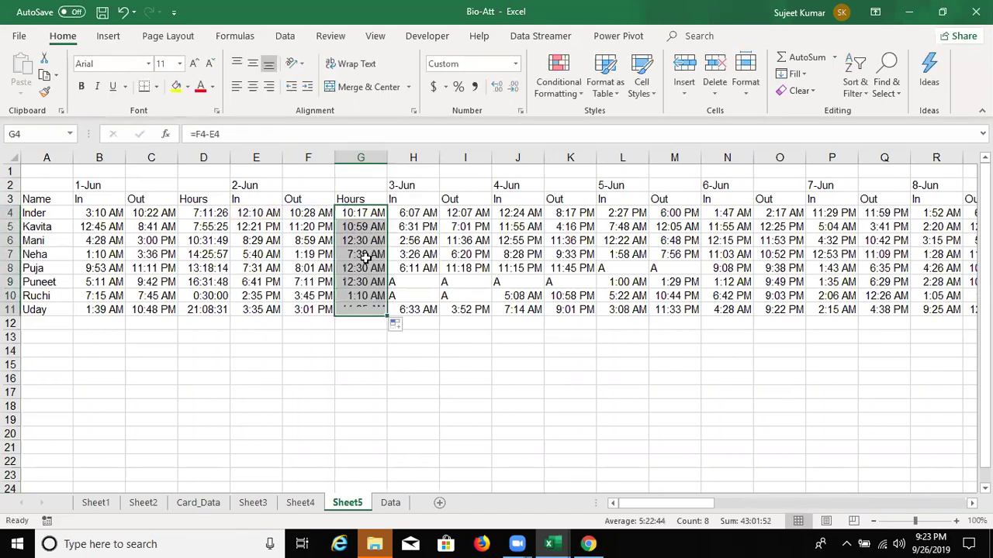
right_click(364, 256)
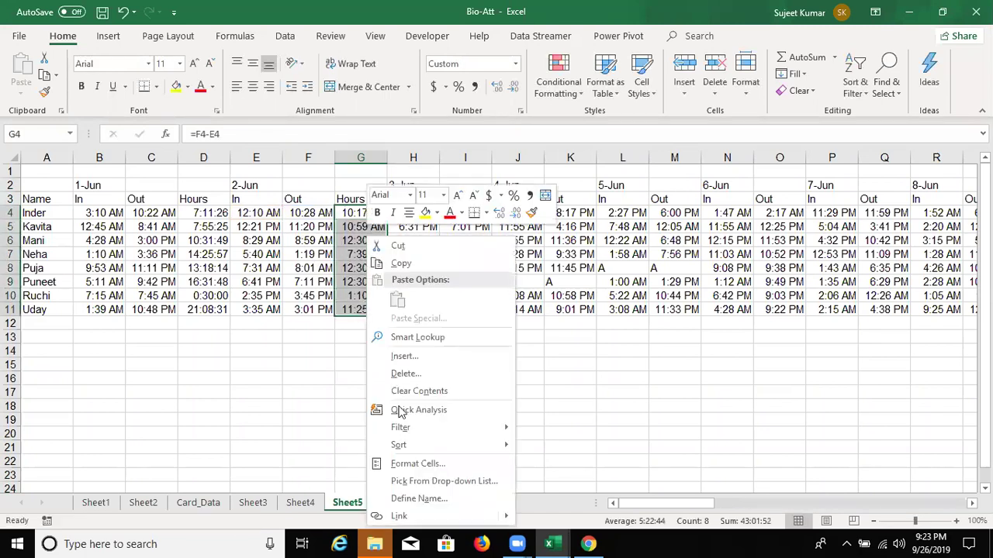
left_click(377, 453)
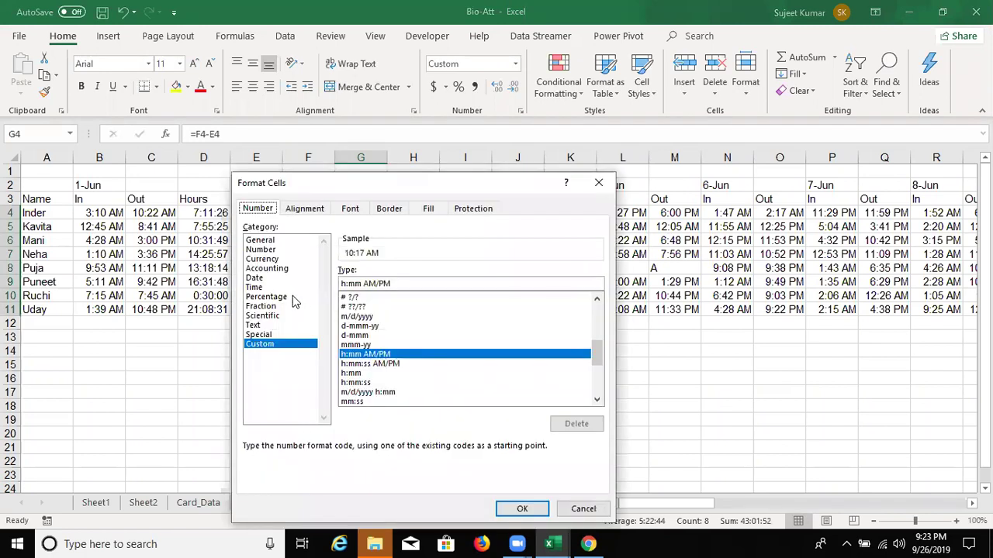
left_click(295, 287)
left_click(353, 329)
left_click(349, 339)
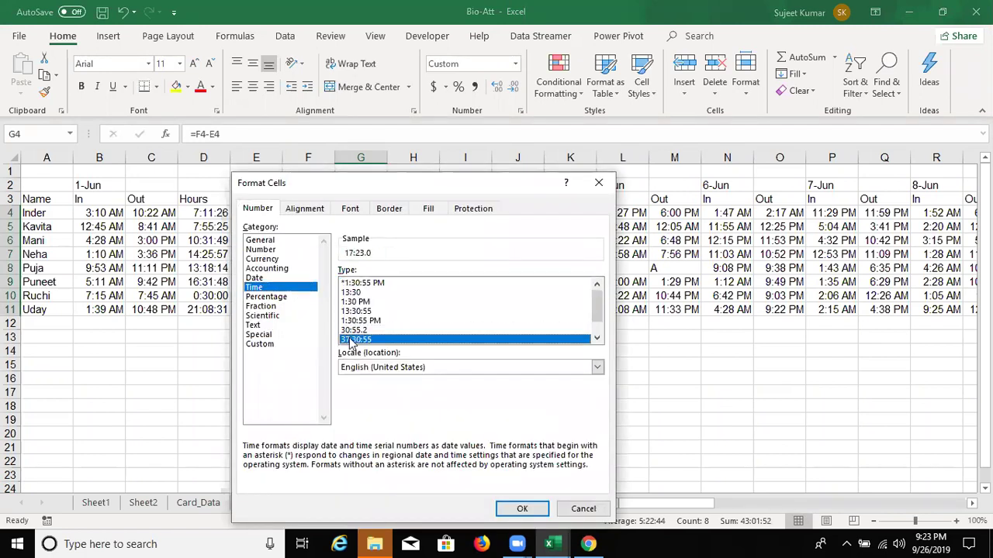
left_click(521, 508)
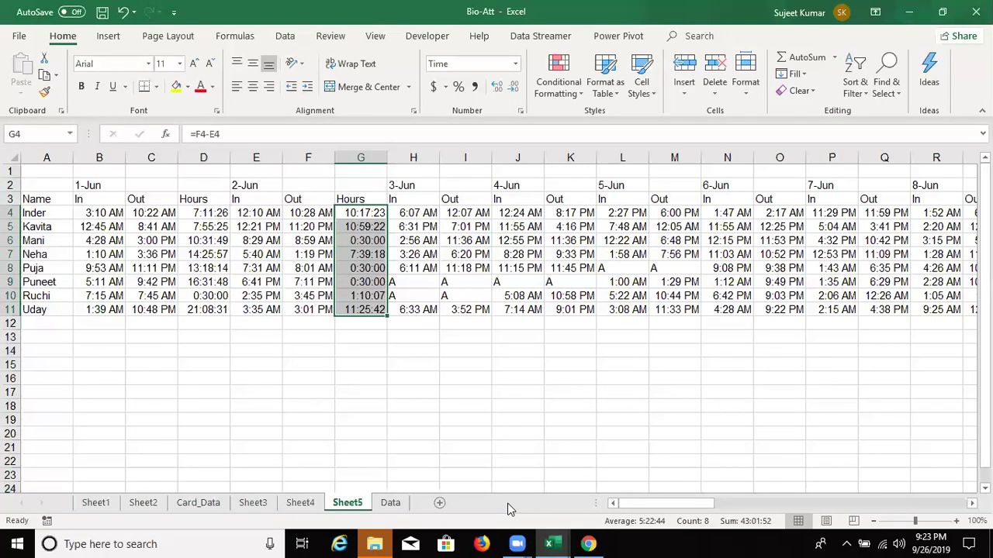
Step: Minimise Excel with Win+D to show the Windows desktop
key("super+d")
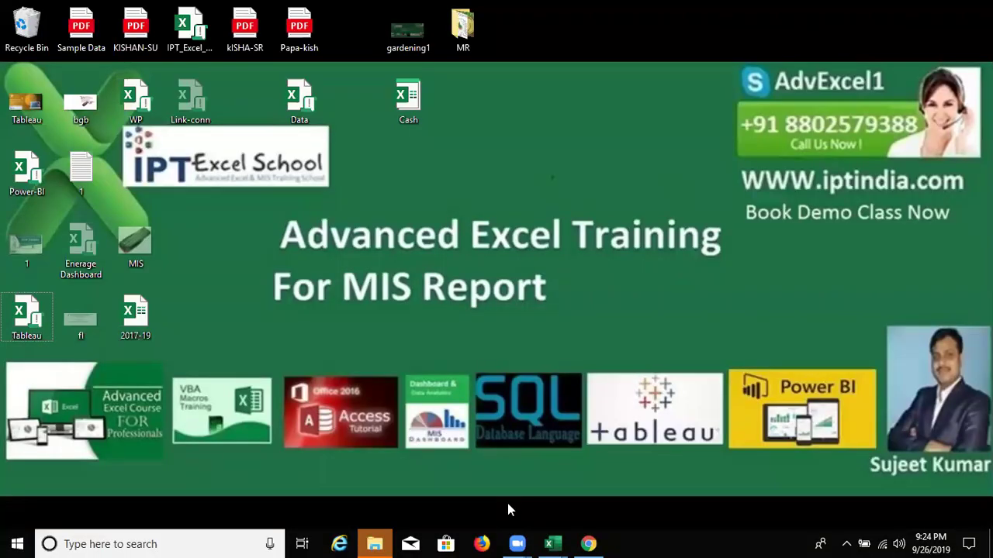